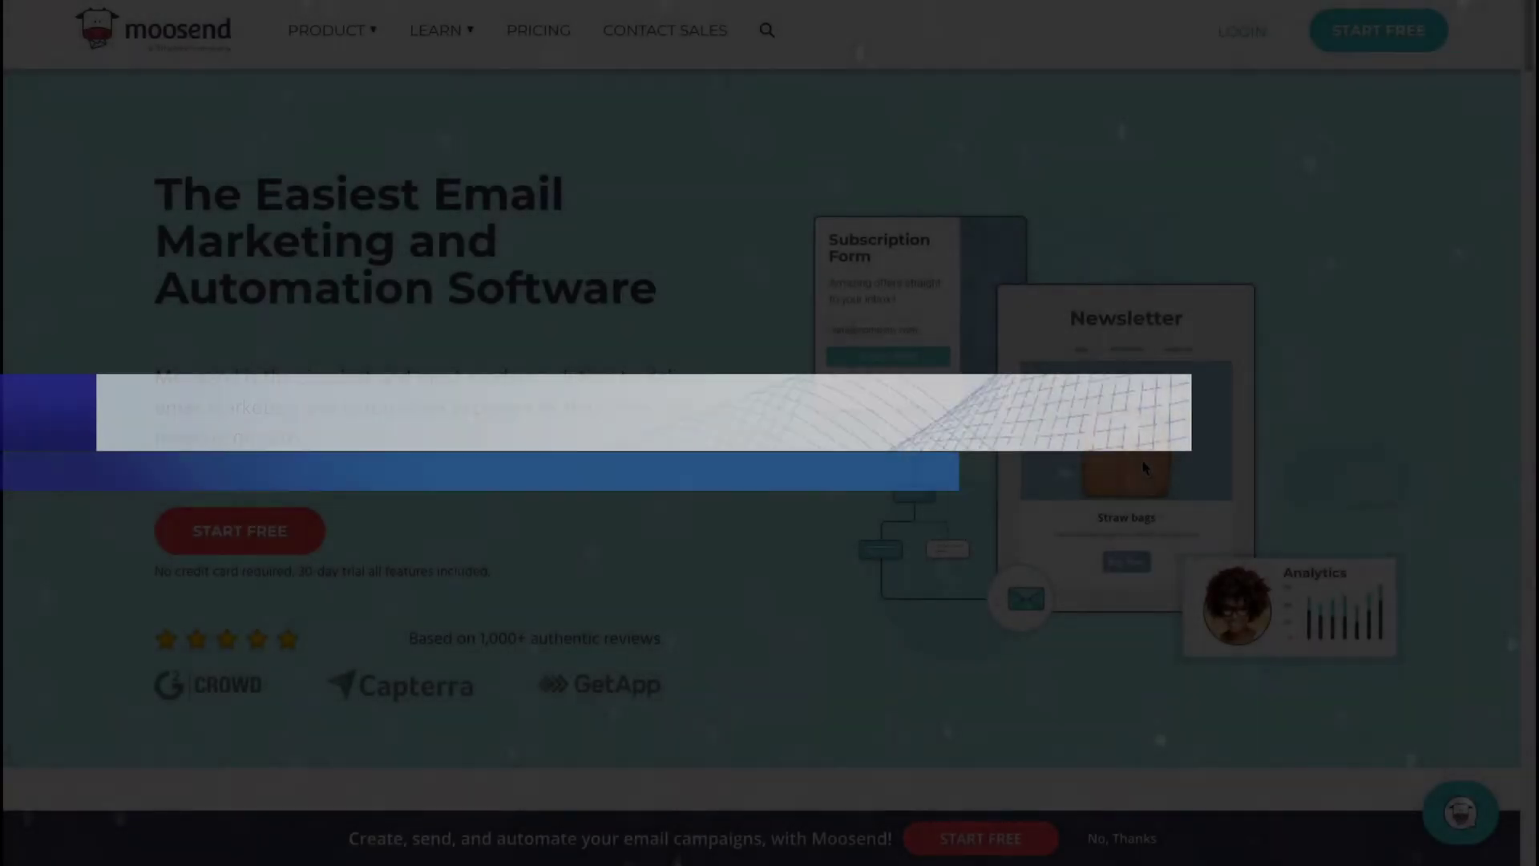
Step: Scroll down the Moosend homepage and back to the top, then choose START FREE
scroll(761, 561, down, 3)
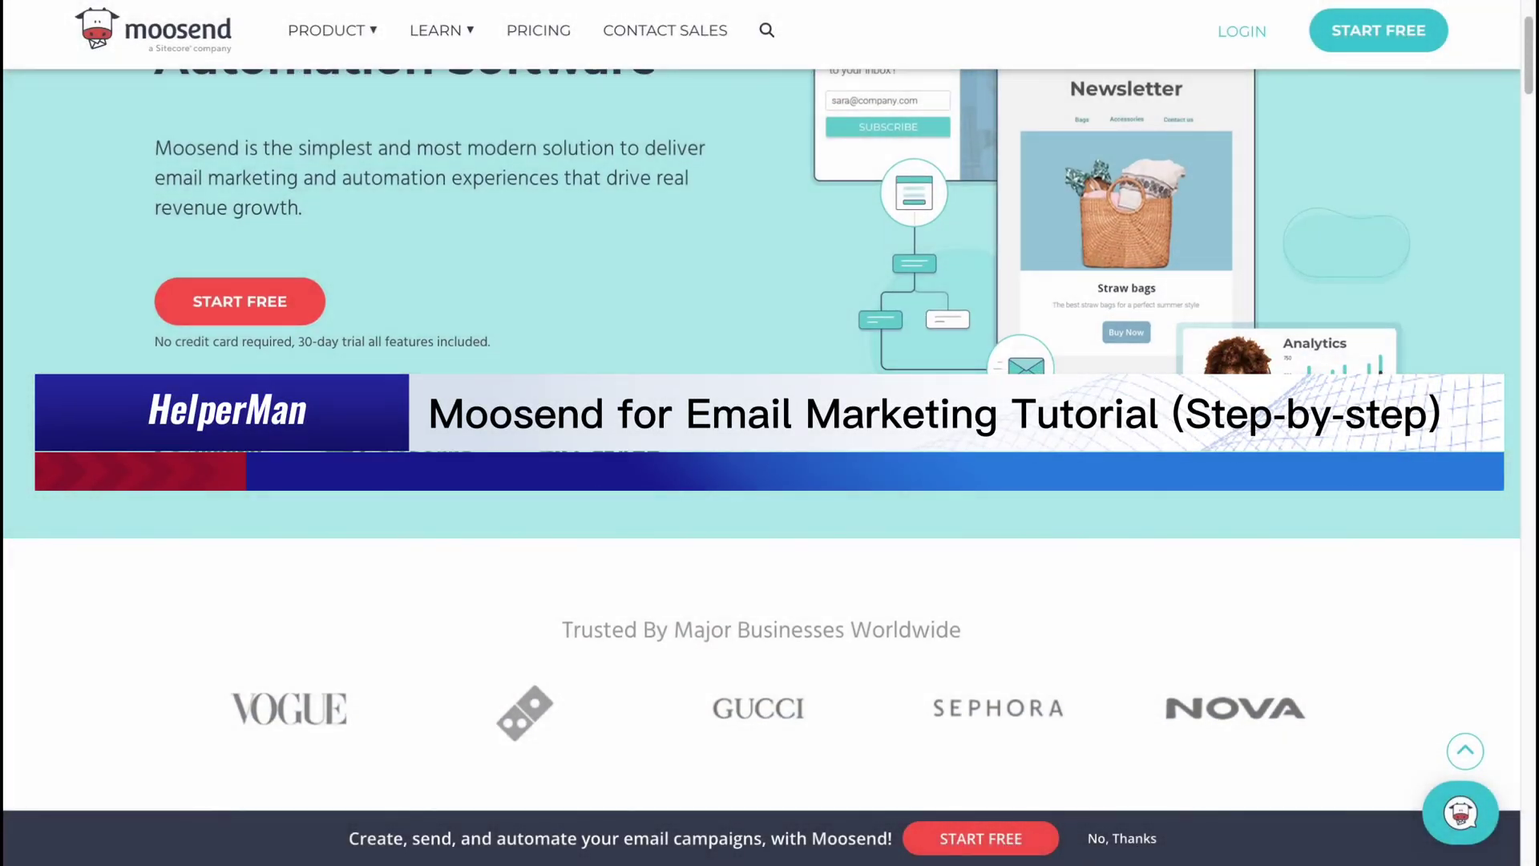
scroll(1113, 477, down, 3)
scroll(1112, 477, down, 7)
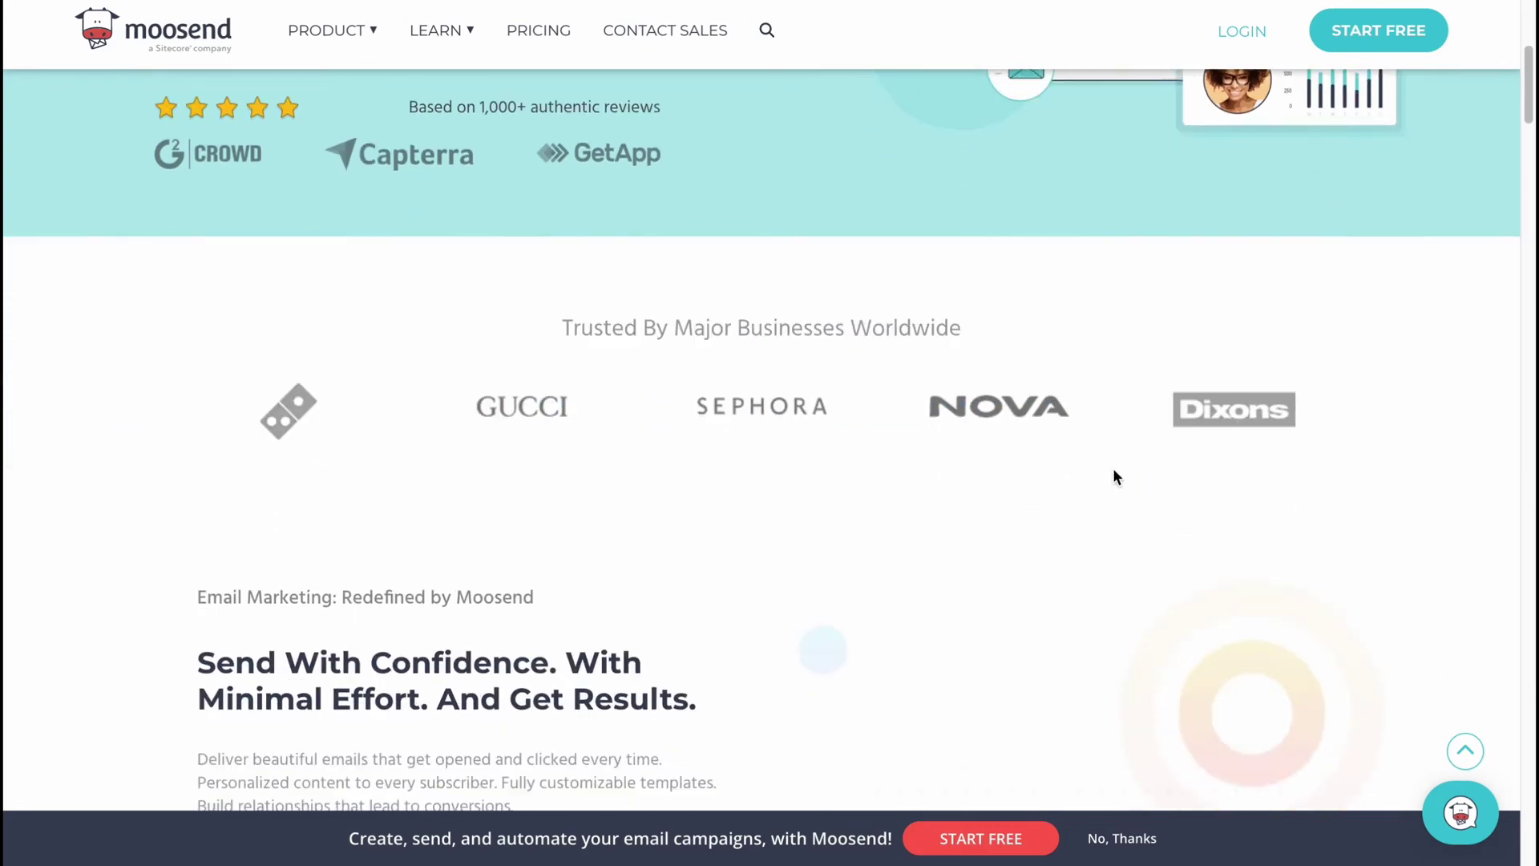
scroll(1114, 477, down, 1)
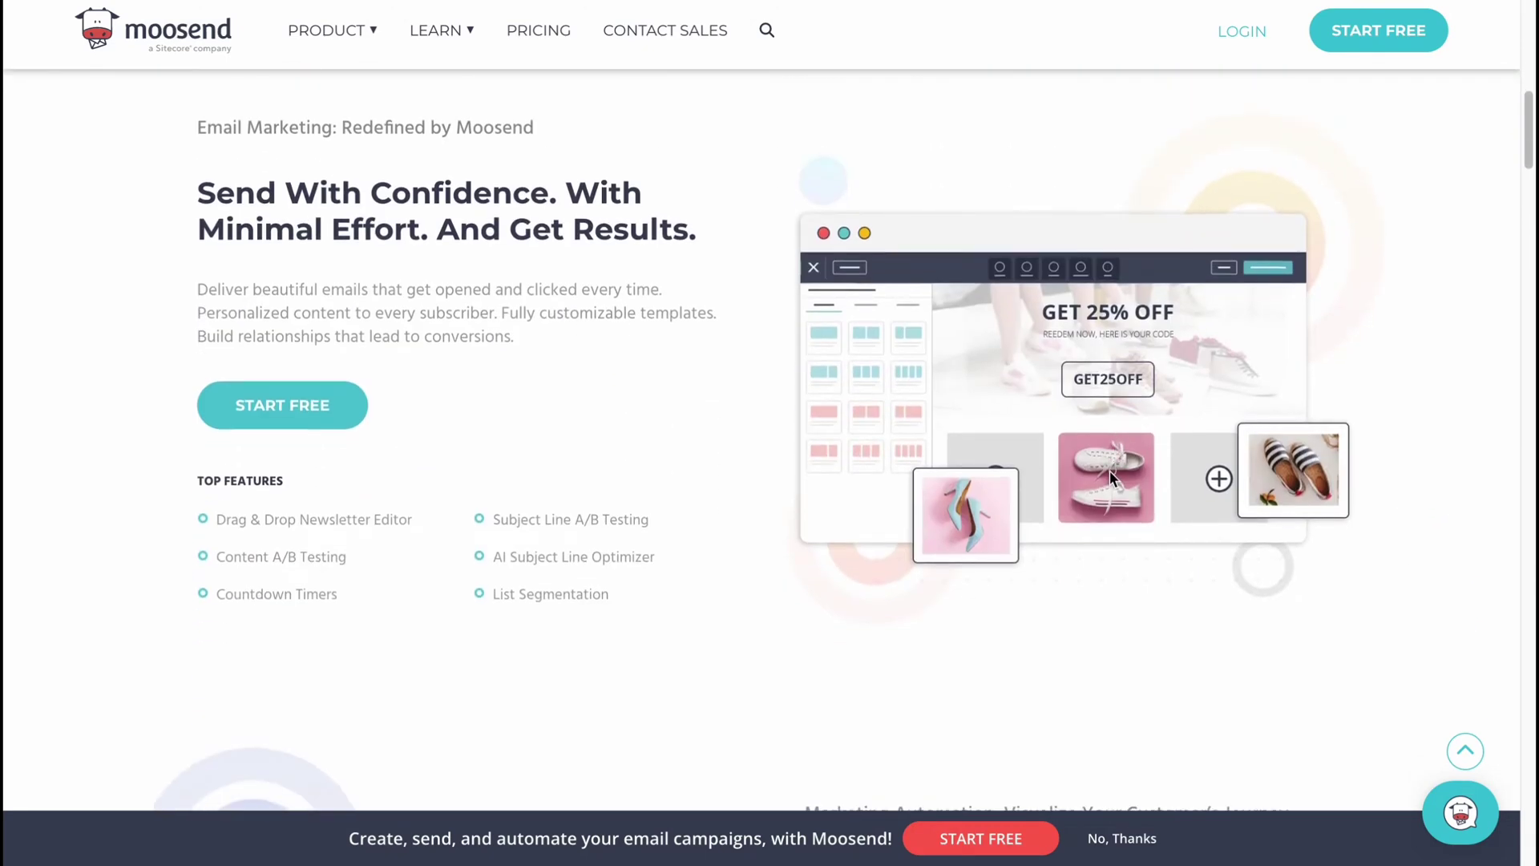
scroll(1093, 457, up, 6)
scroll(1089, 456, up, 4)
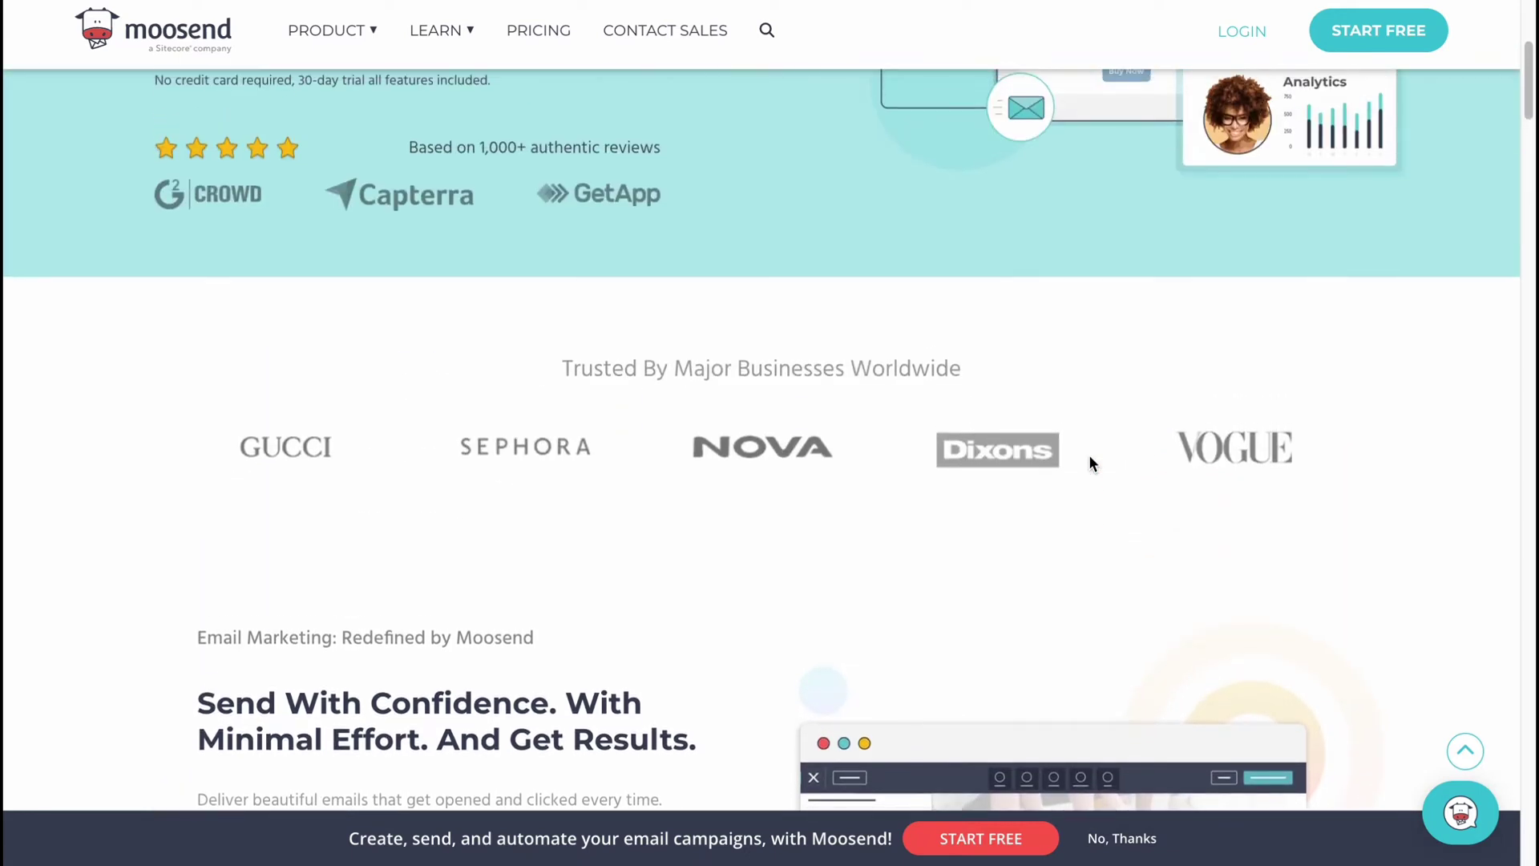
scroll(1088, 461, up, 2)
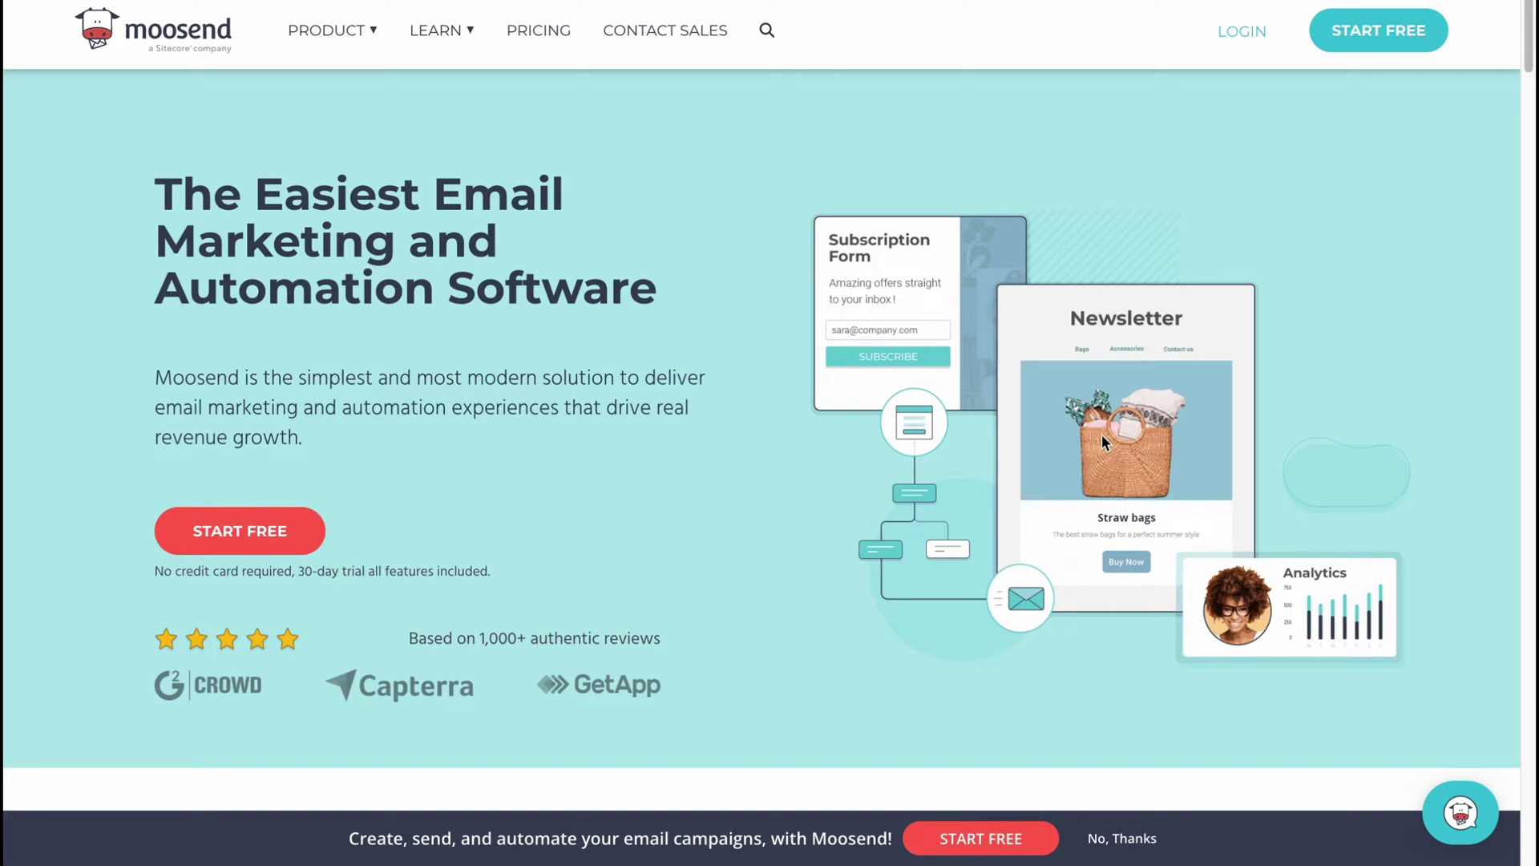
click(273, 529)
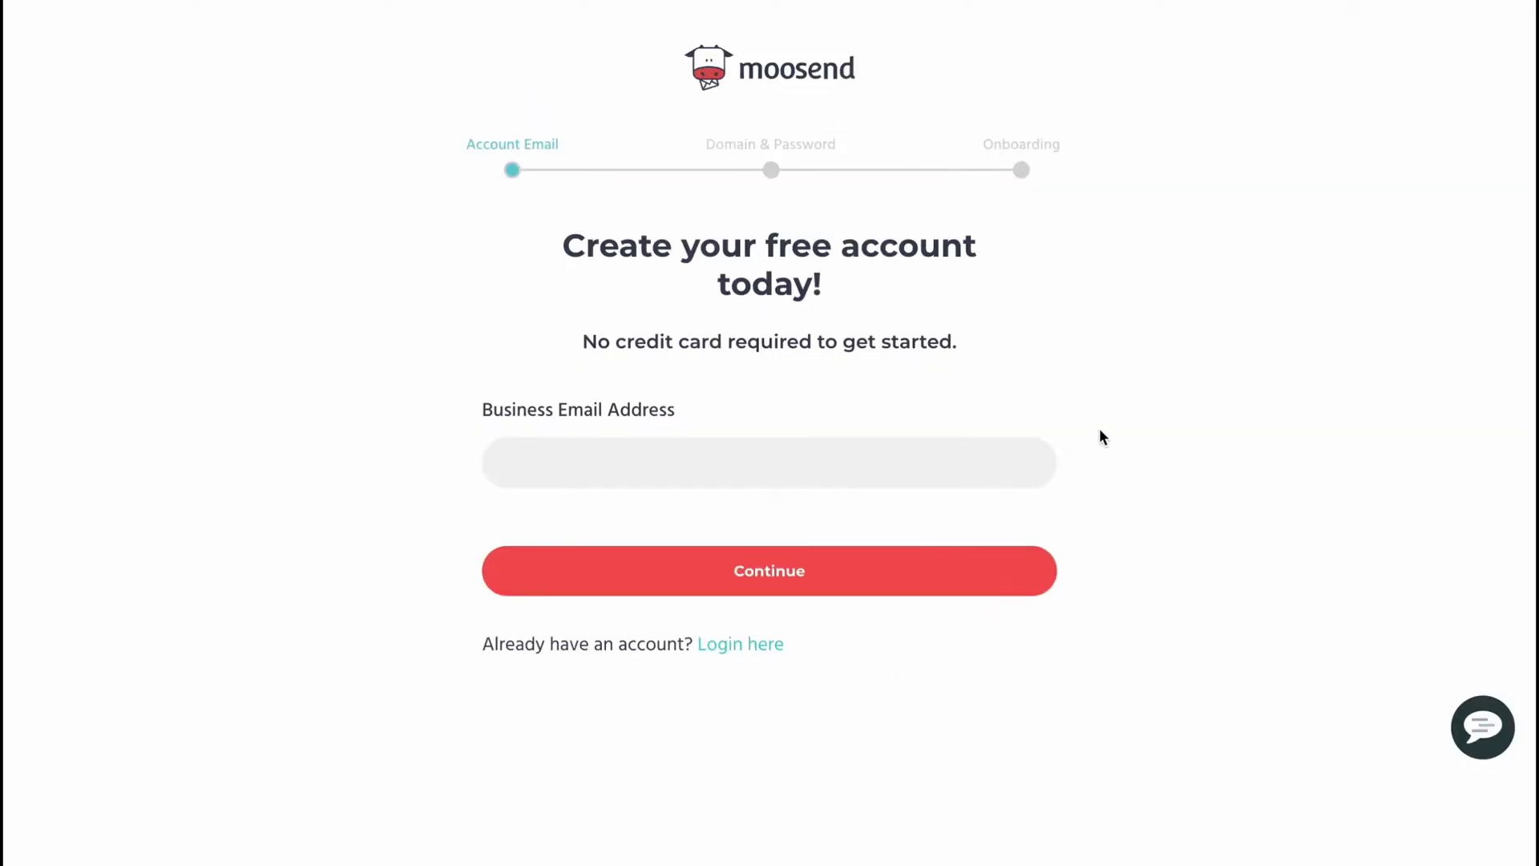
Step: Finish account signup, then walk the guide from email list and subscriber import to sender name and first campaign
drag(447, 138, 1178, 153)
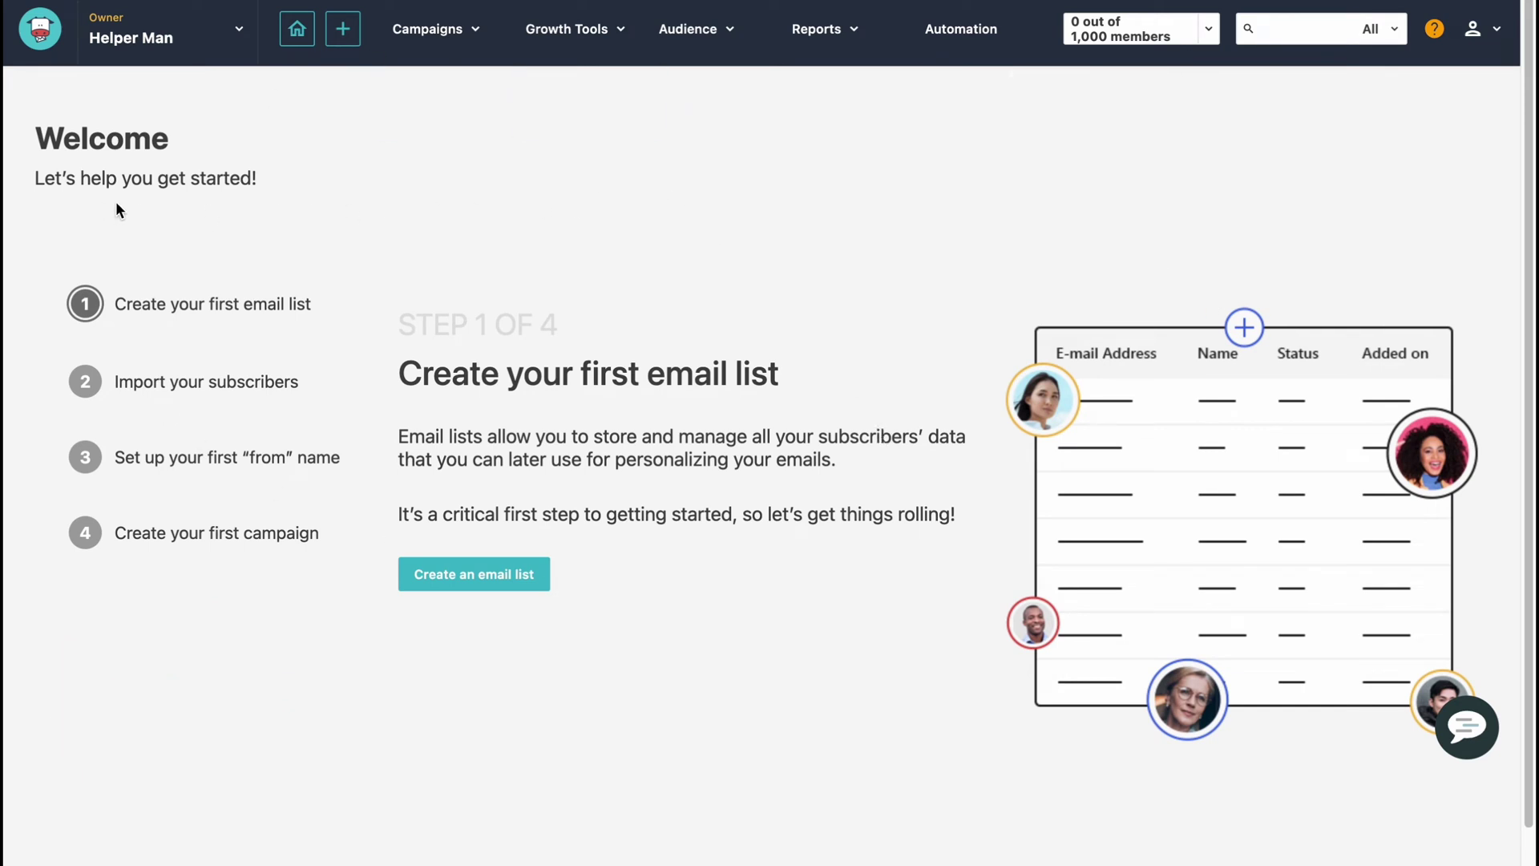
drag(114, 304, 313, 304)
drag(118, 379, 275, 380)
drag(118, 457, 302, 470)
drag(116, 533, 297, 542)
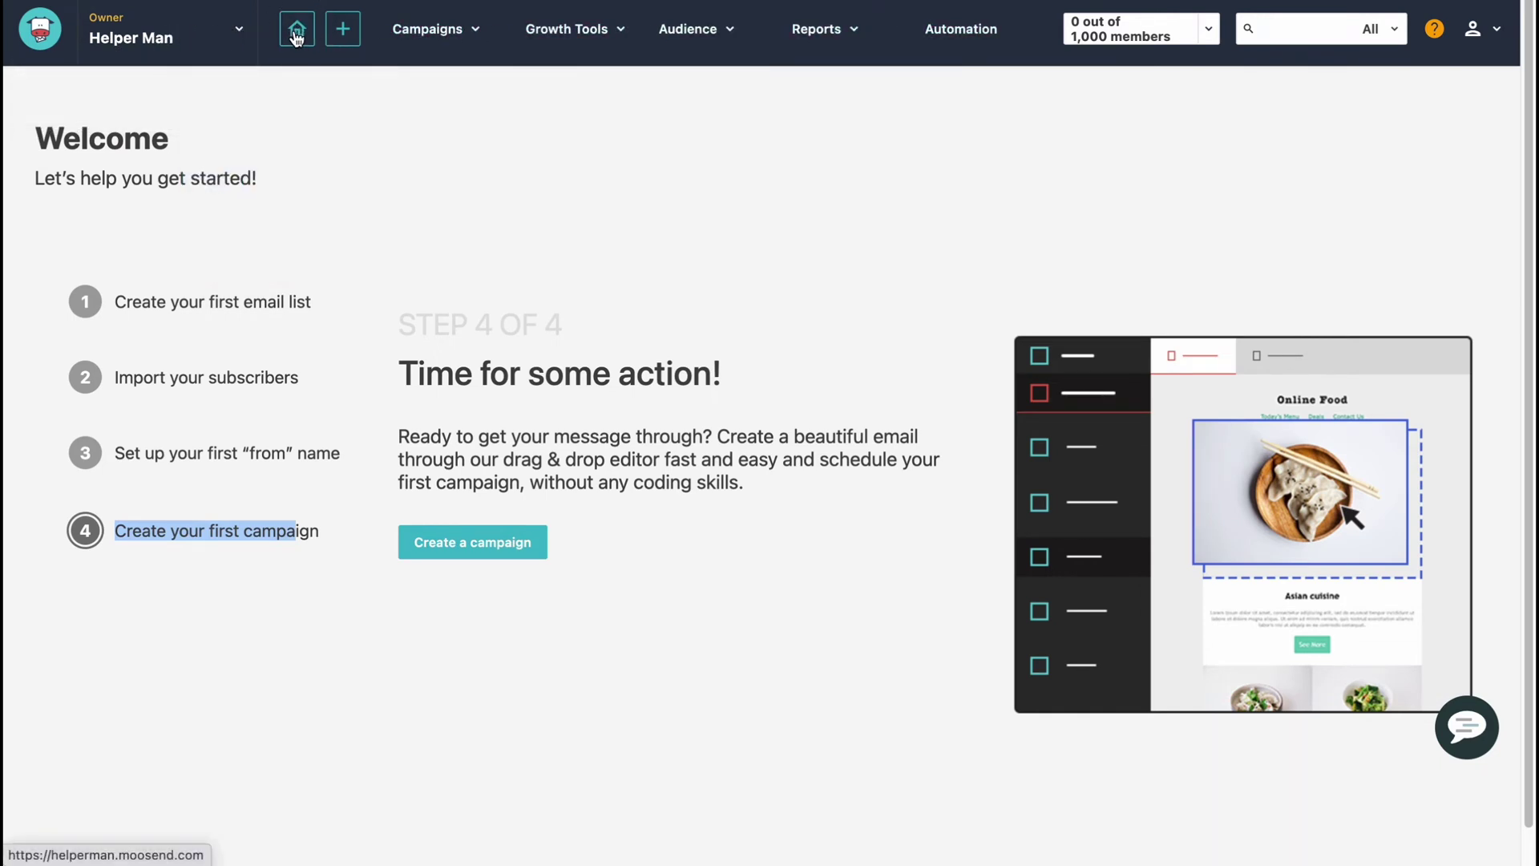
Step: Open the empty Regular campaigns list from the + create menu
click(342, 30)
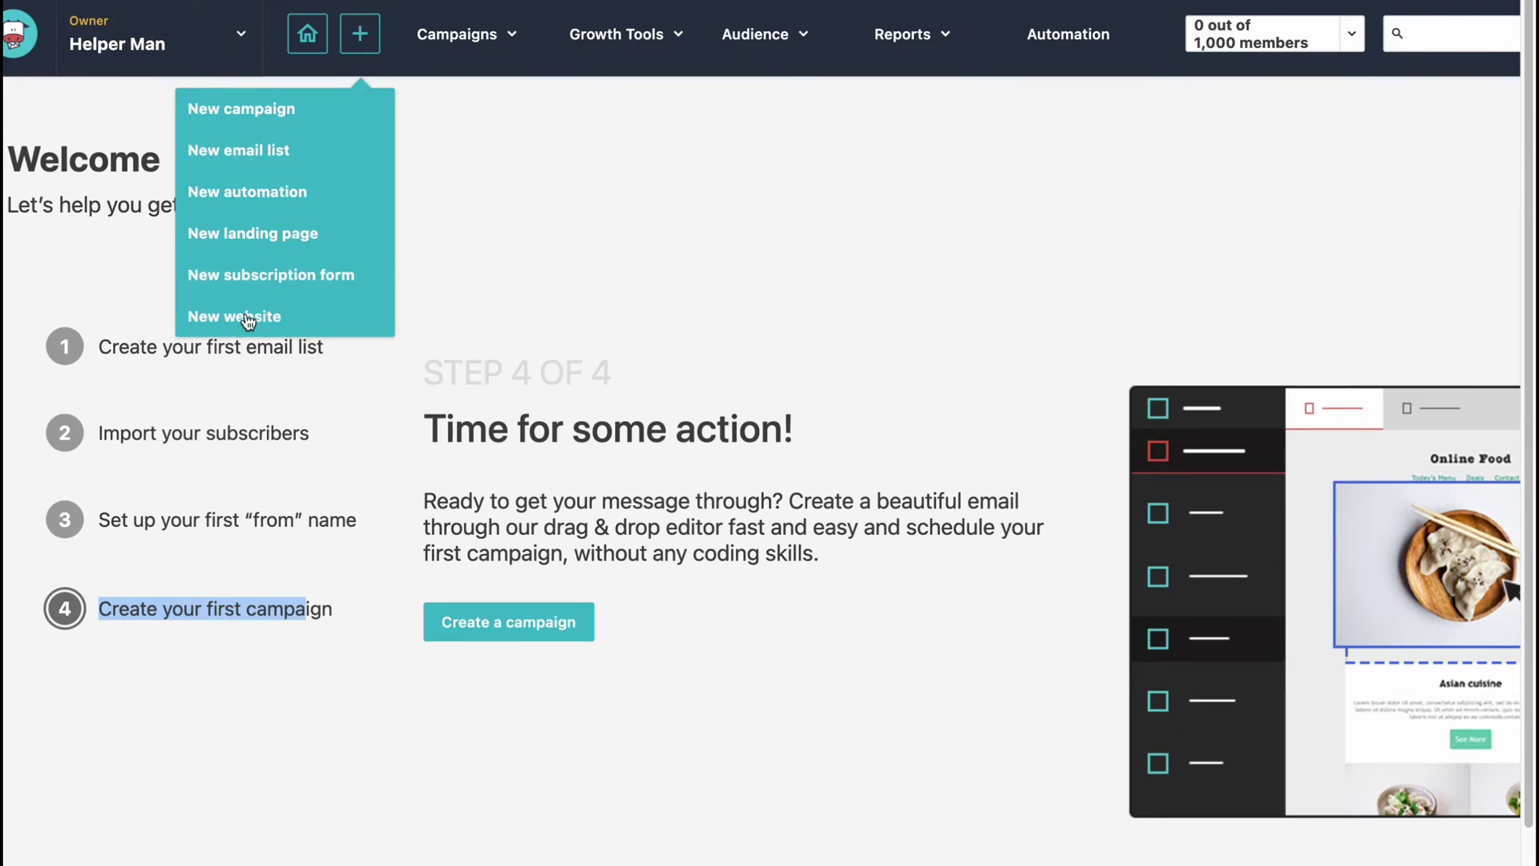
mouse_move(494, 49)
click(437, 95)
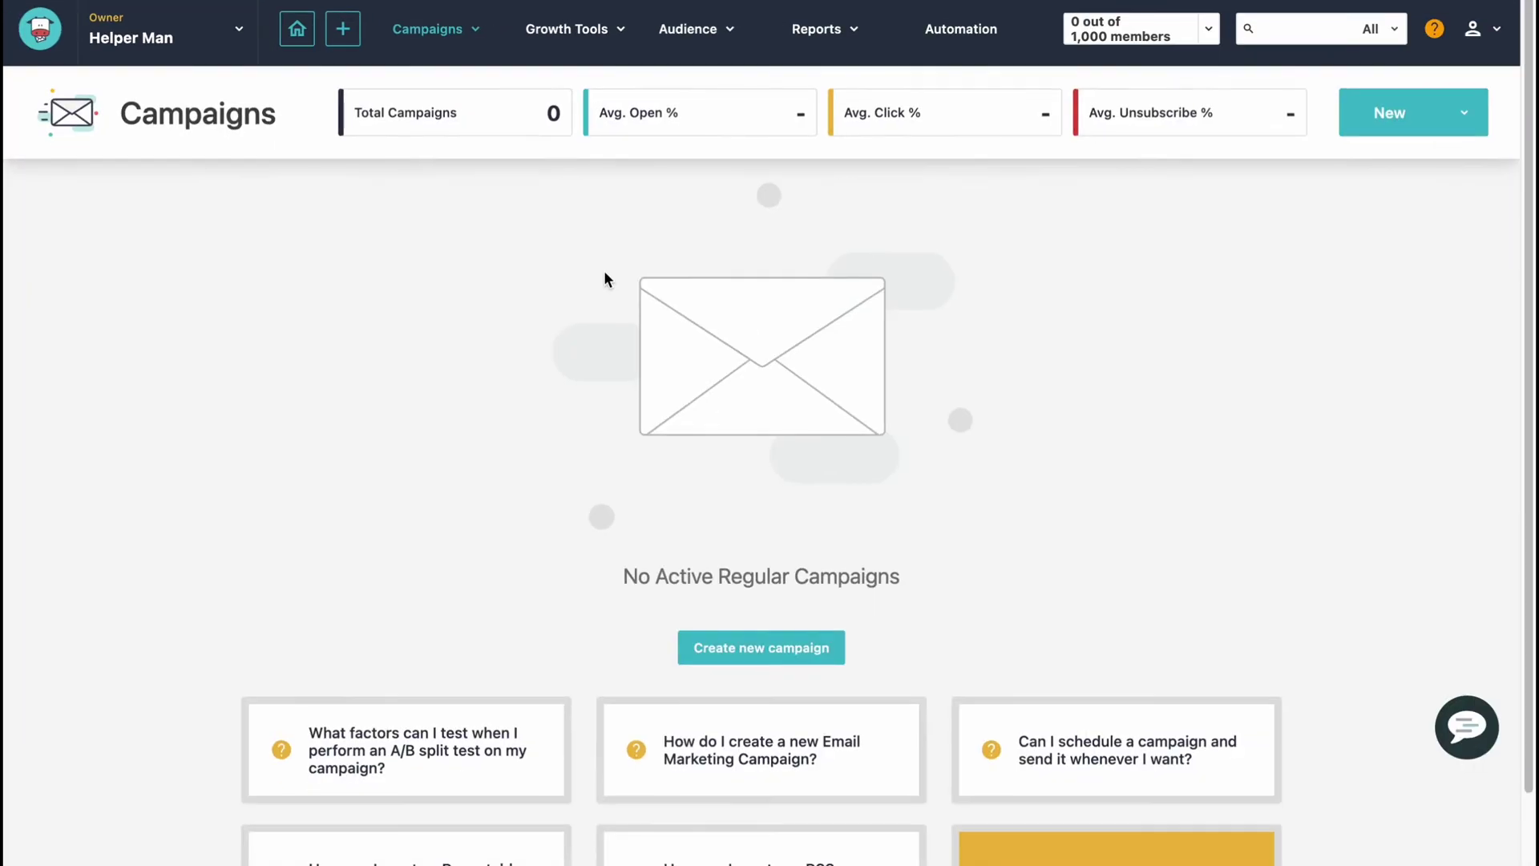
mouse_move(446, 32)
Step: Go to Growth Tools > Landing Pages to view the empty landing pages list
scroll(1101, 380, down, 2)
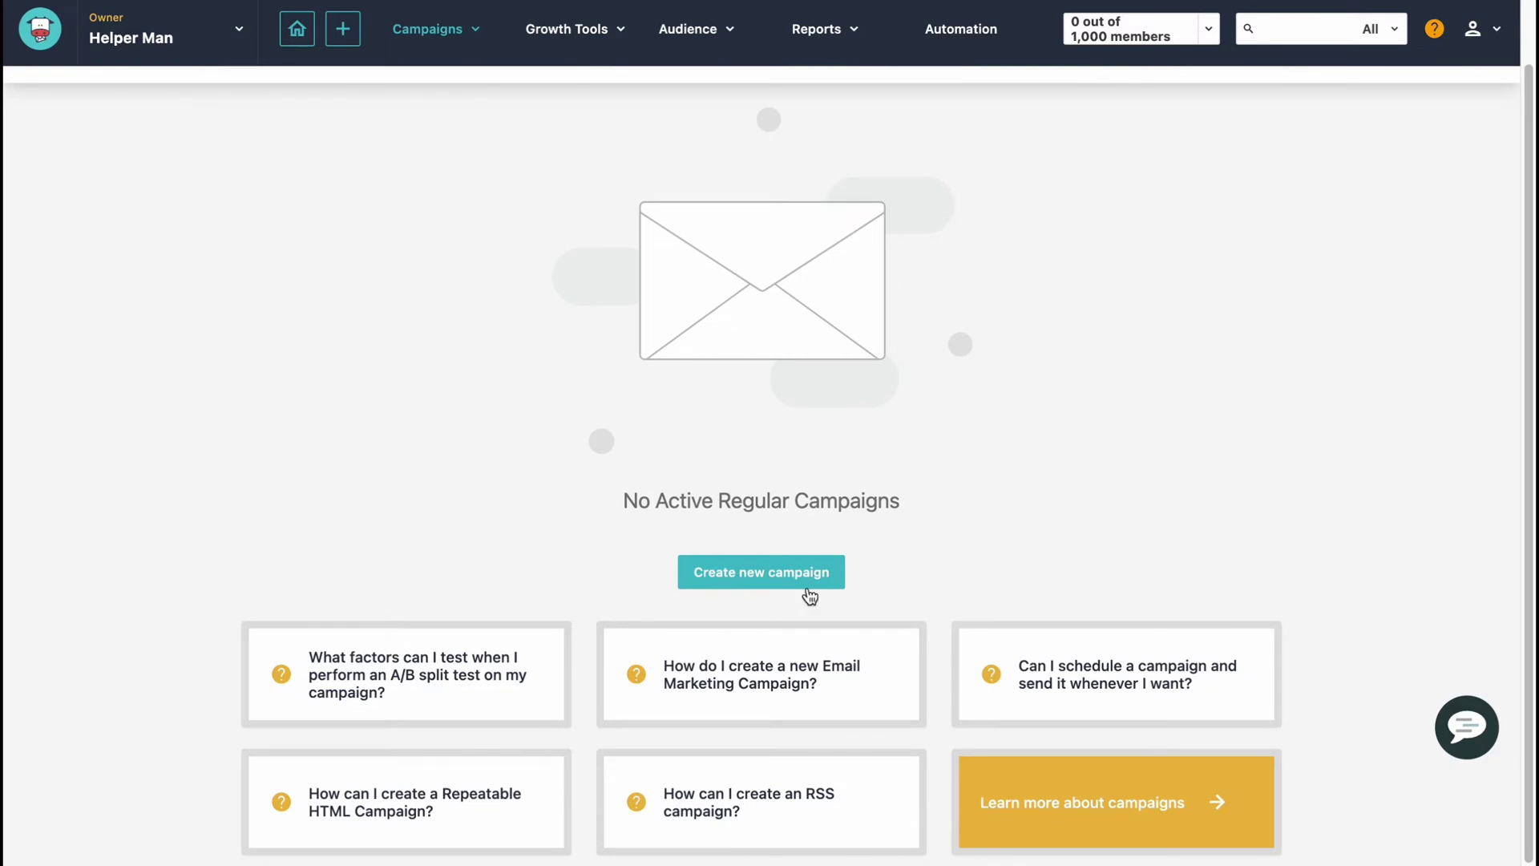
mouse_move(618, 52)
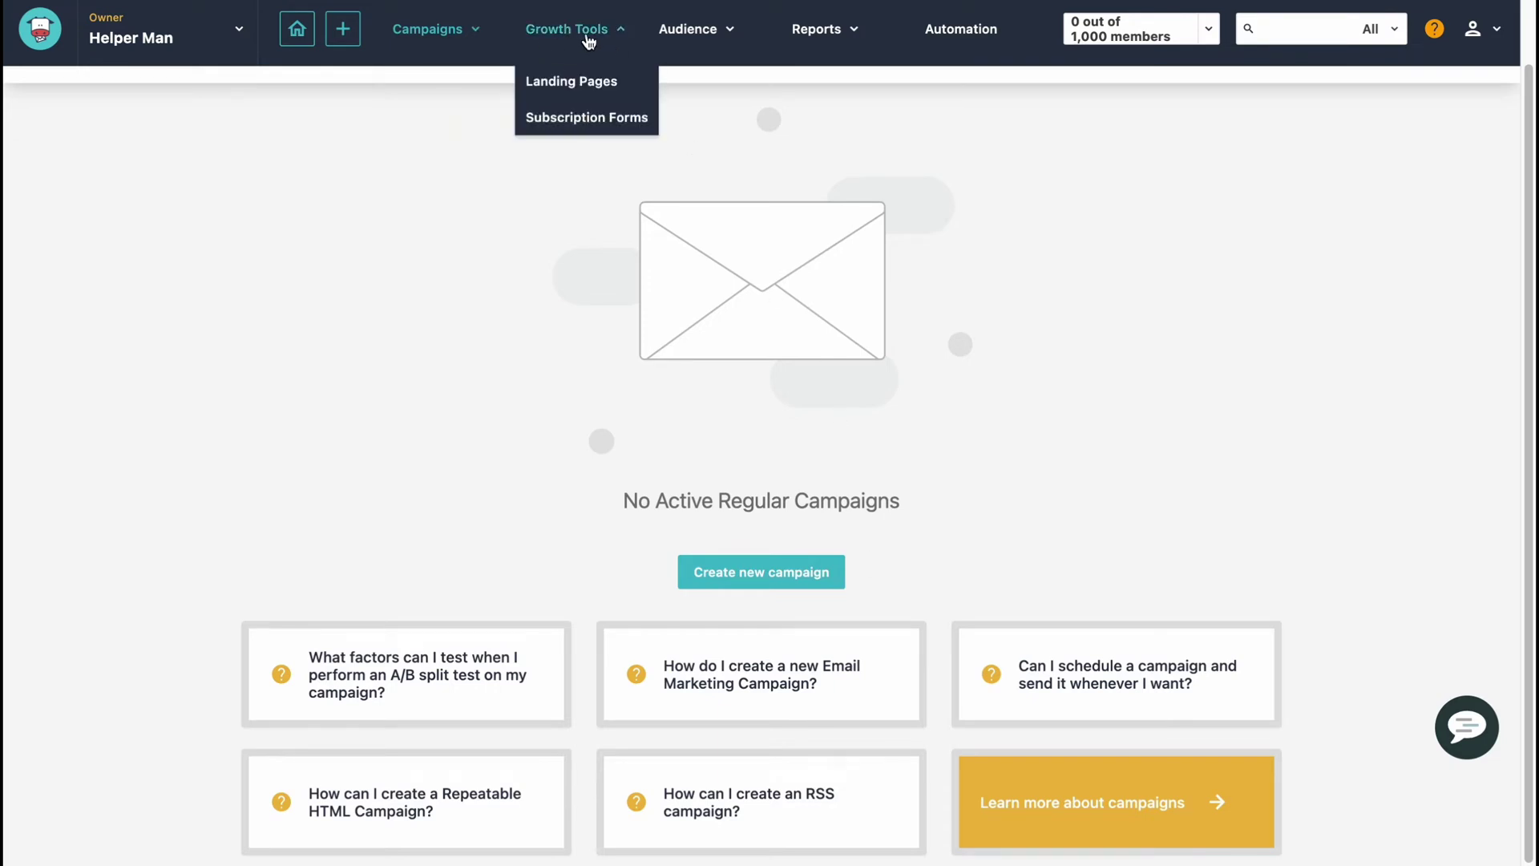
click(569, 84)
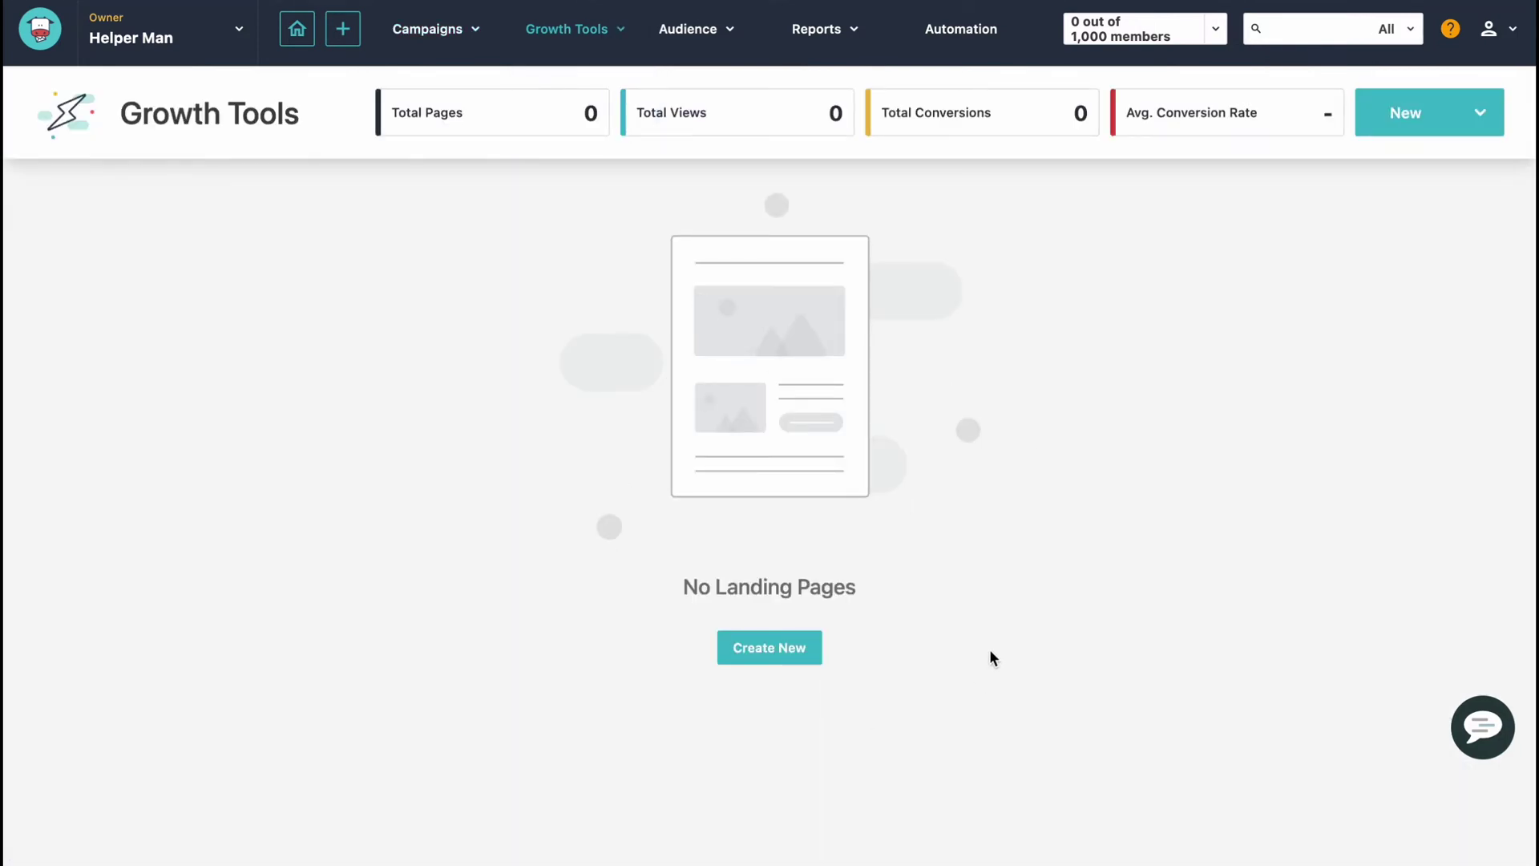
mouse_move(609, 56)
Step: Open Audience > Email lists and dismiss the two onboarding tips
mouse_move(693, 32)
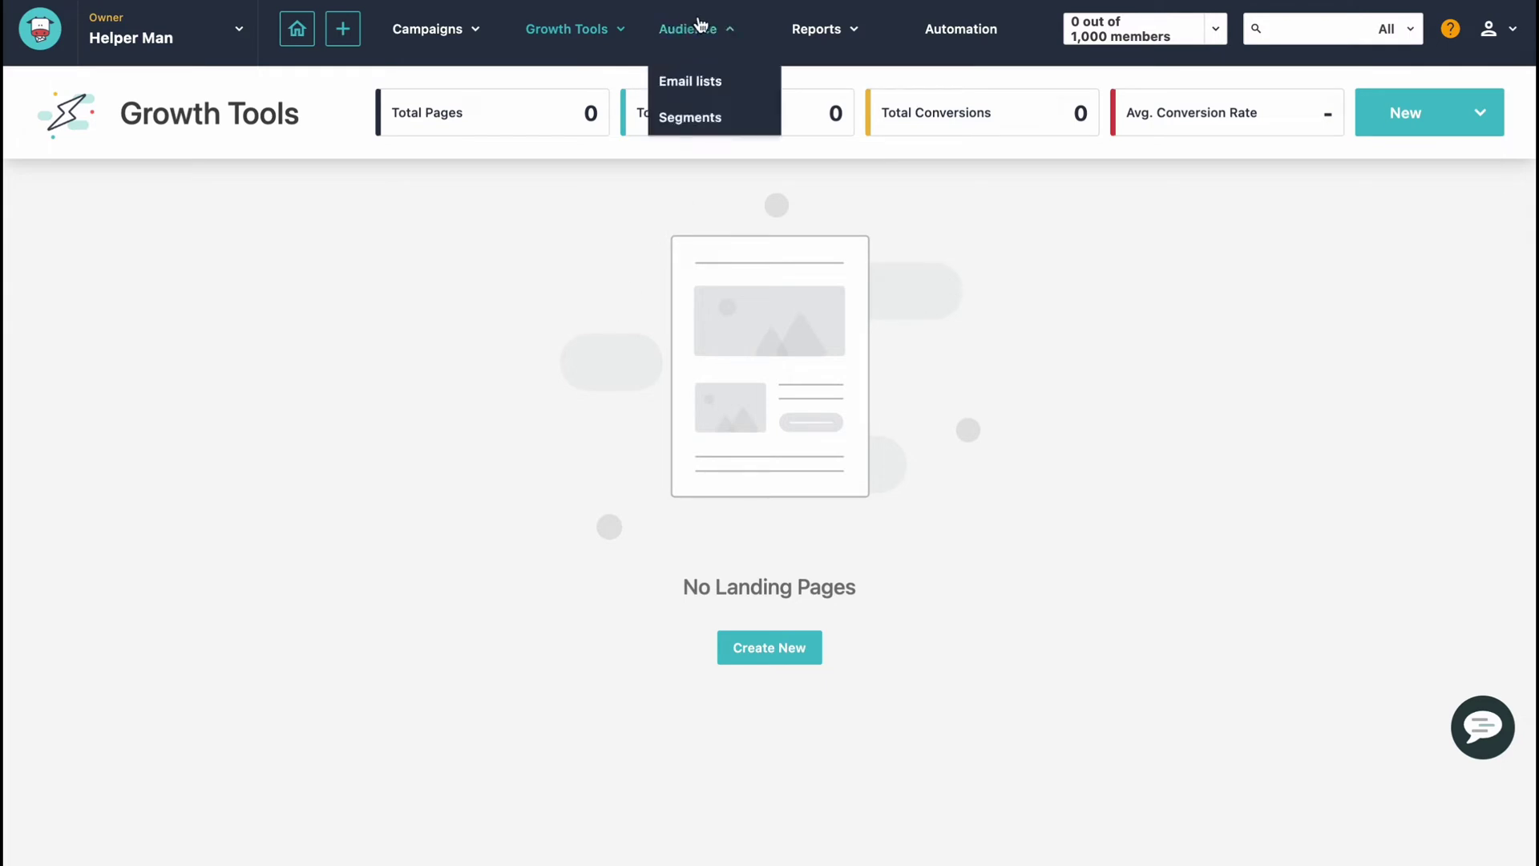
click(696, 89)
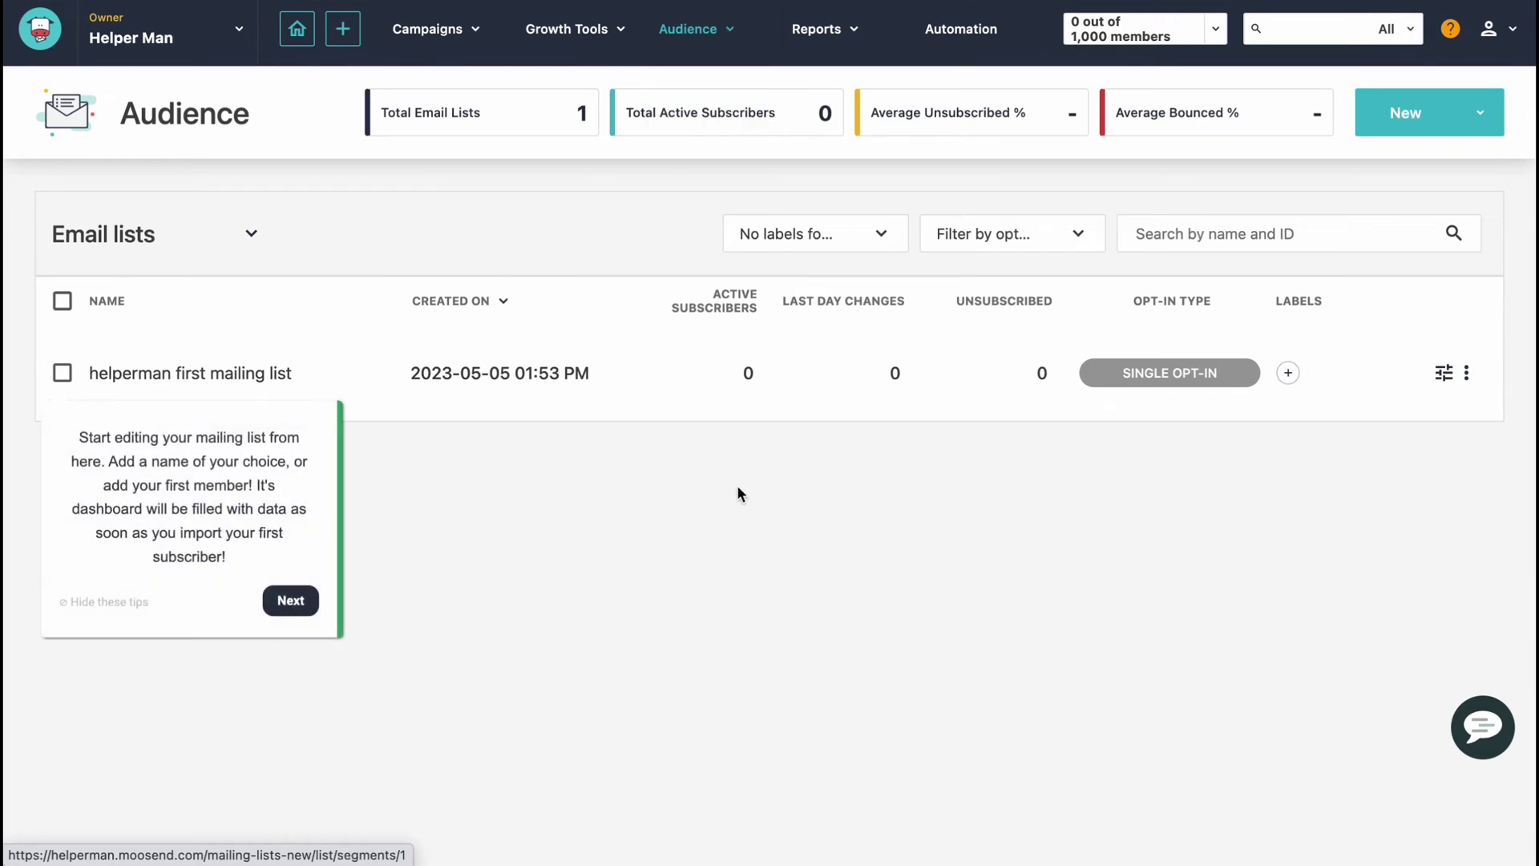
click(305, 600)
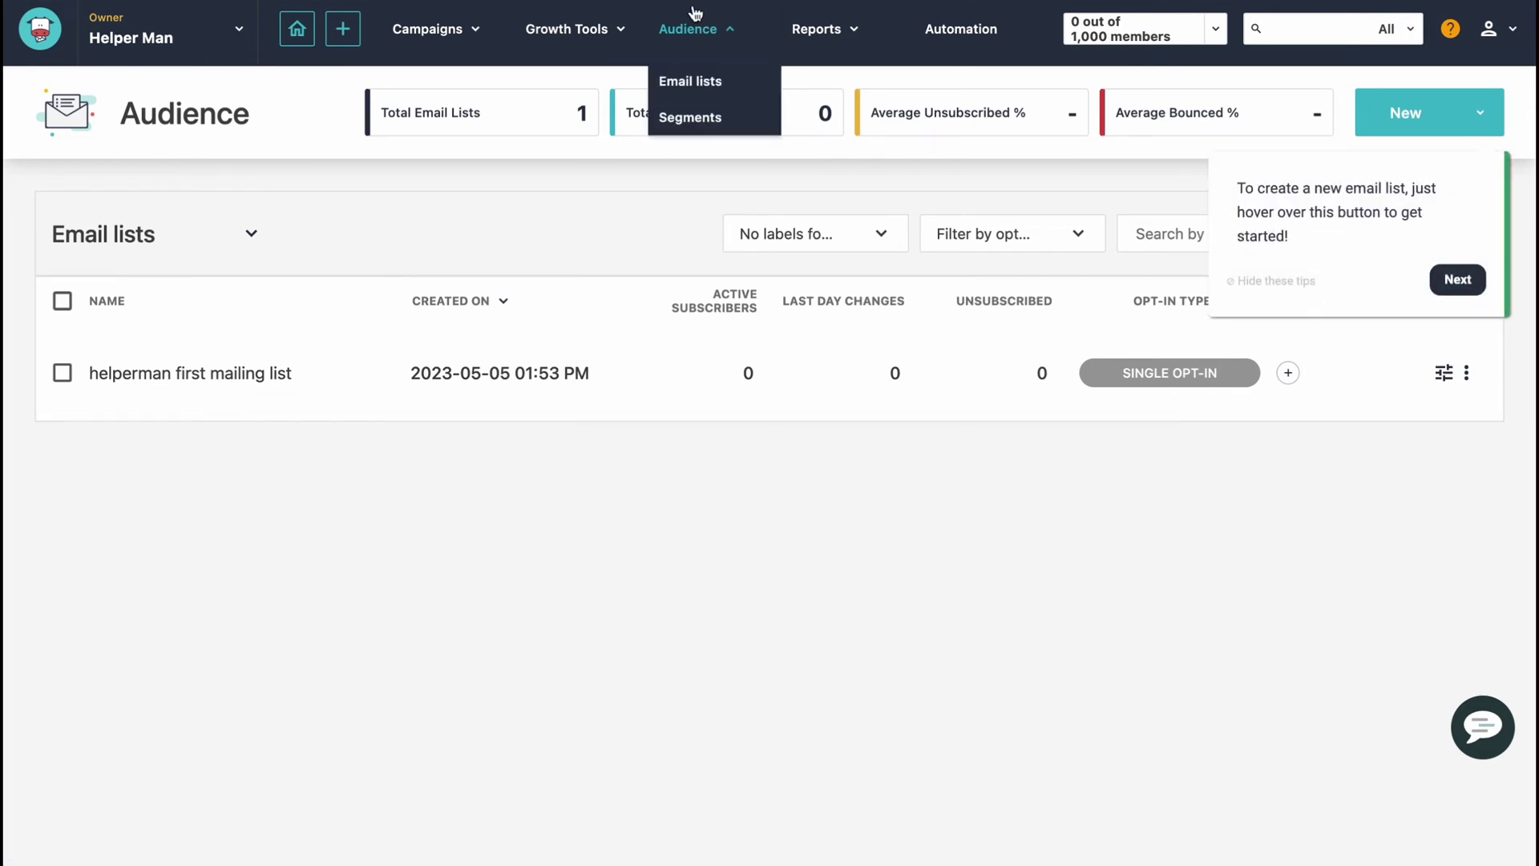
click(1458, 279)
Step: Create a new email list named el1
mouse_move(1426, 108)
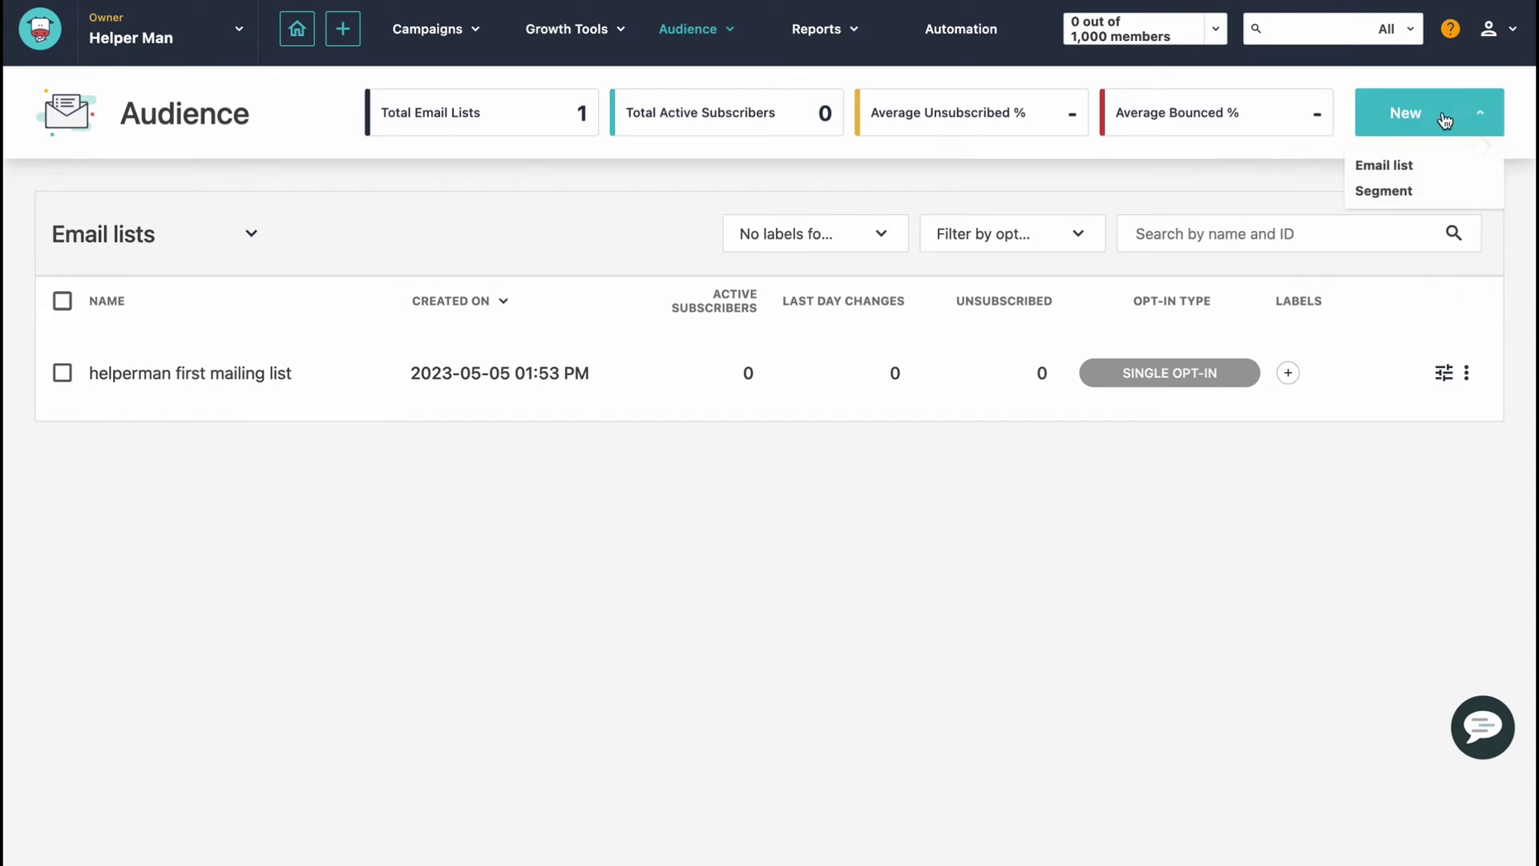
click(1382, 173)
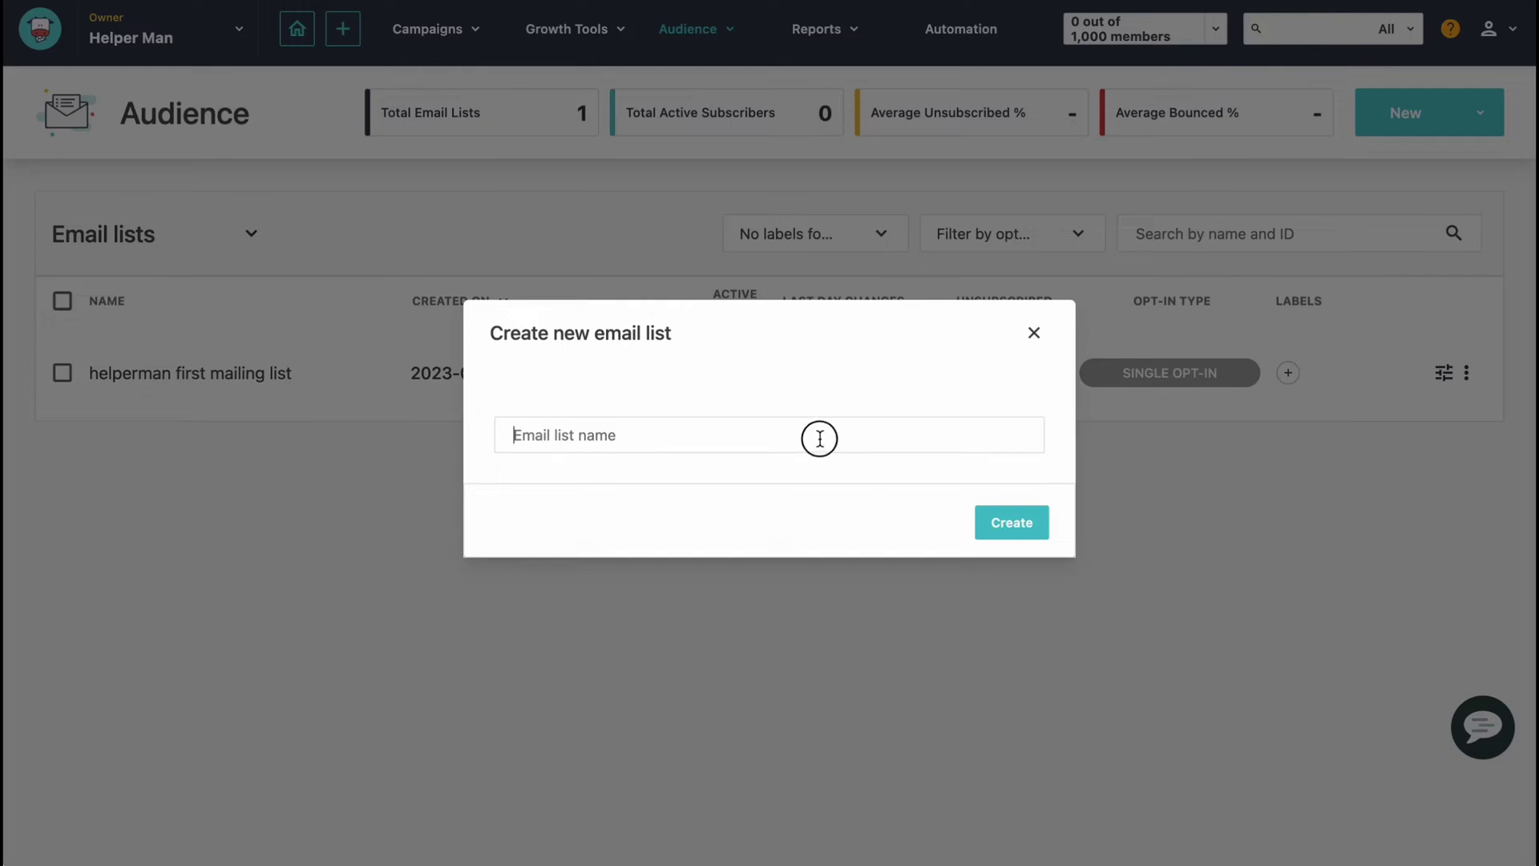
text(el1)
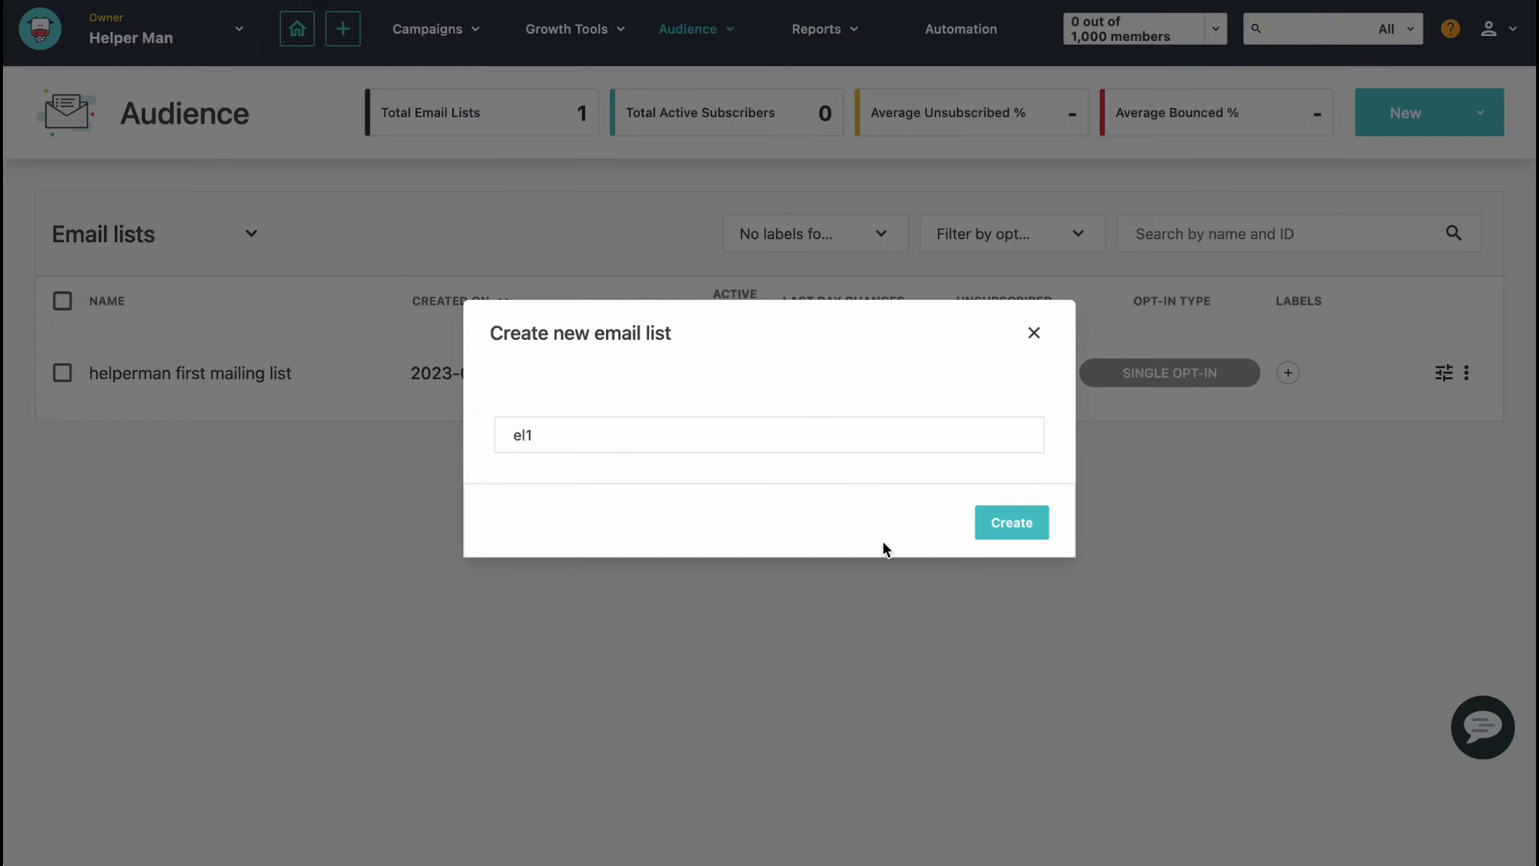
click(1012, 525)
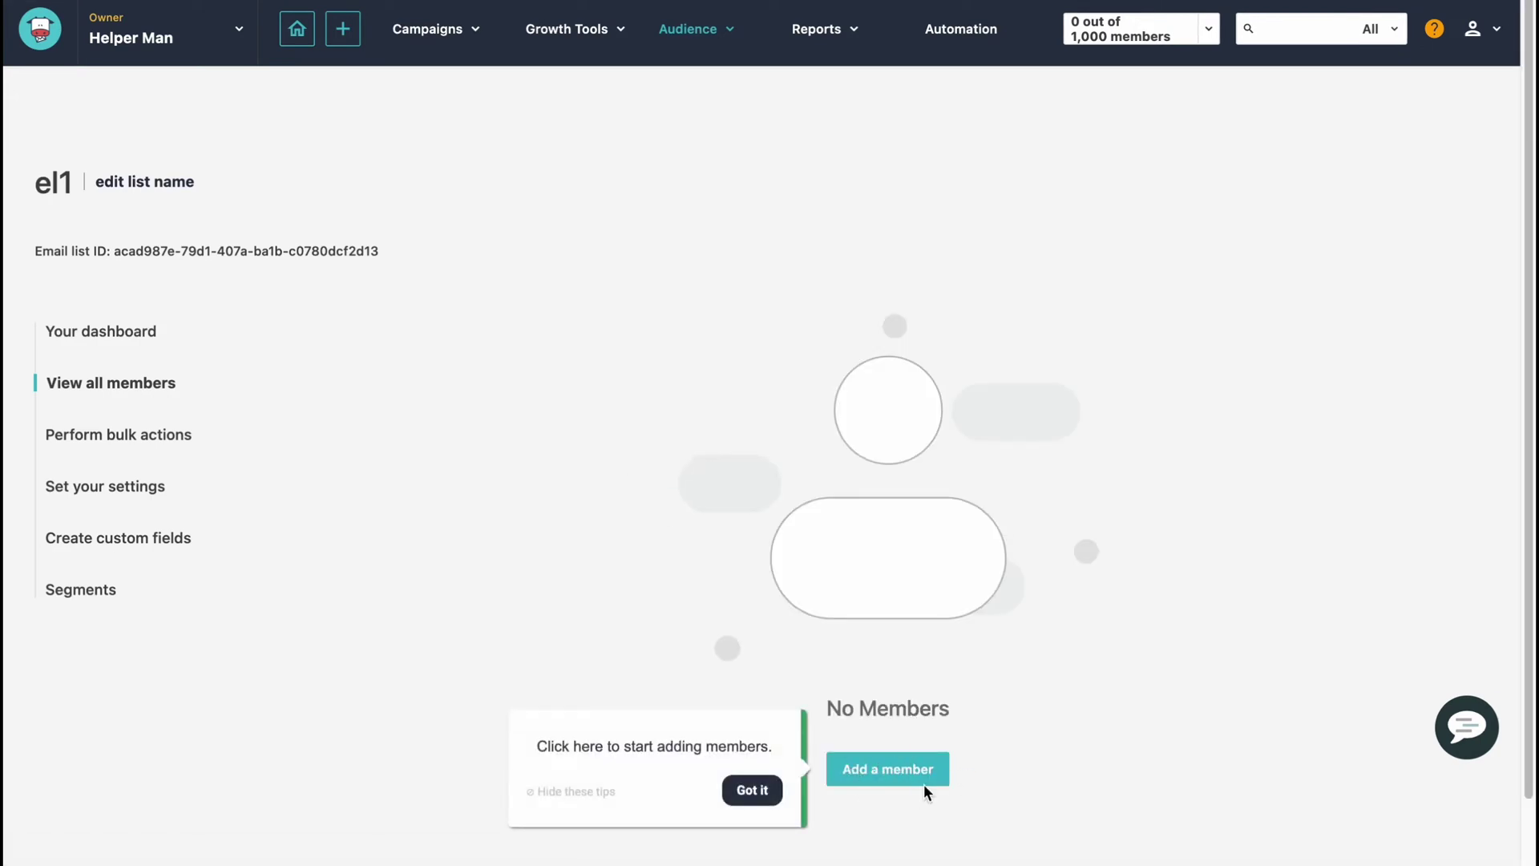
Step: Open Add a member for el1, close the import tip and review the Email, Name and Mobile fields
click(867, 774)
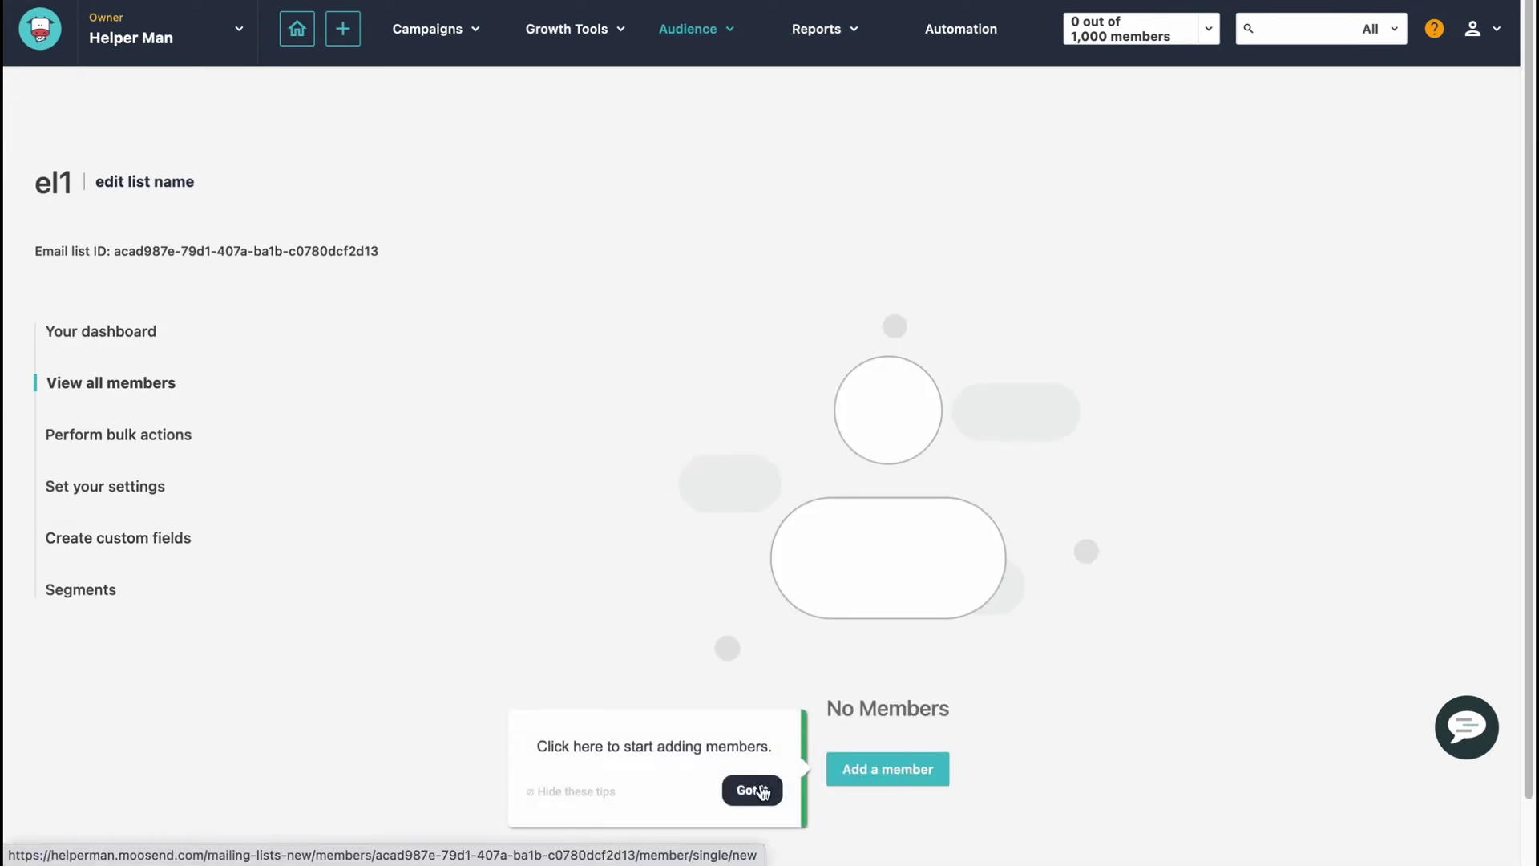
click(888, 766)
scroll(587, 553, down, 3)
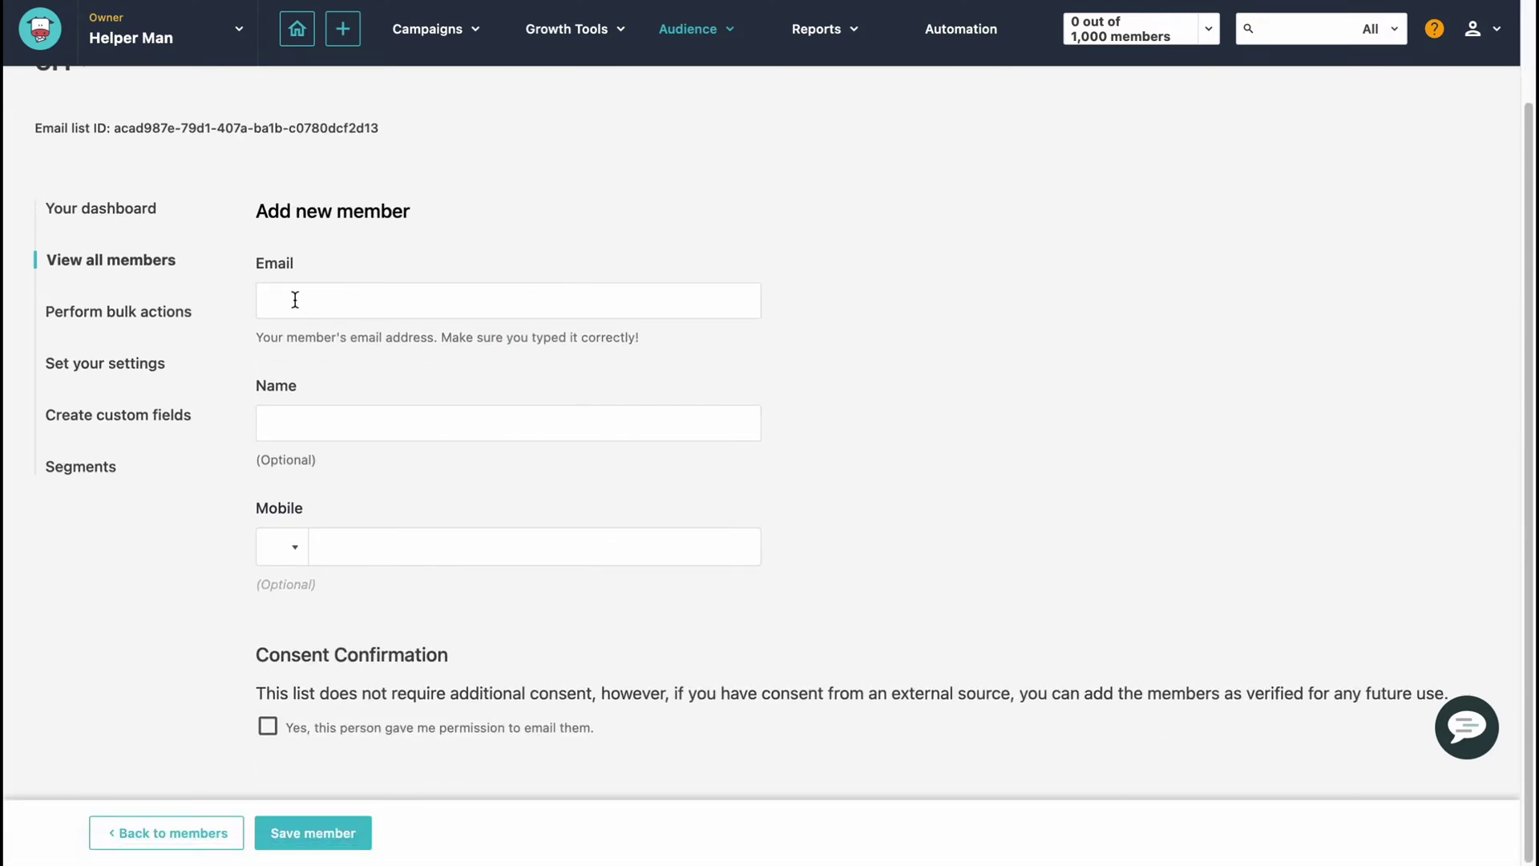
drag(253, 263, 334, 381)
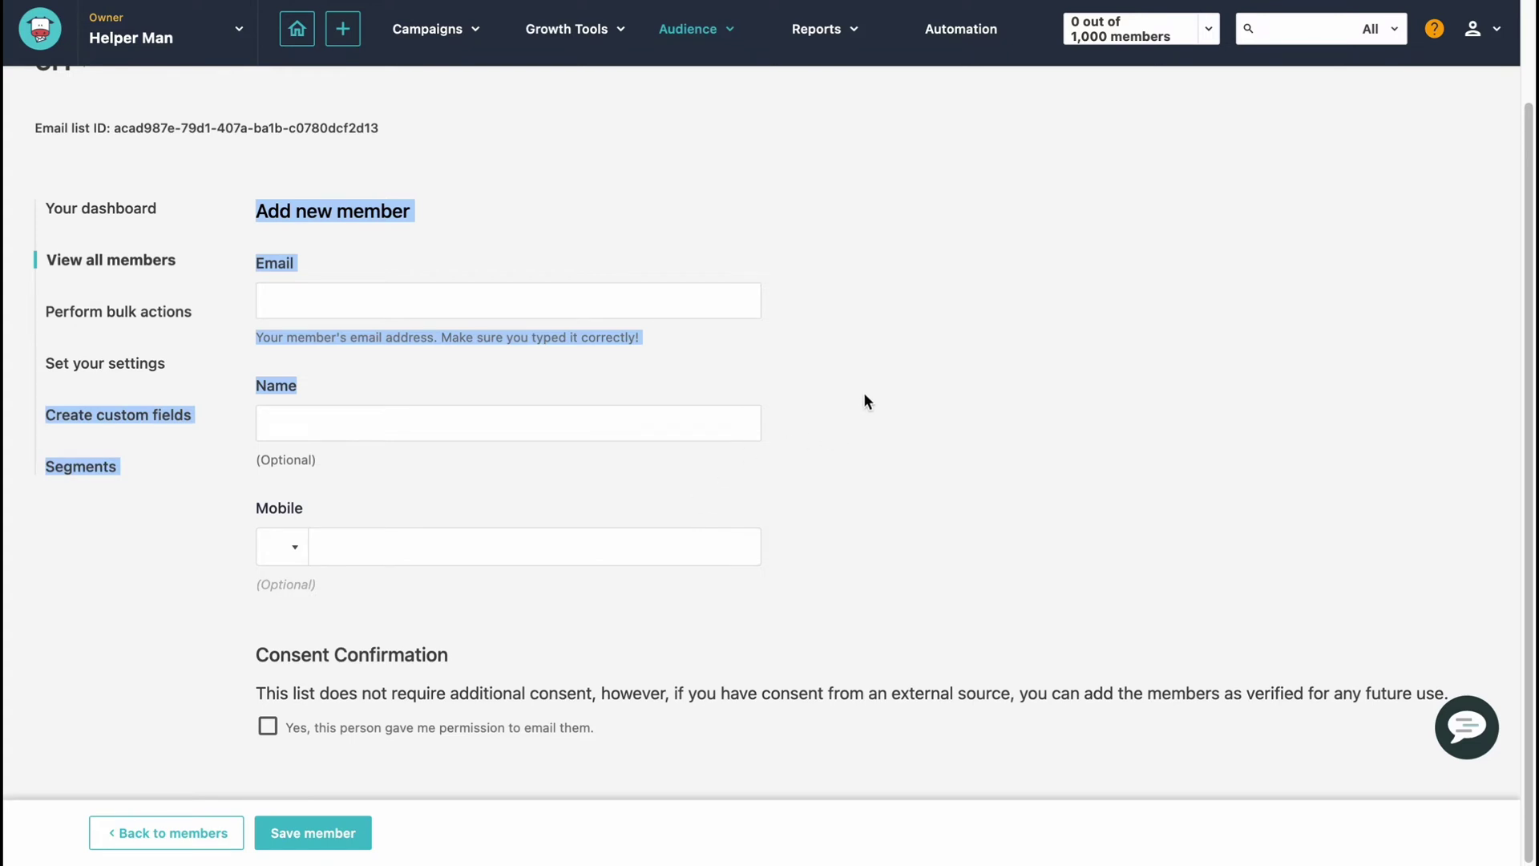
scroll(874, 393, up, 2)
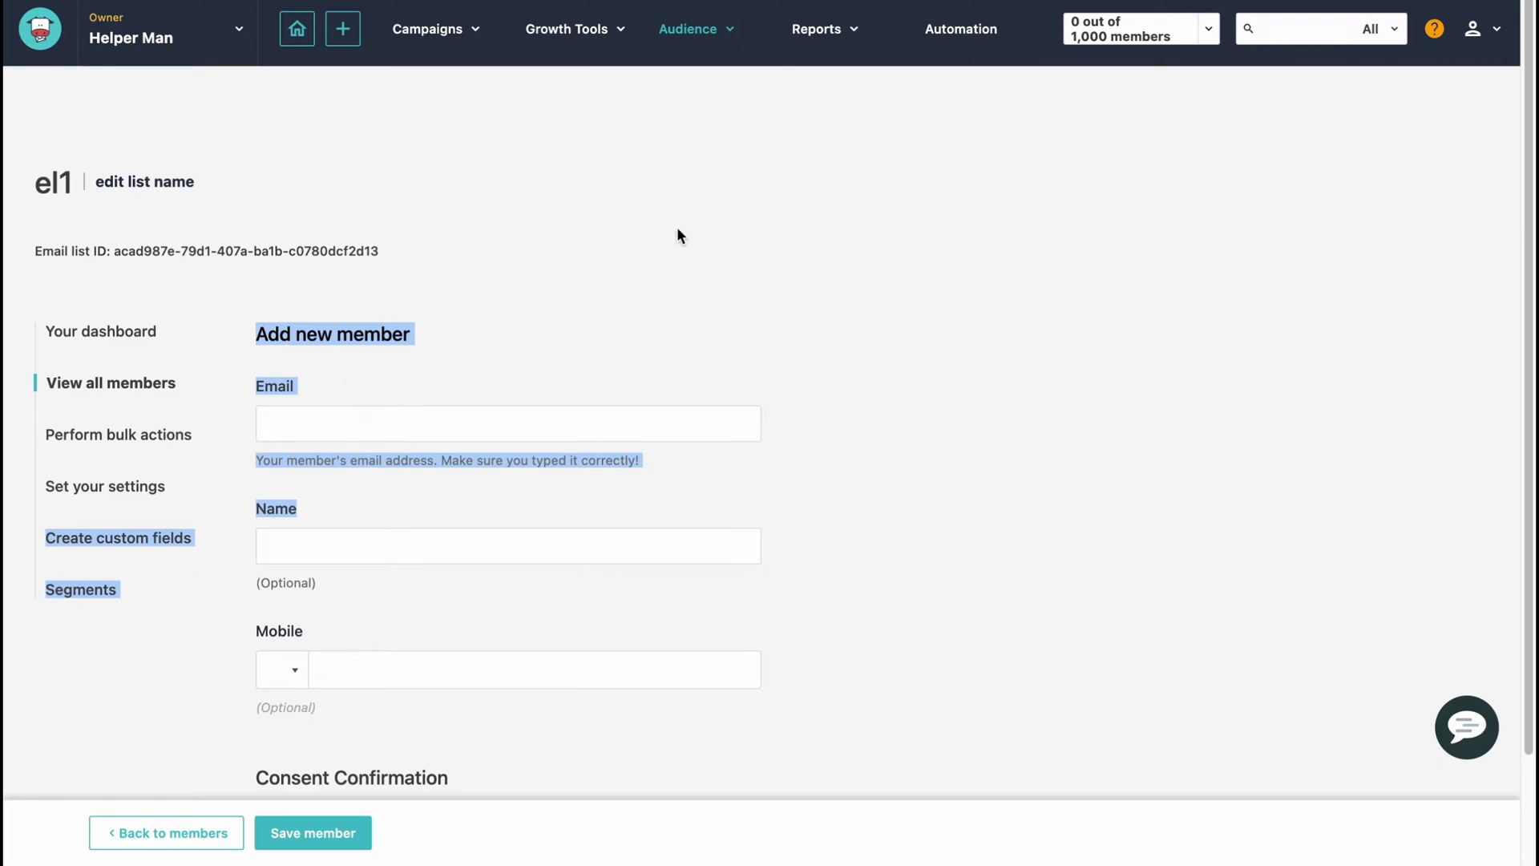
Step: Start building a new audience segment based on the el1 list
mouse_move(709, 48)
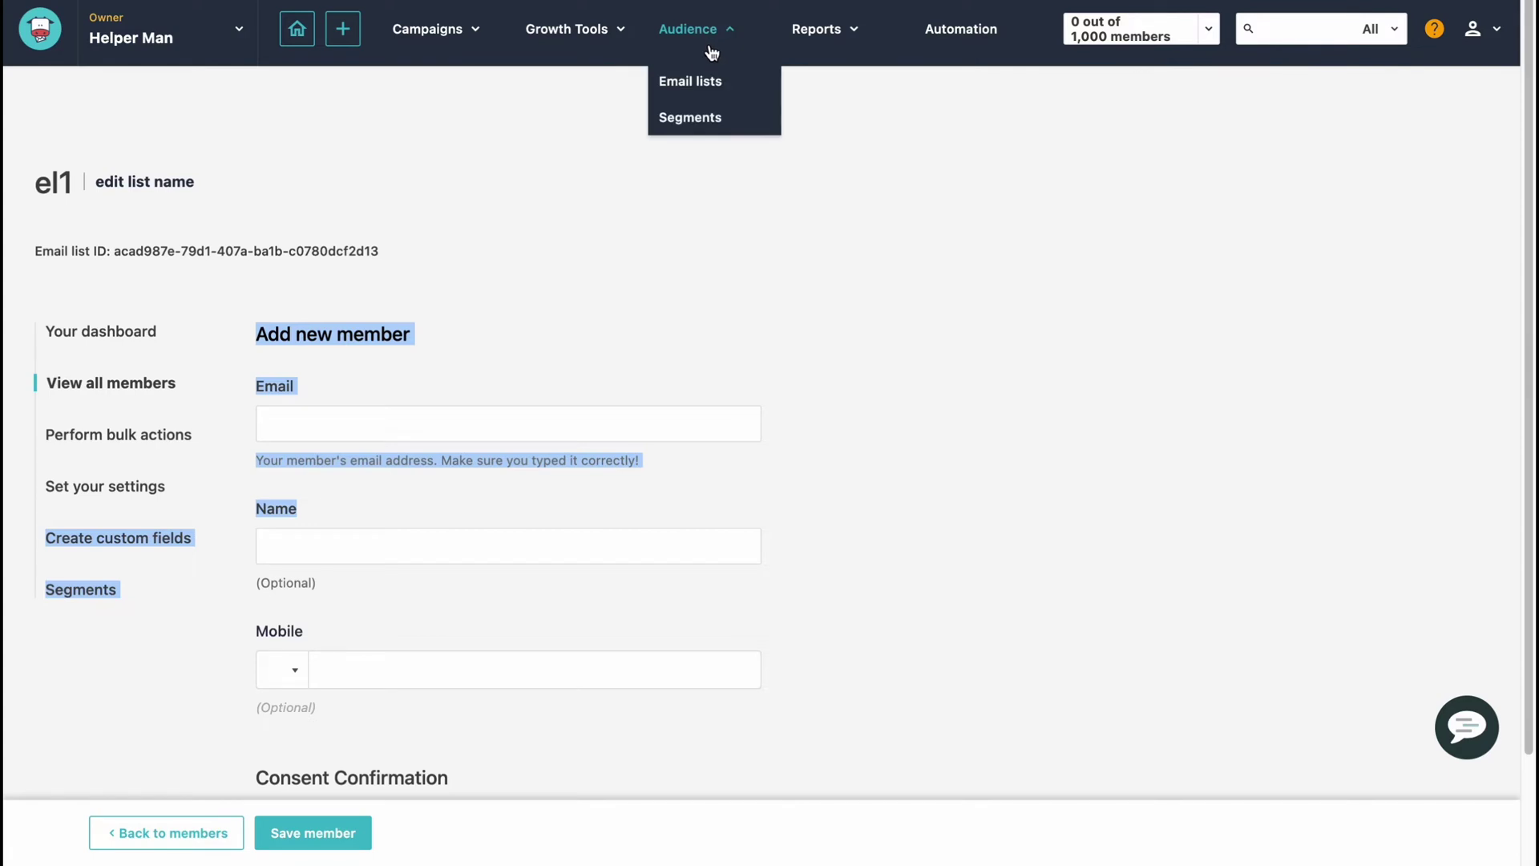
click(694, 118)
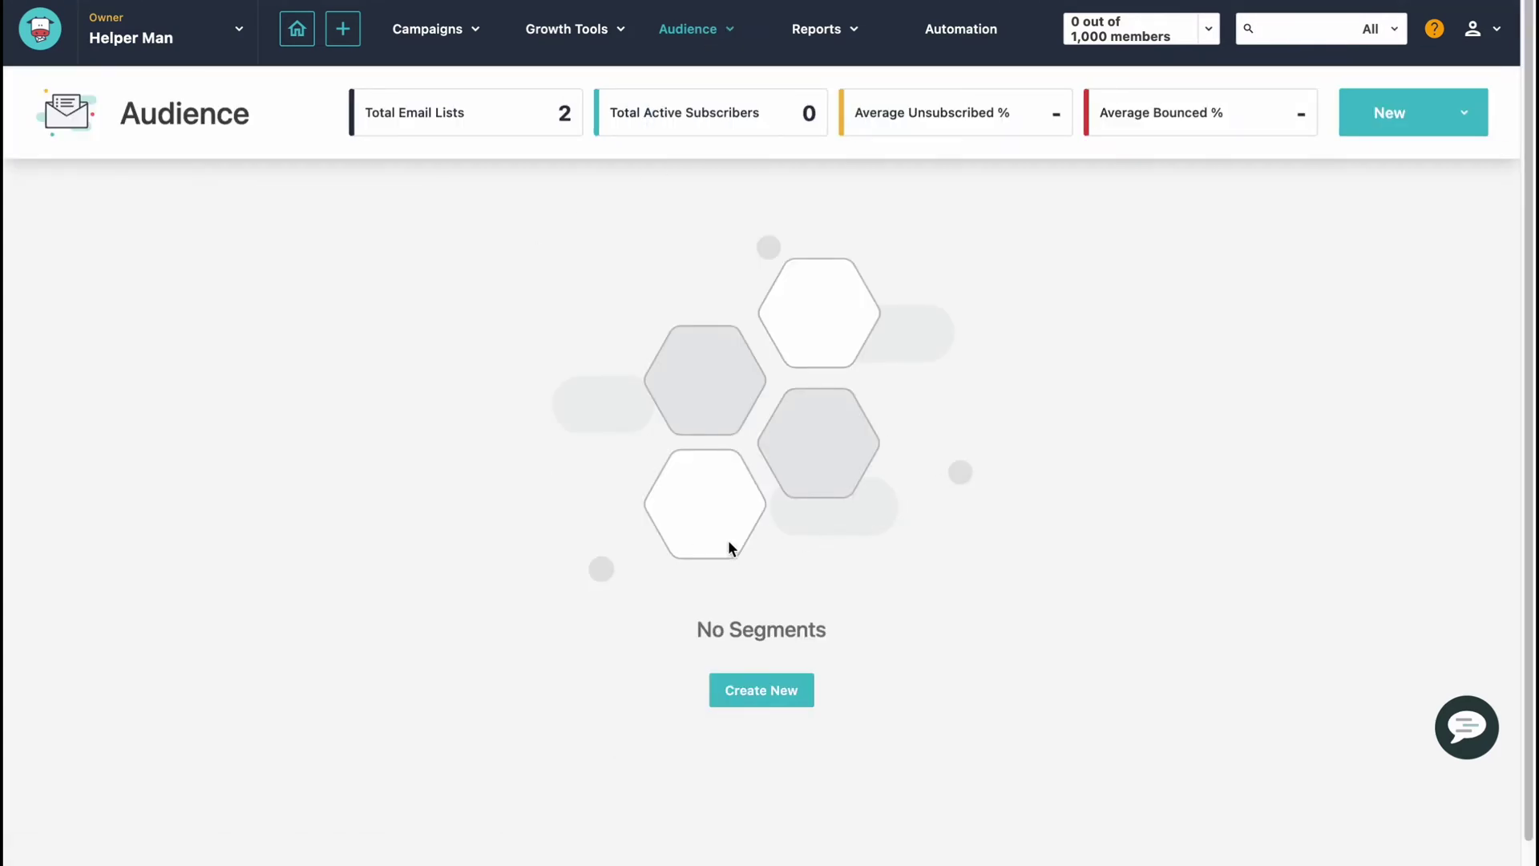
click(768, 710)
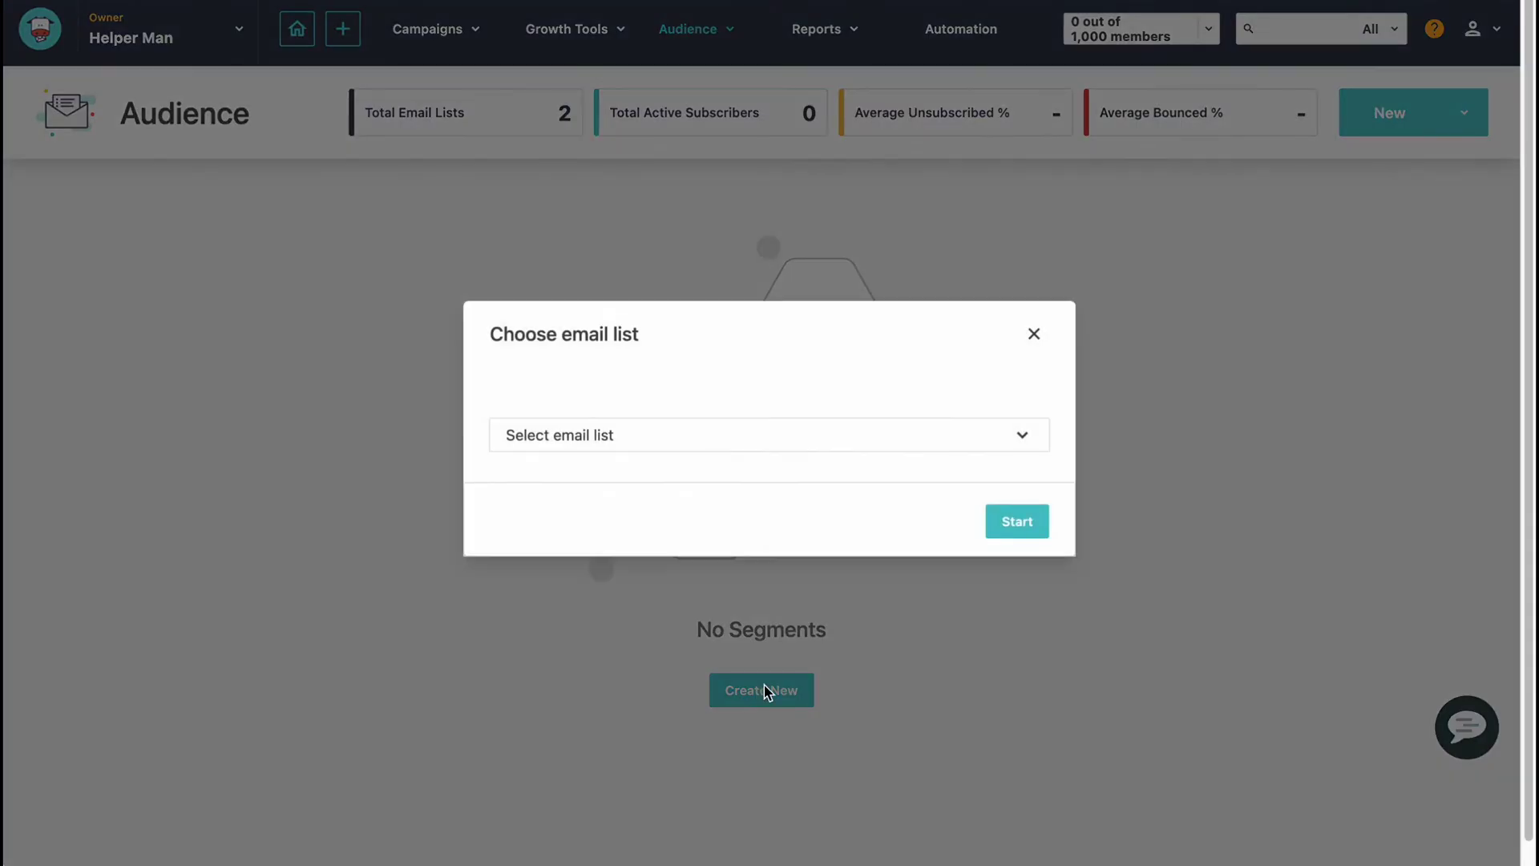
click(658, 440)
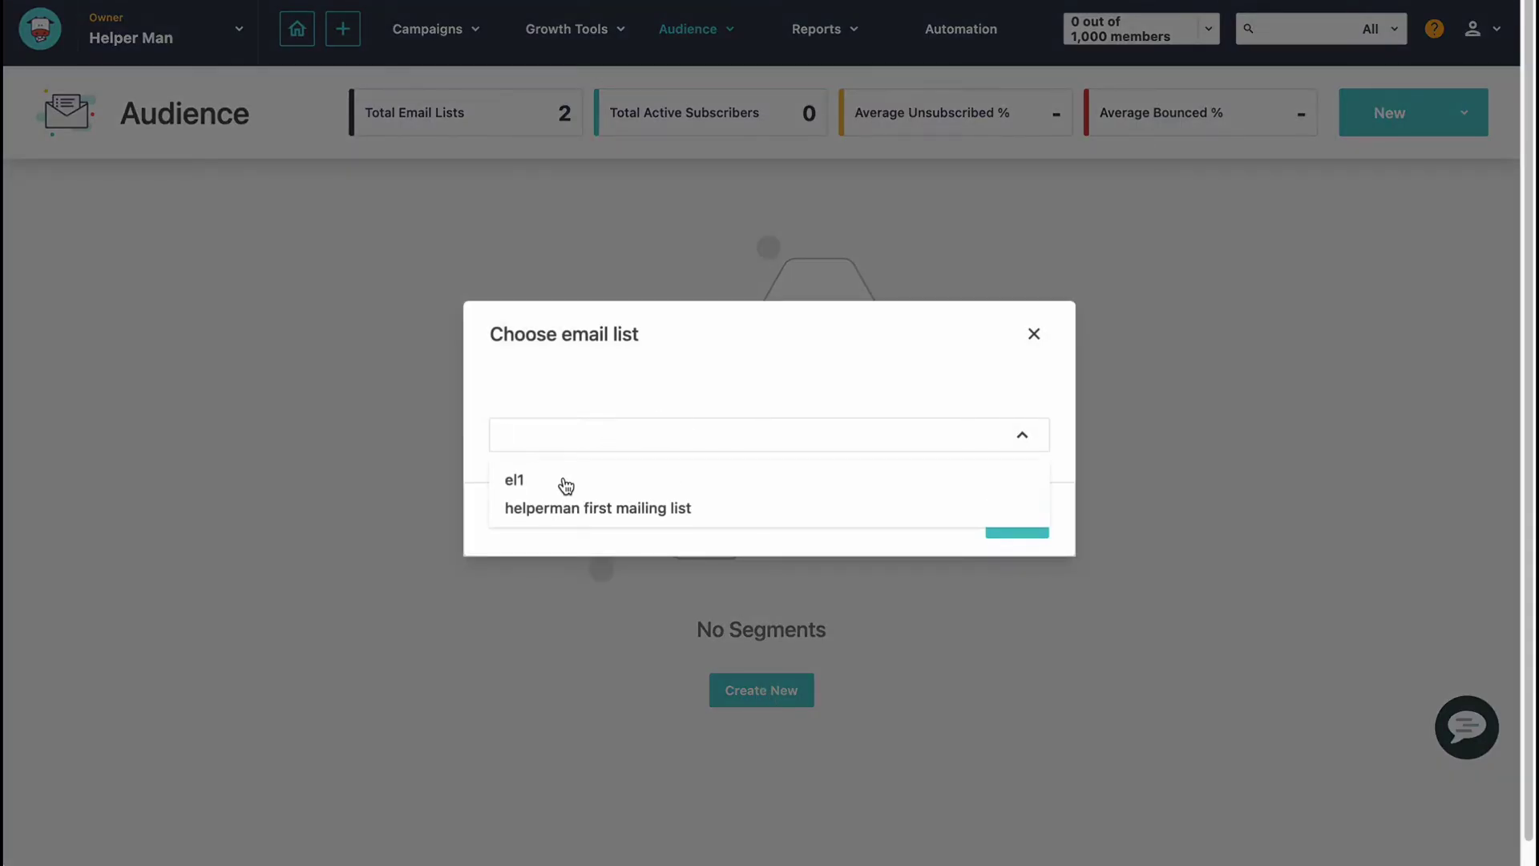
click(562, 484)
click(998, 524)
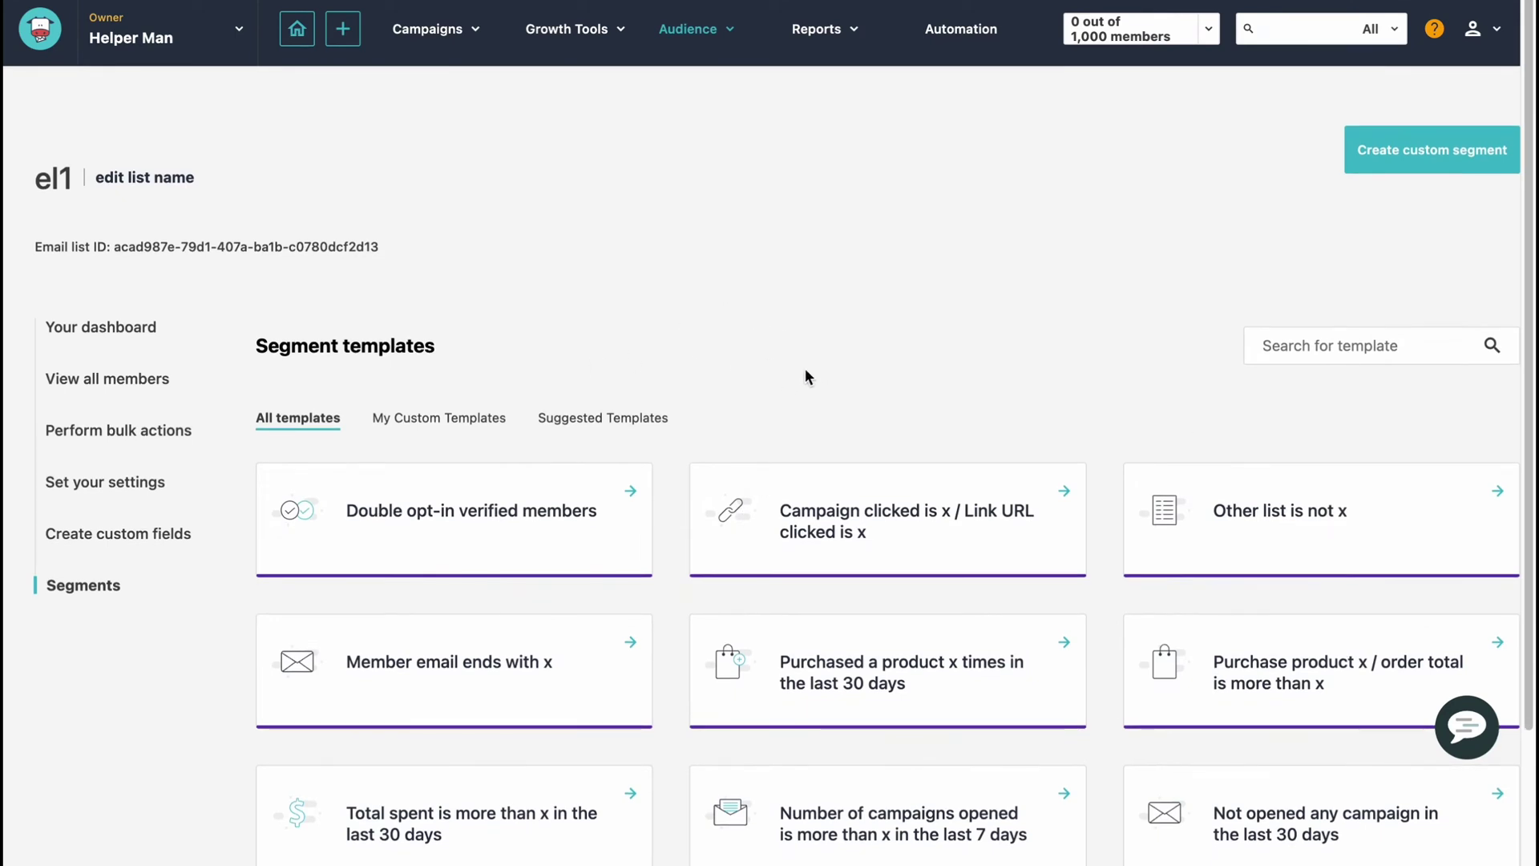
Step: Open the campaign reports page and scroll through it
click(833, 44)
click(838, 86)
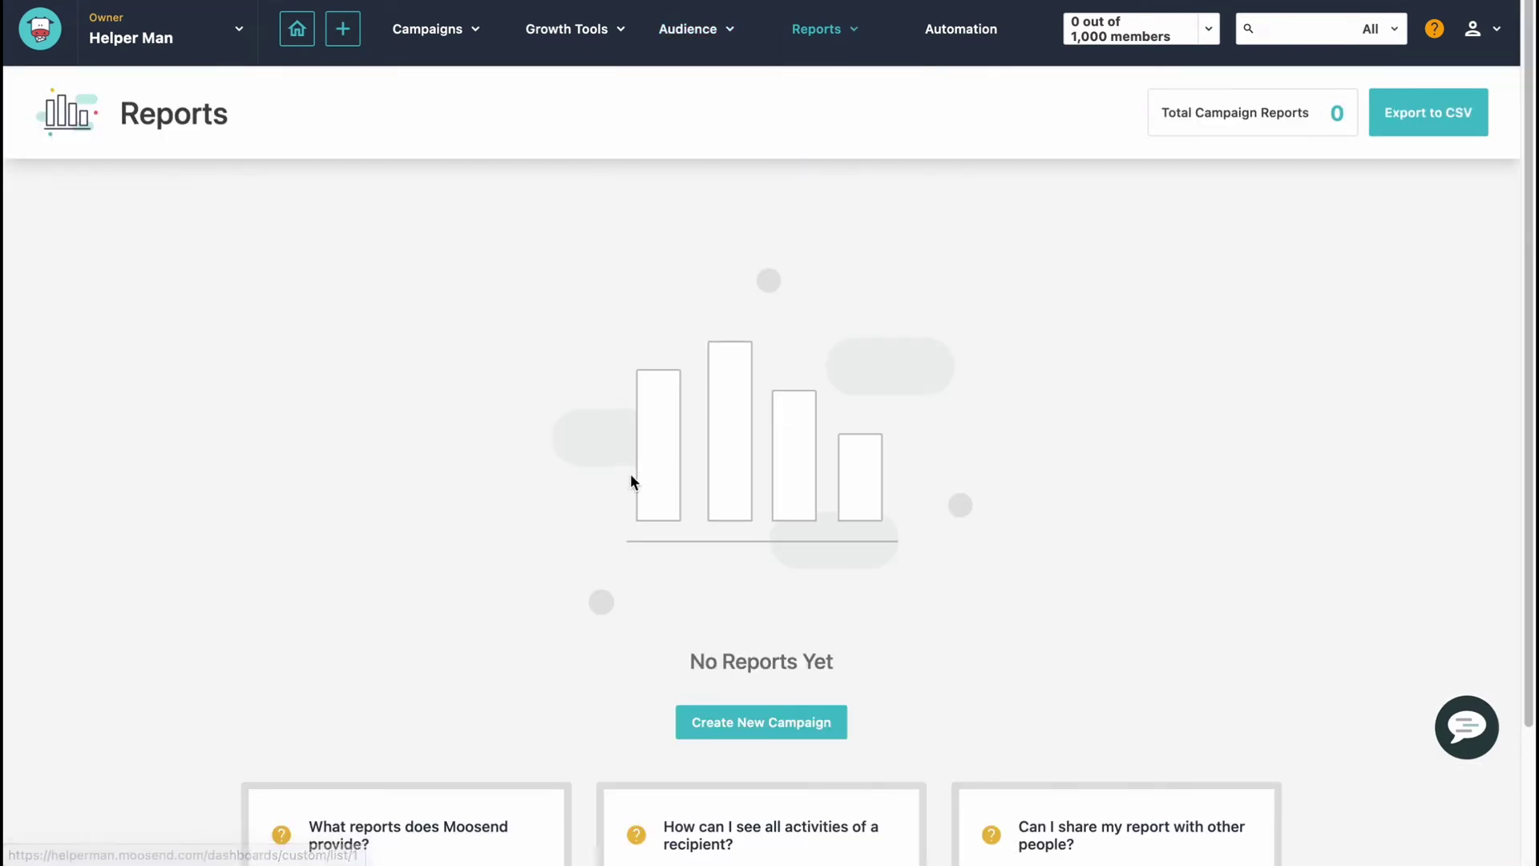
scroll(629, 477, down, 2)
scroll(612, 478, up, 2)
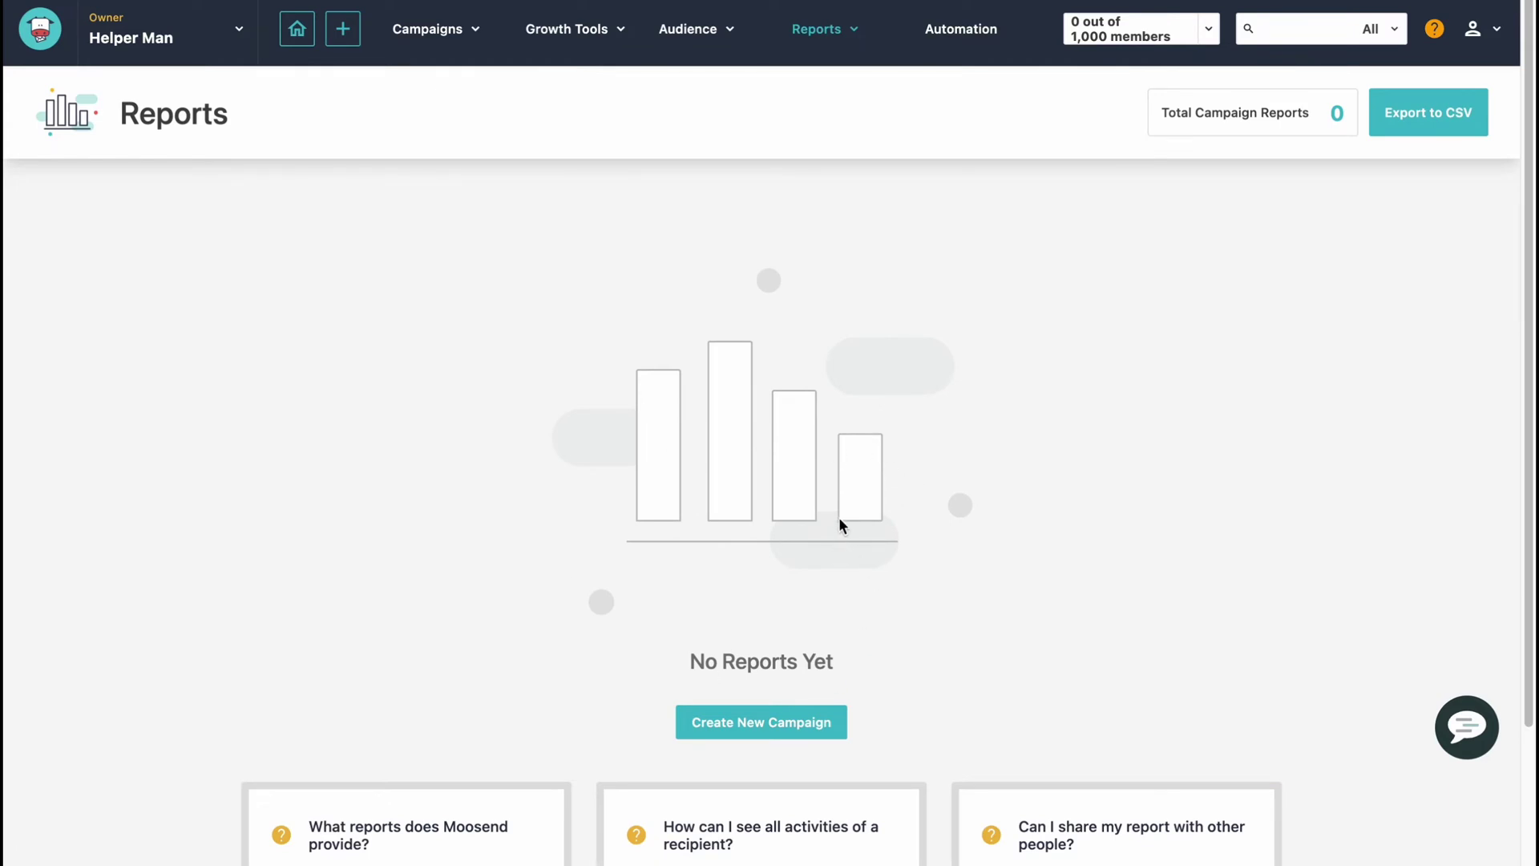
Step: Start a new automation, then return to the Regular campaigns list
click(961, 44)
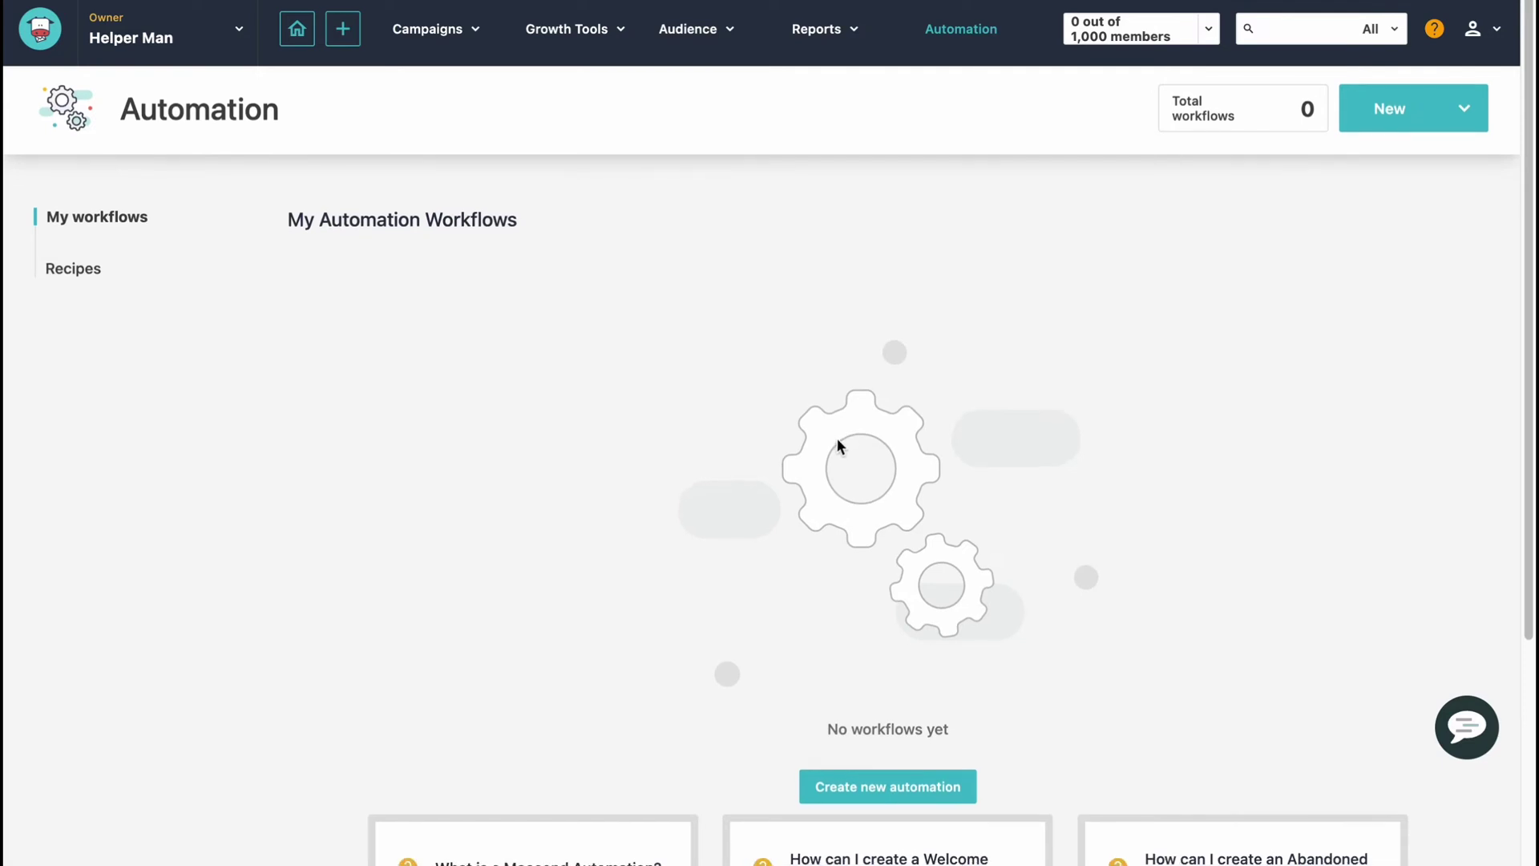
scroll(833, 436, down, 3)
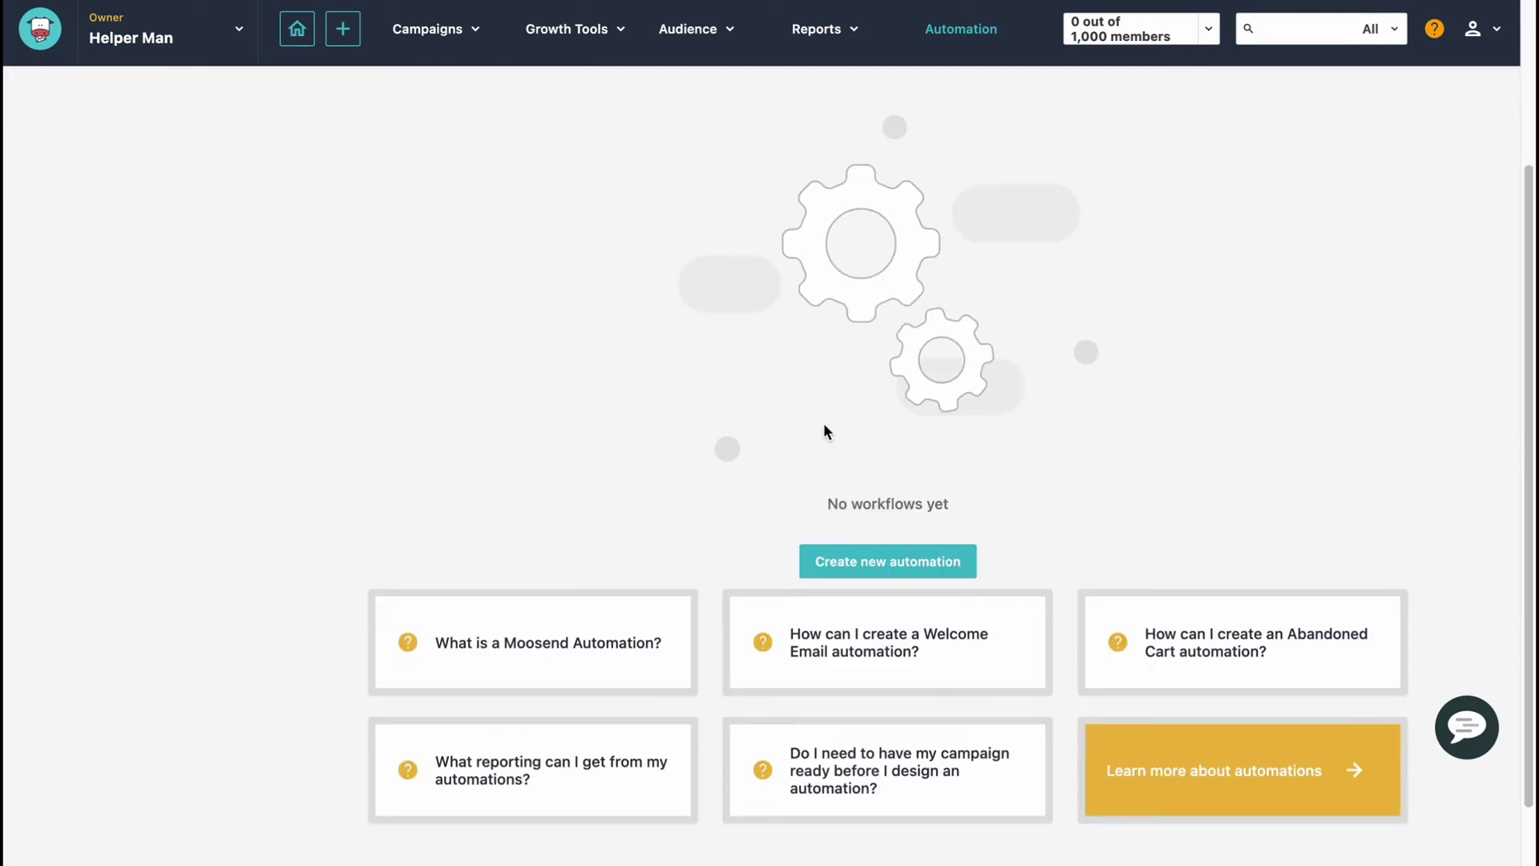
click(888, 564)
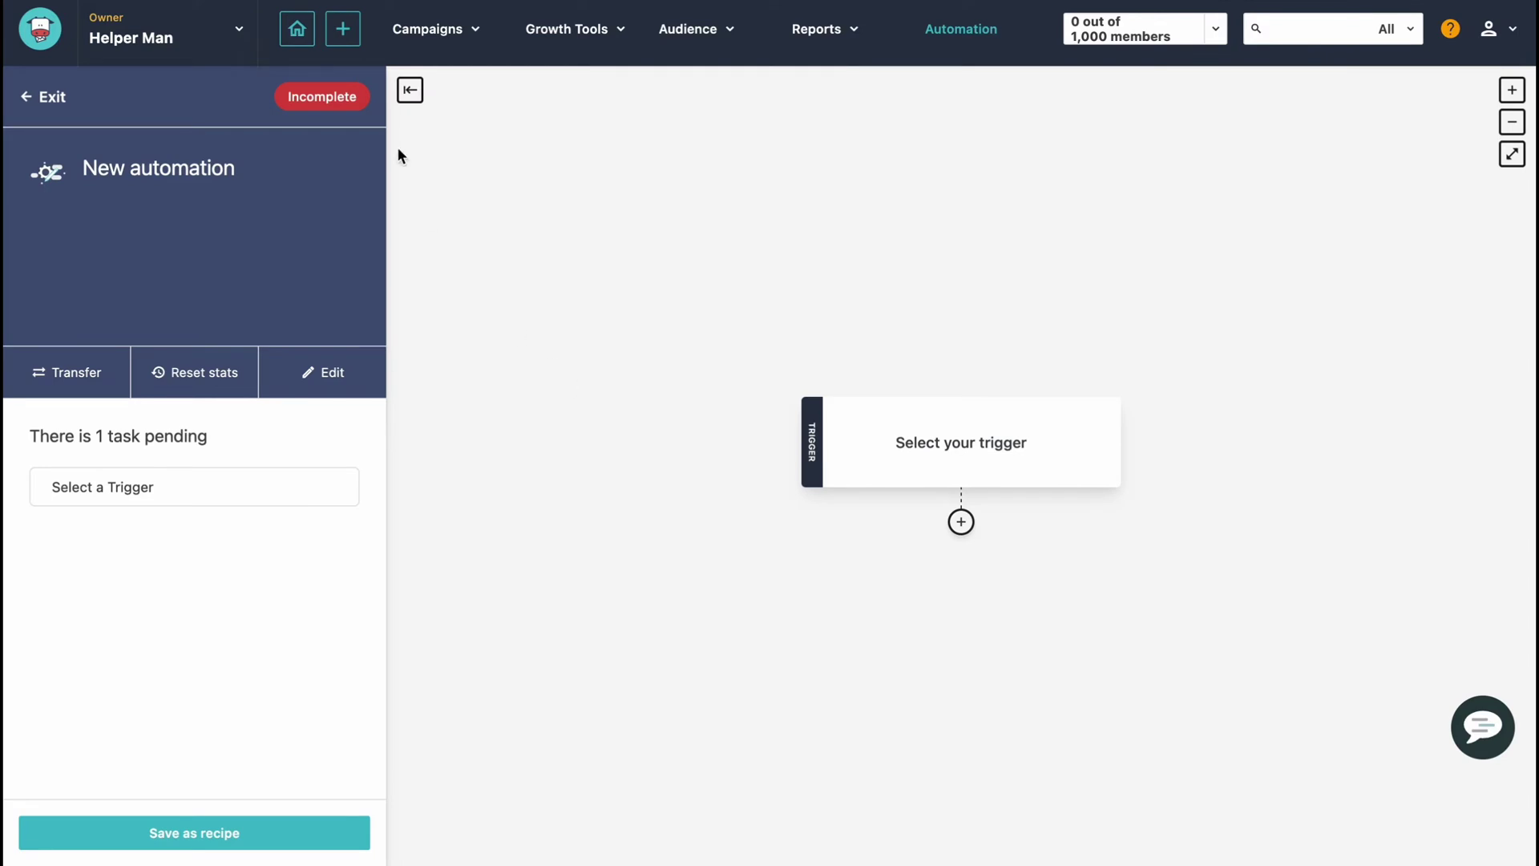
mouse_move(433, 47)
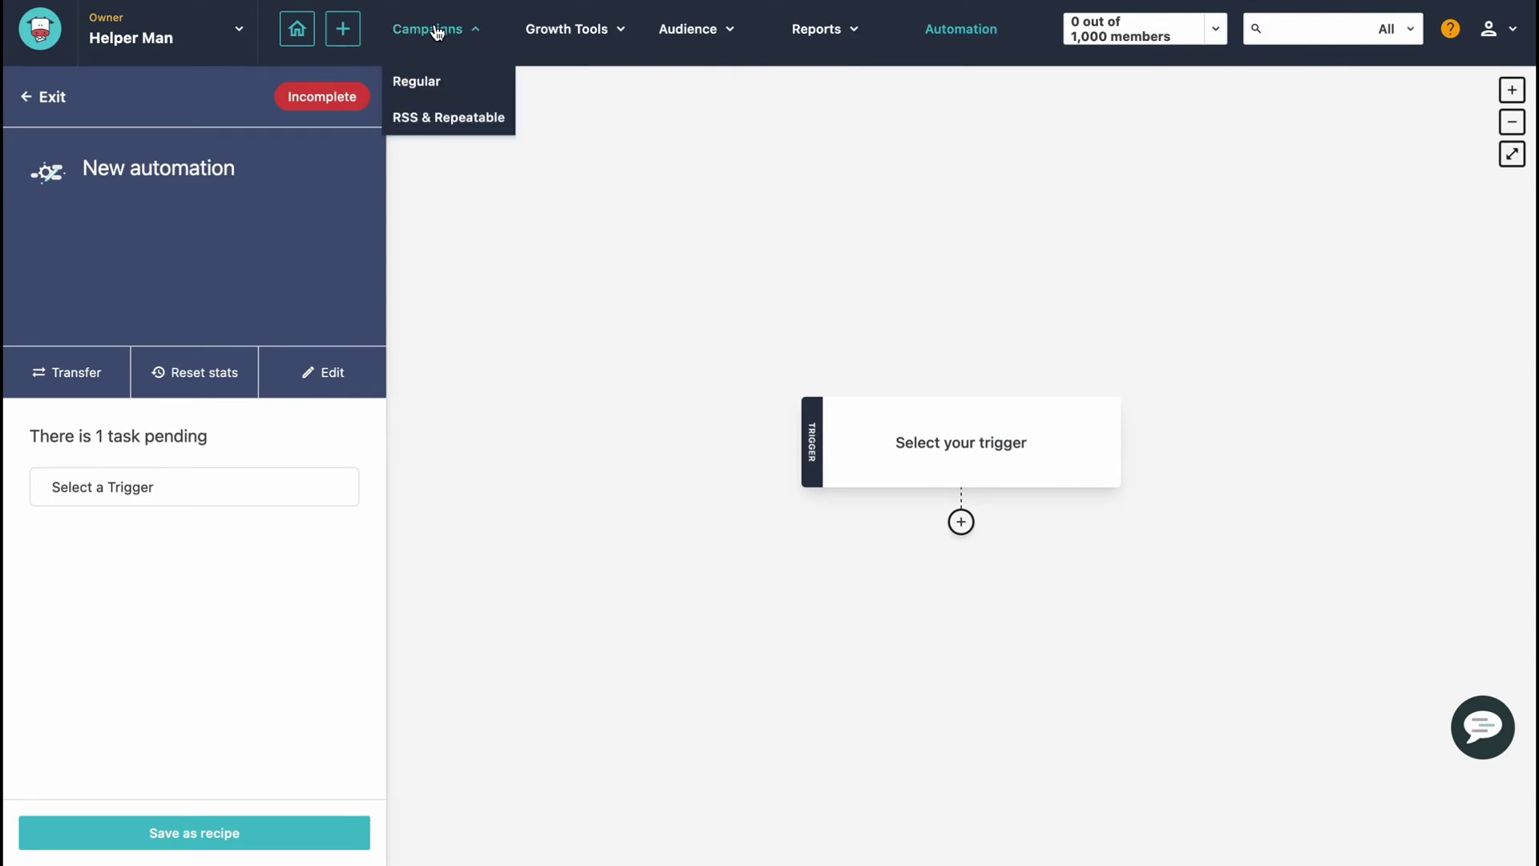
click(424, 87)
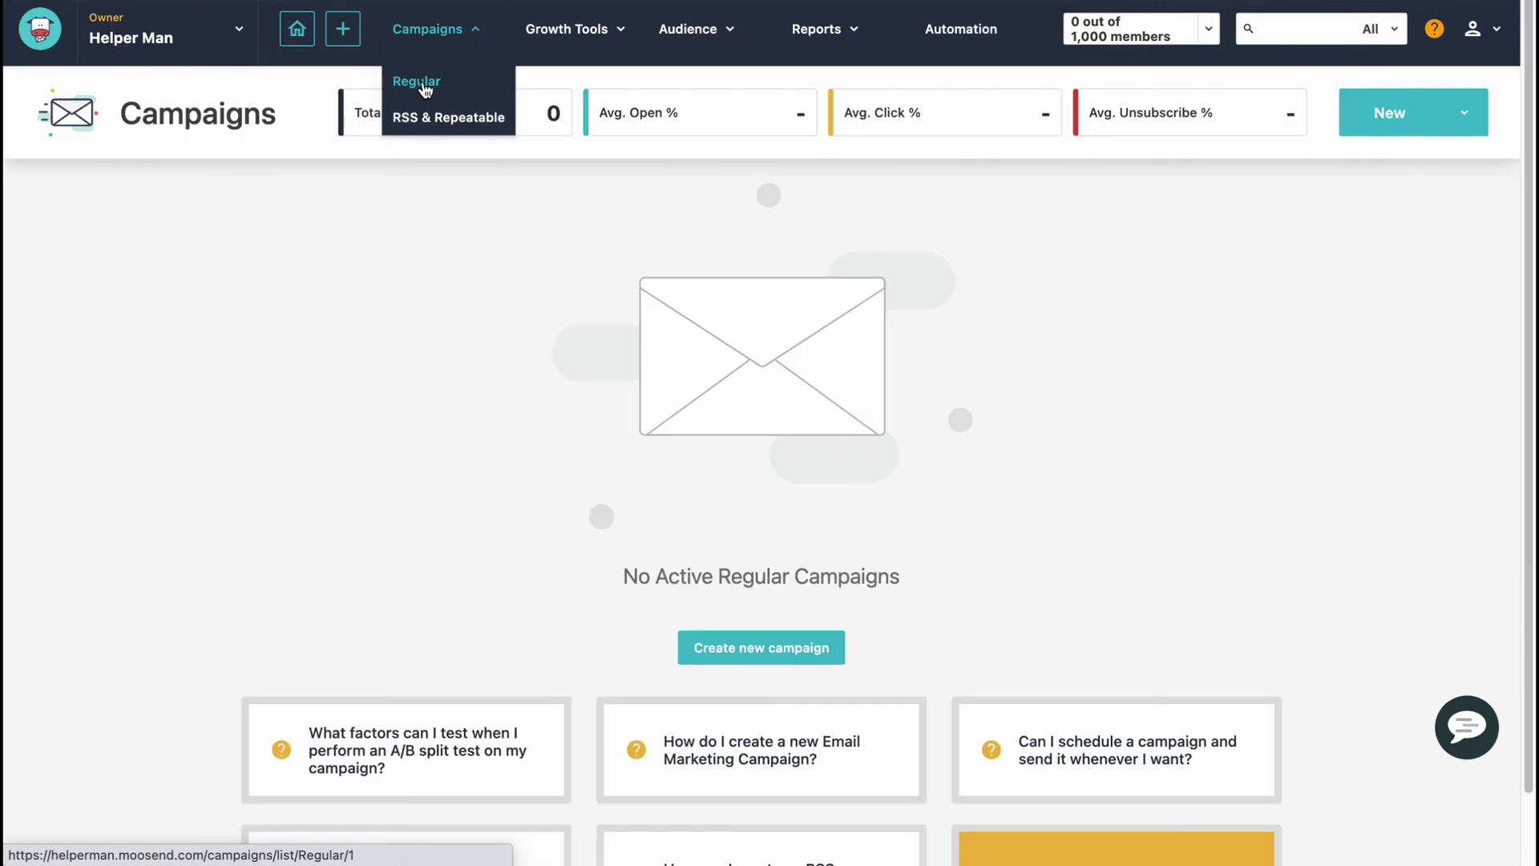
Step: Create a regular campaign and keep its type as HTML rather than plain text
click(752, 646)
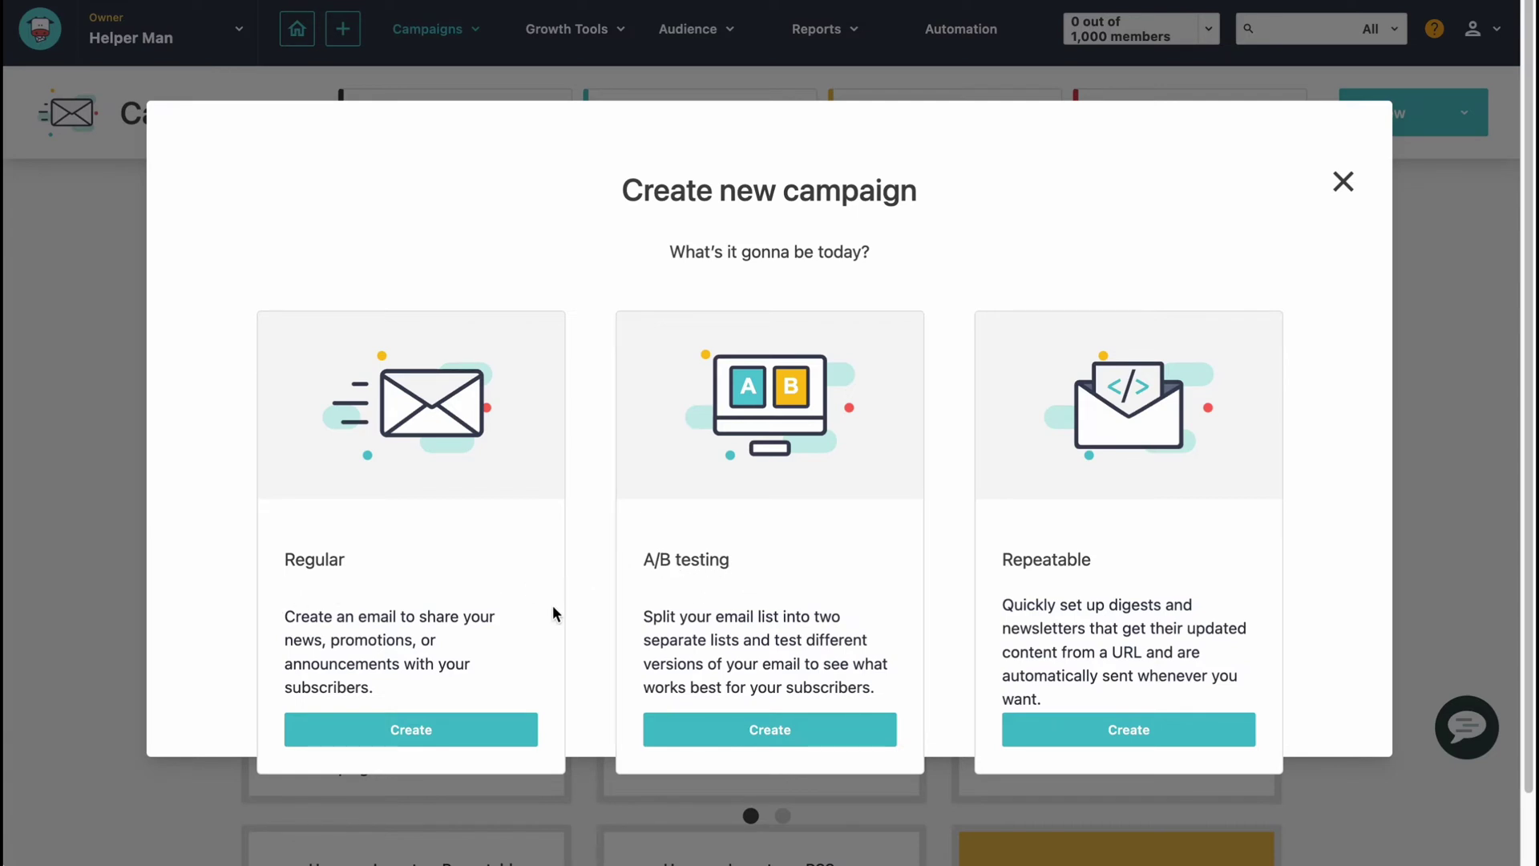
click(449, 726)
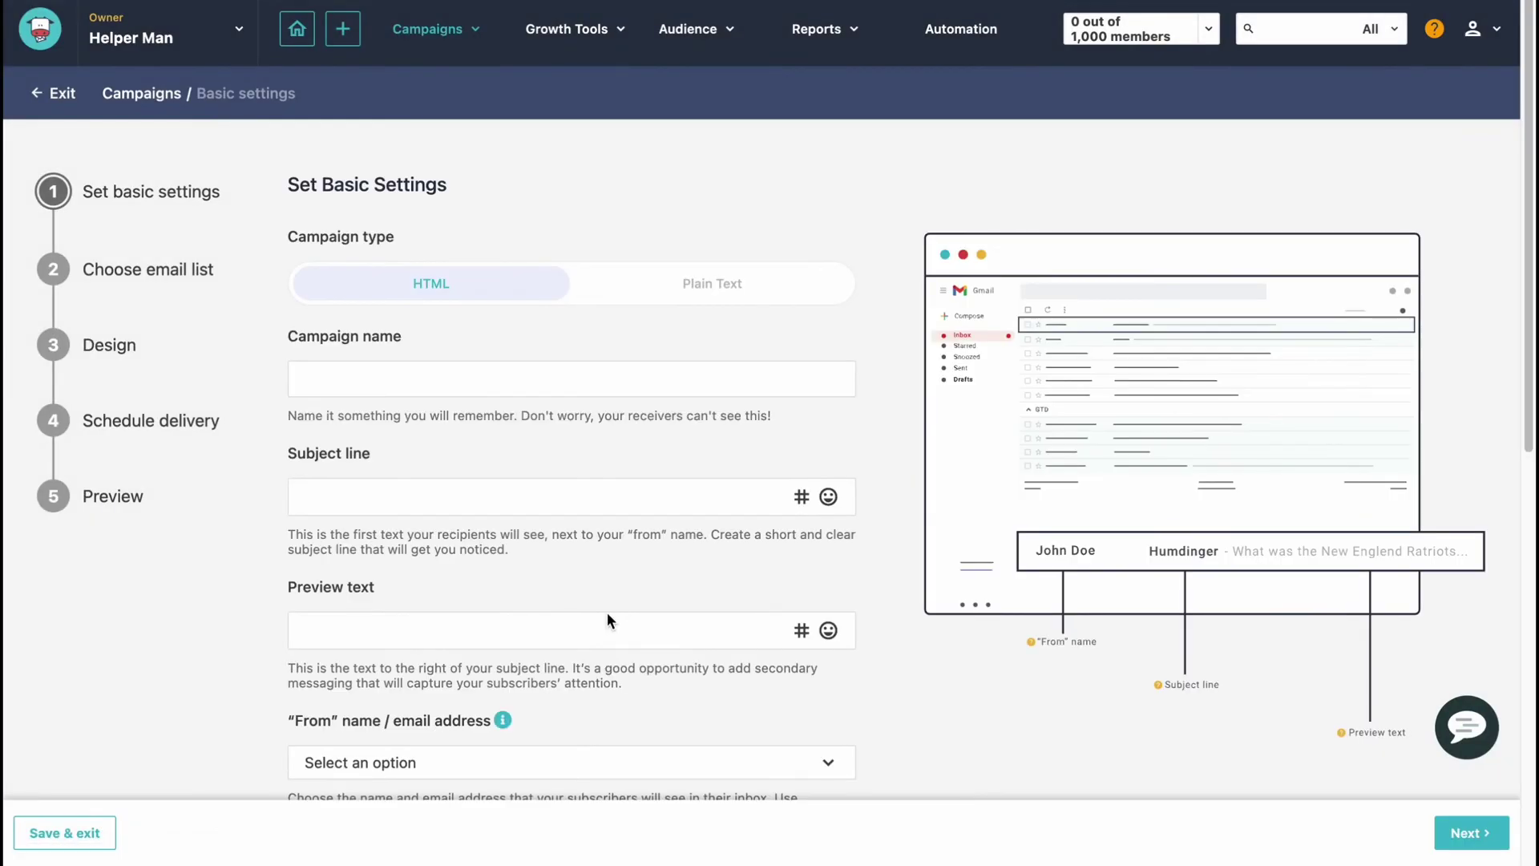
drag(286, 238, 430, 240)
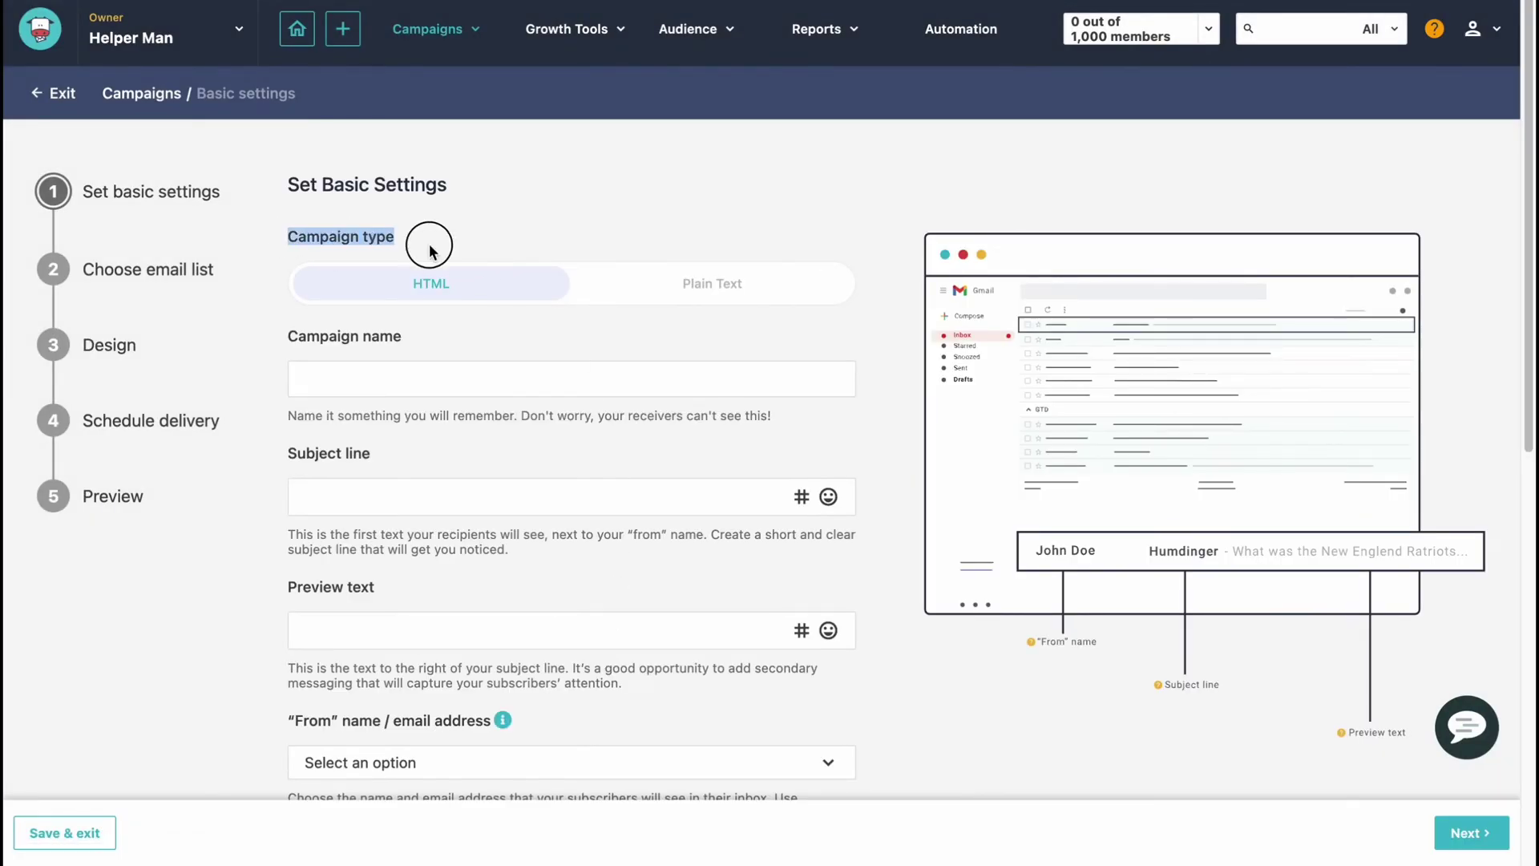
click(717, 307)
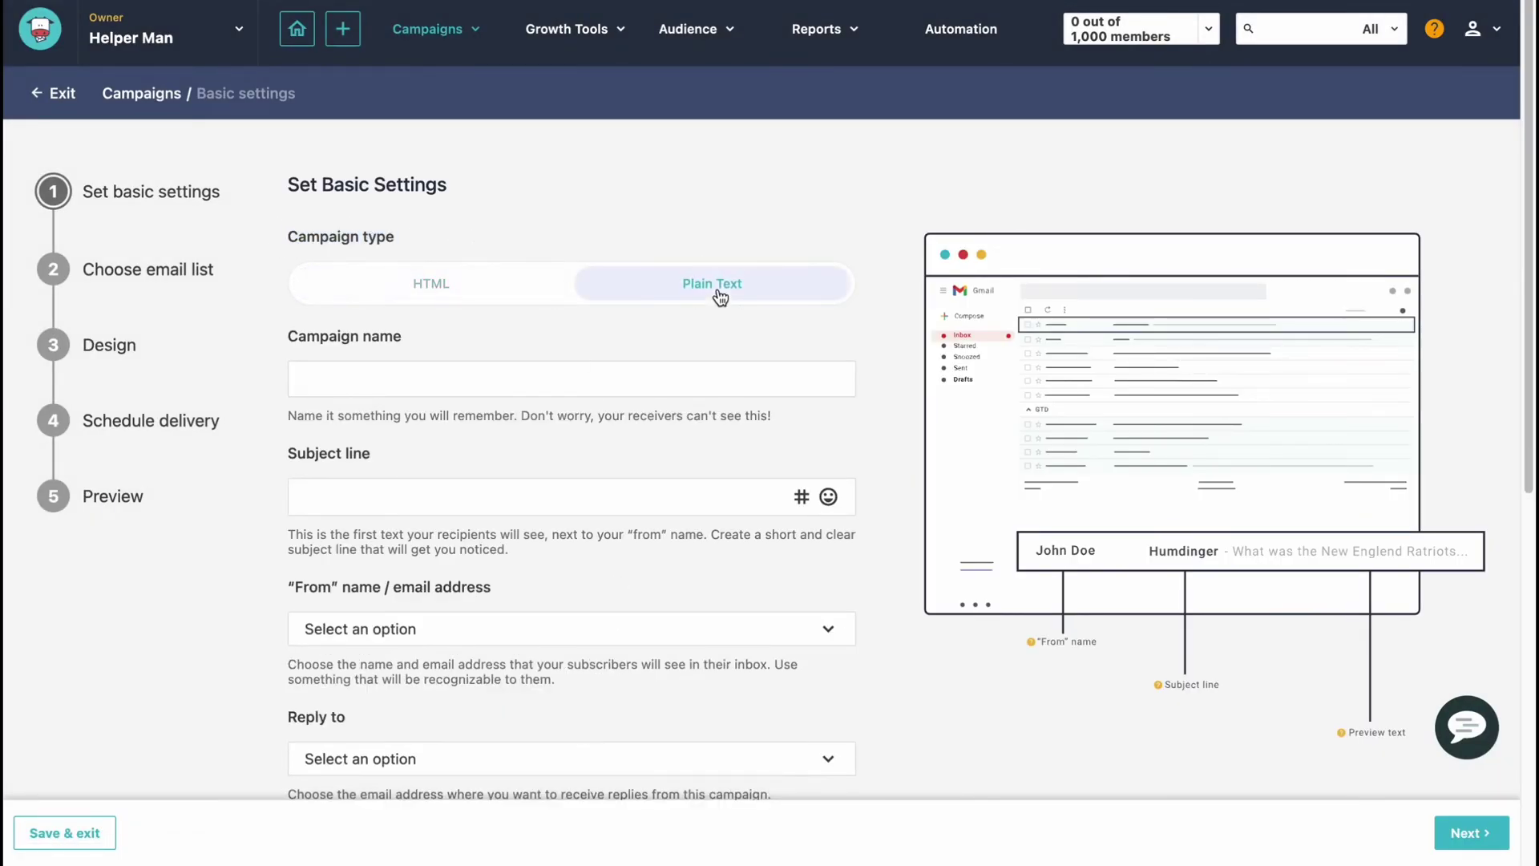
click(448, 302)
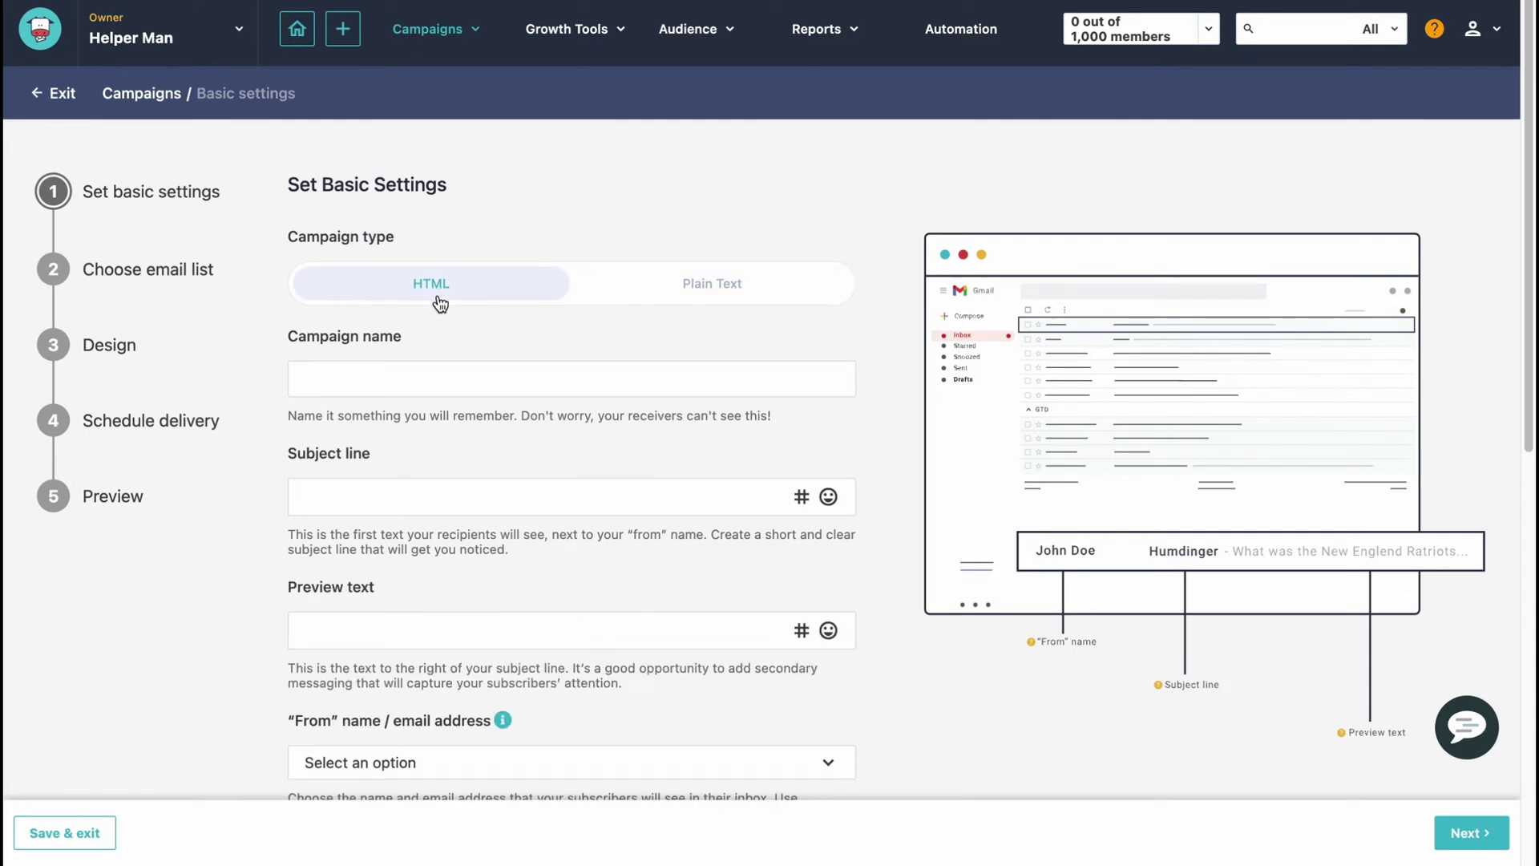
click(703, 296)
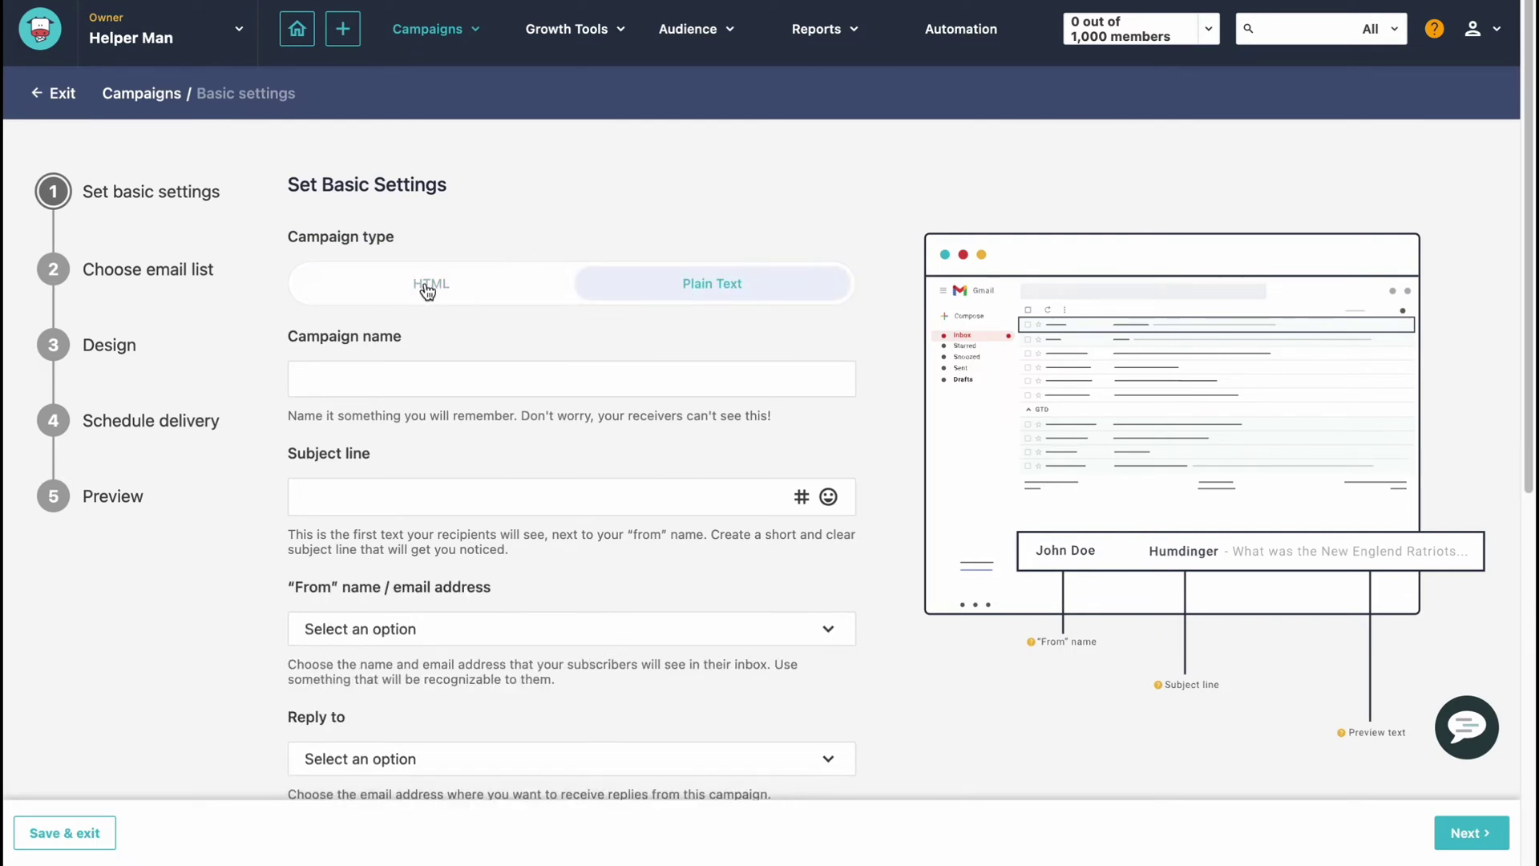
click(422, 294)
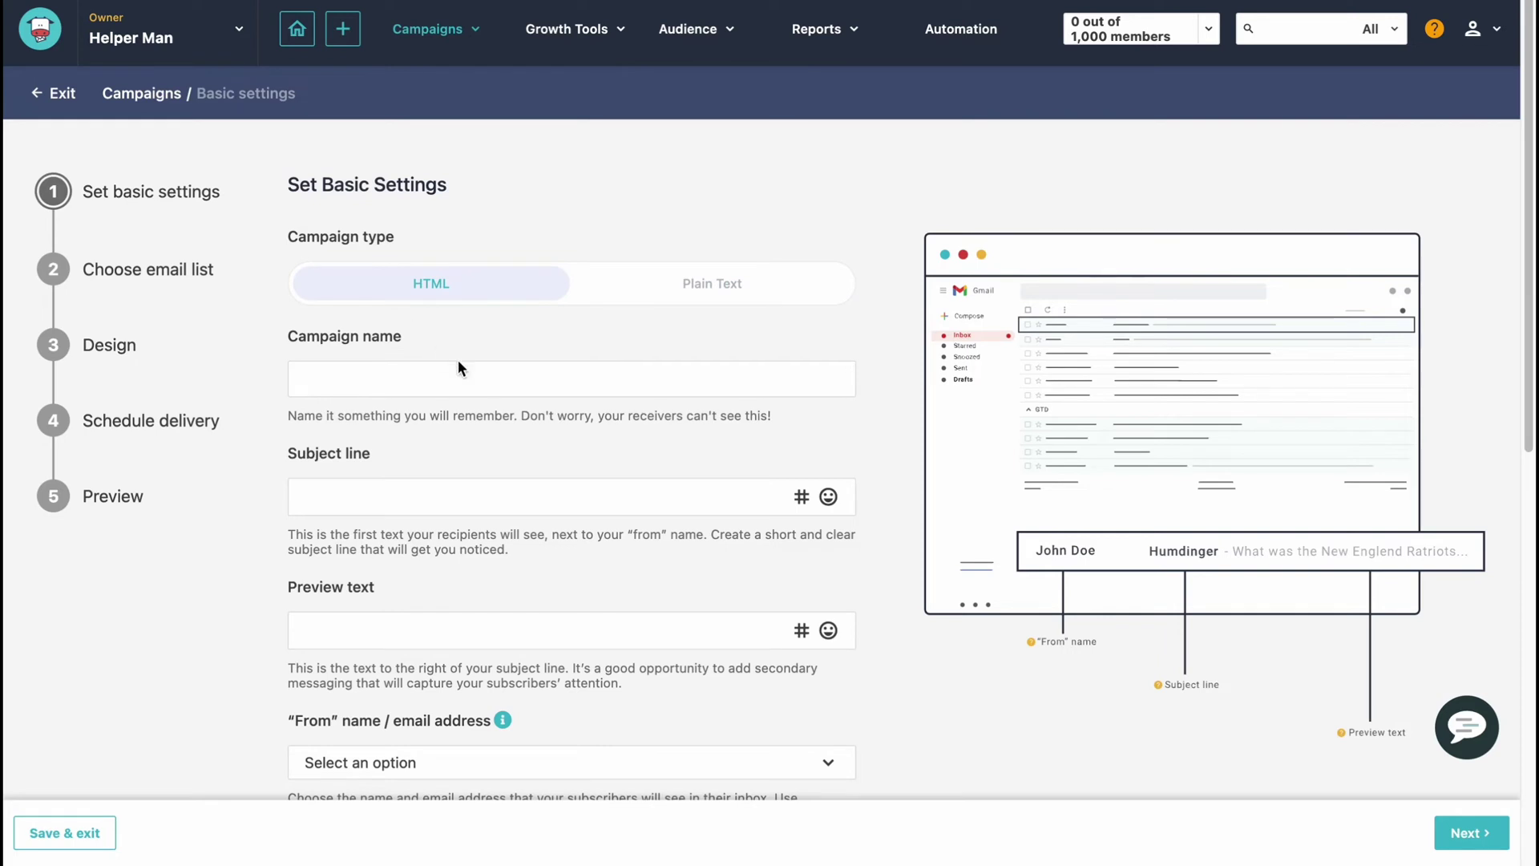
Step: Name the campaign c1 with subject 'Welcome message' and preview text 'Thanks for sub'
click(496, 380)
scroll(350, 413, down, 1)
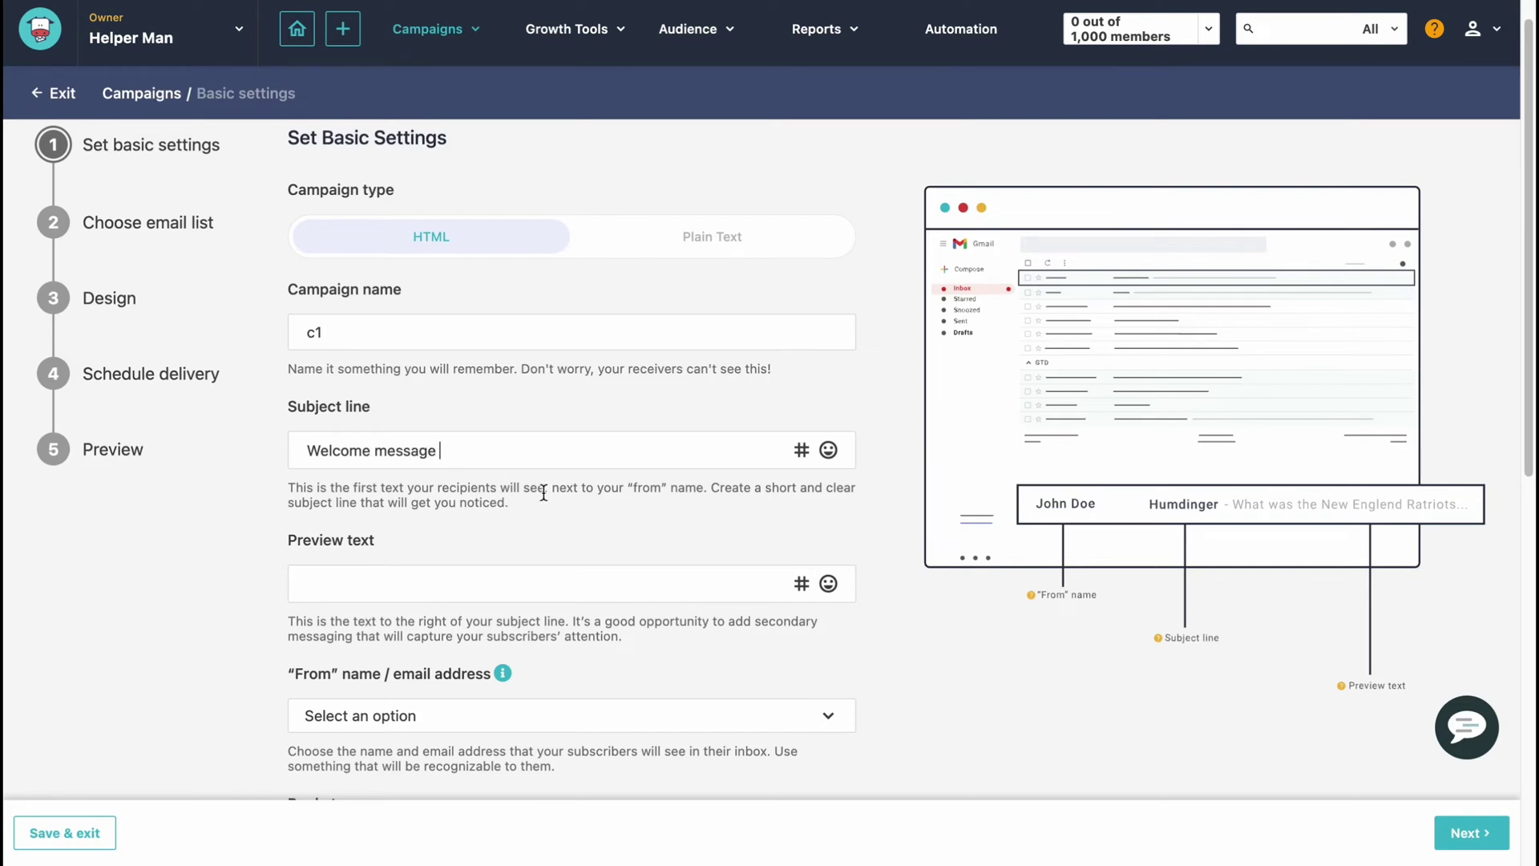
scroll(545, 492, down, 1)
click(379, 545)
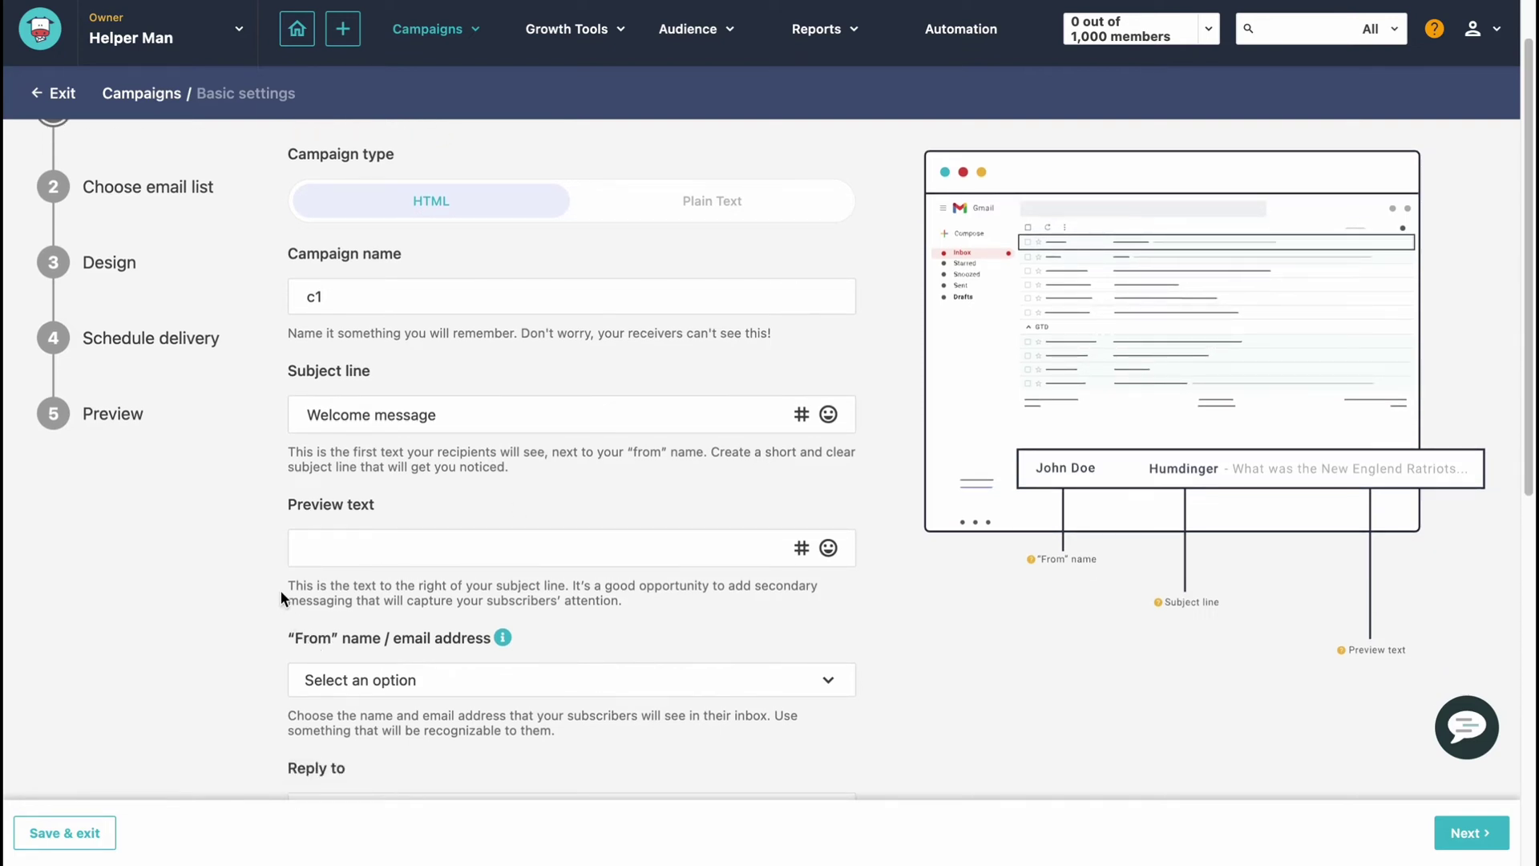
drag(286, 597, 622, 616)
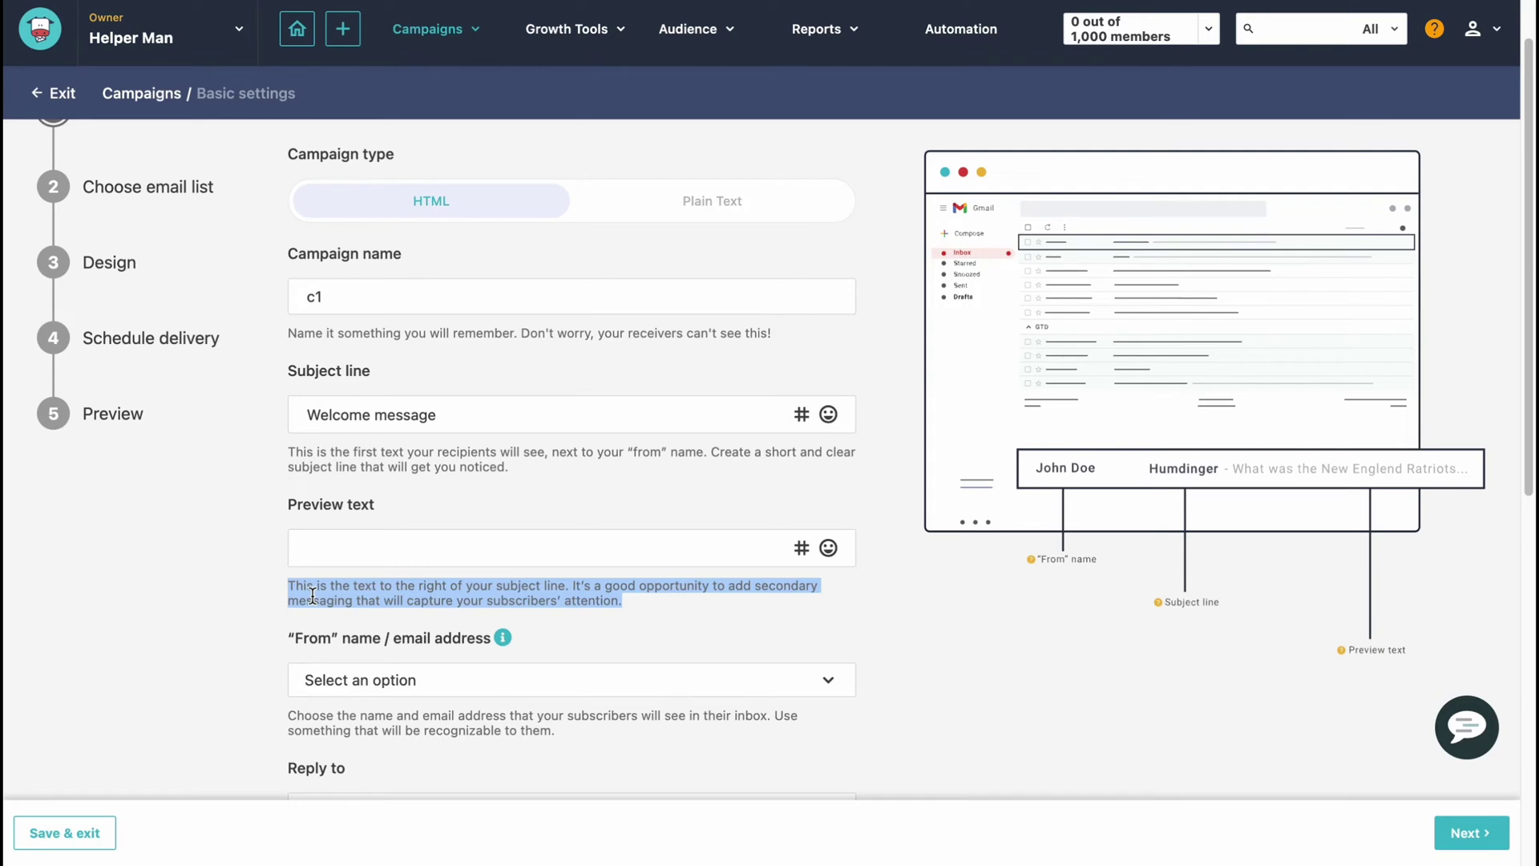
click(395, 542)
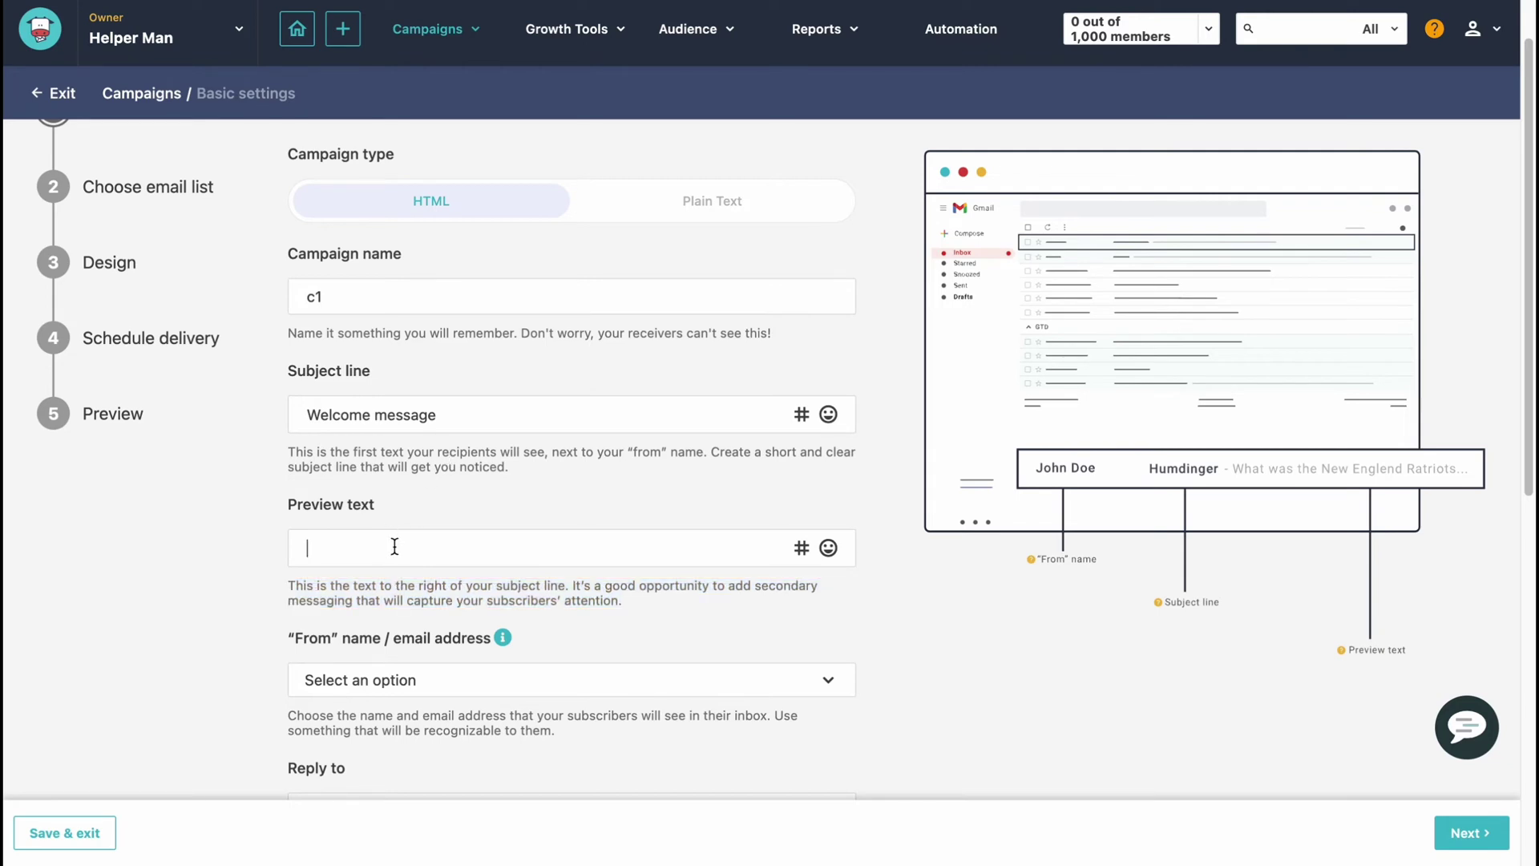
text(Thanks for sub)
Step: Set both the From and Reply to addresses to the account owner's email
scroll(399, 548, down, 3)
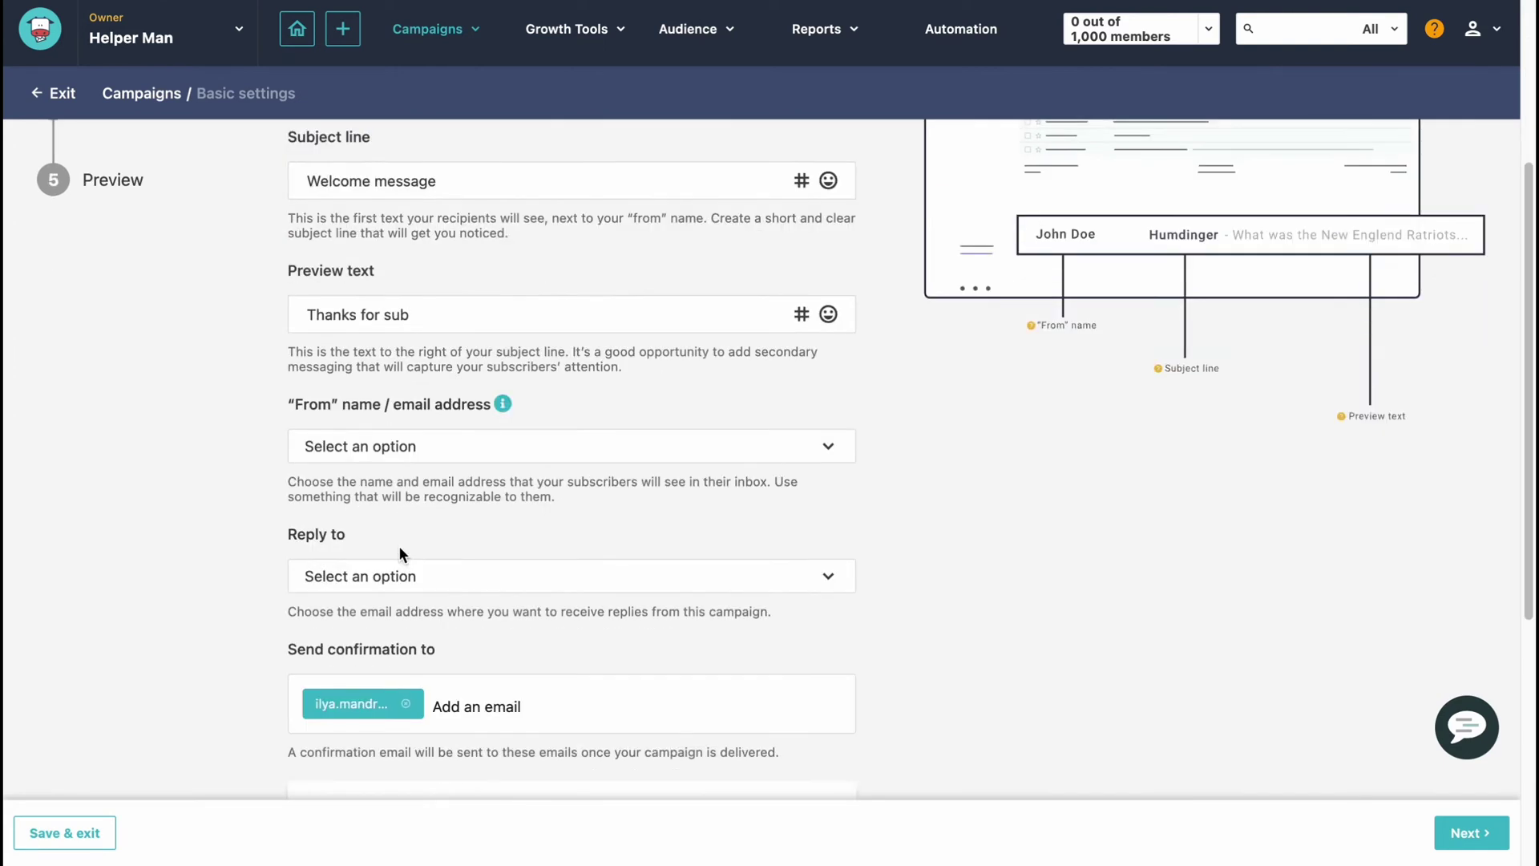
click(286, 408)
drag(286, 407, 353, 407)
click(434, 440)
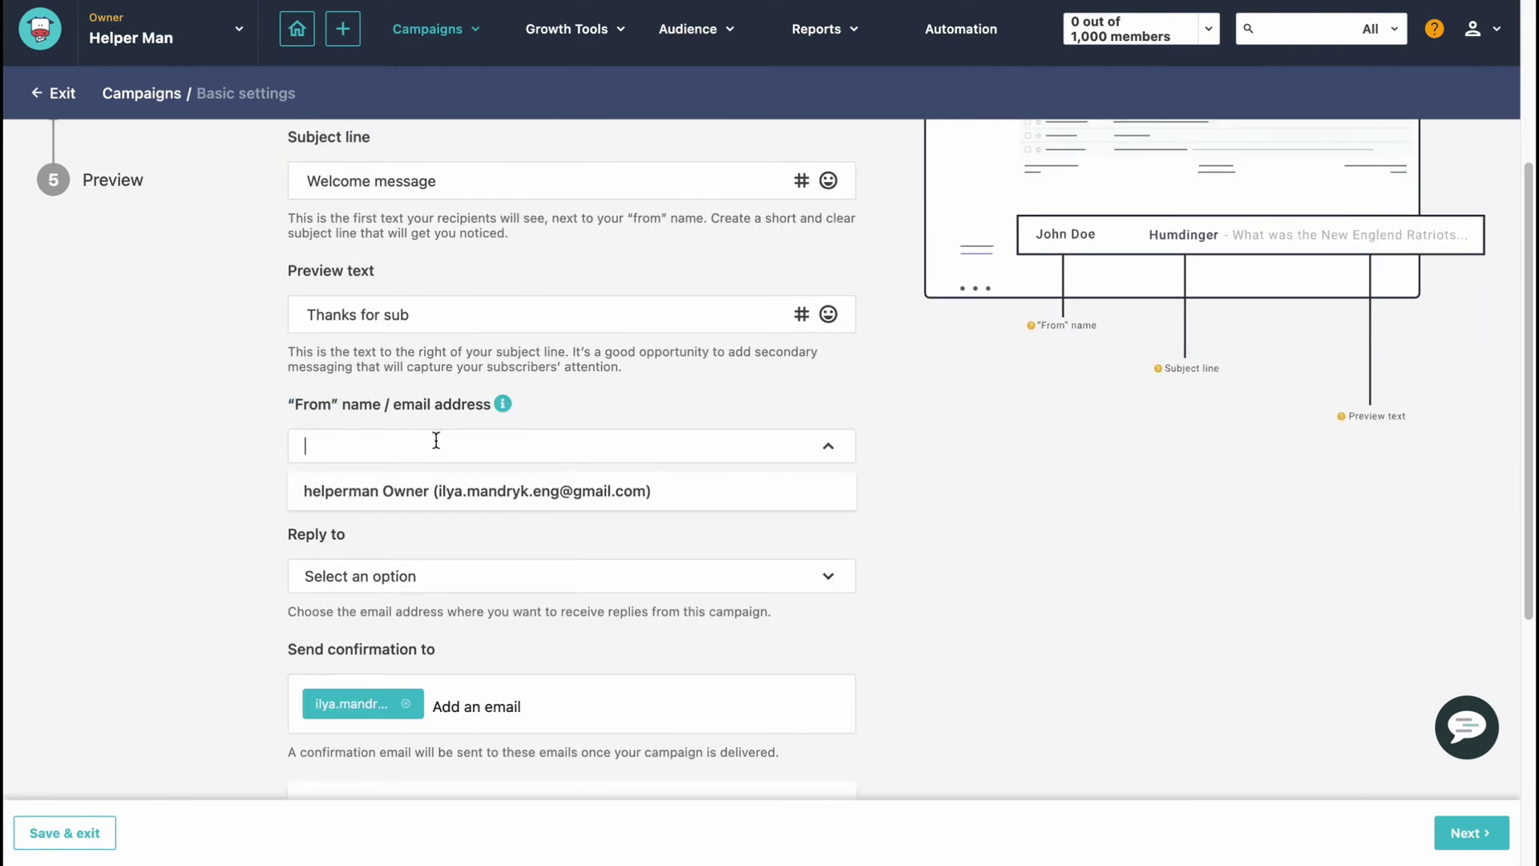
click(426, 485)
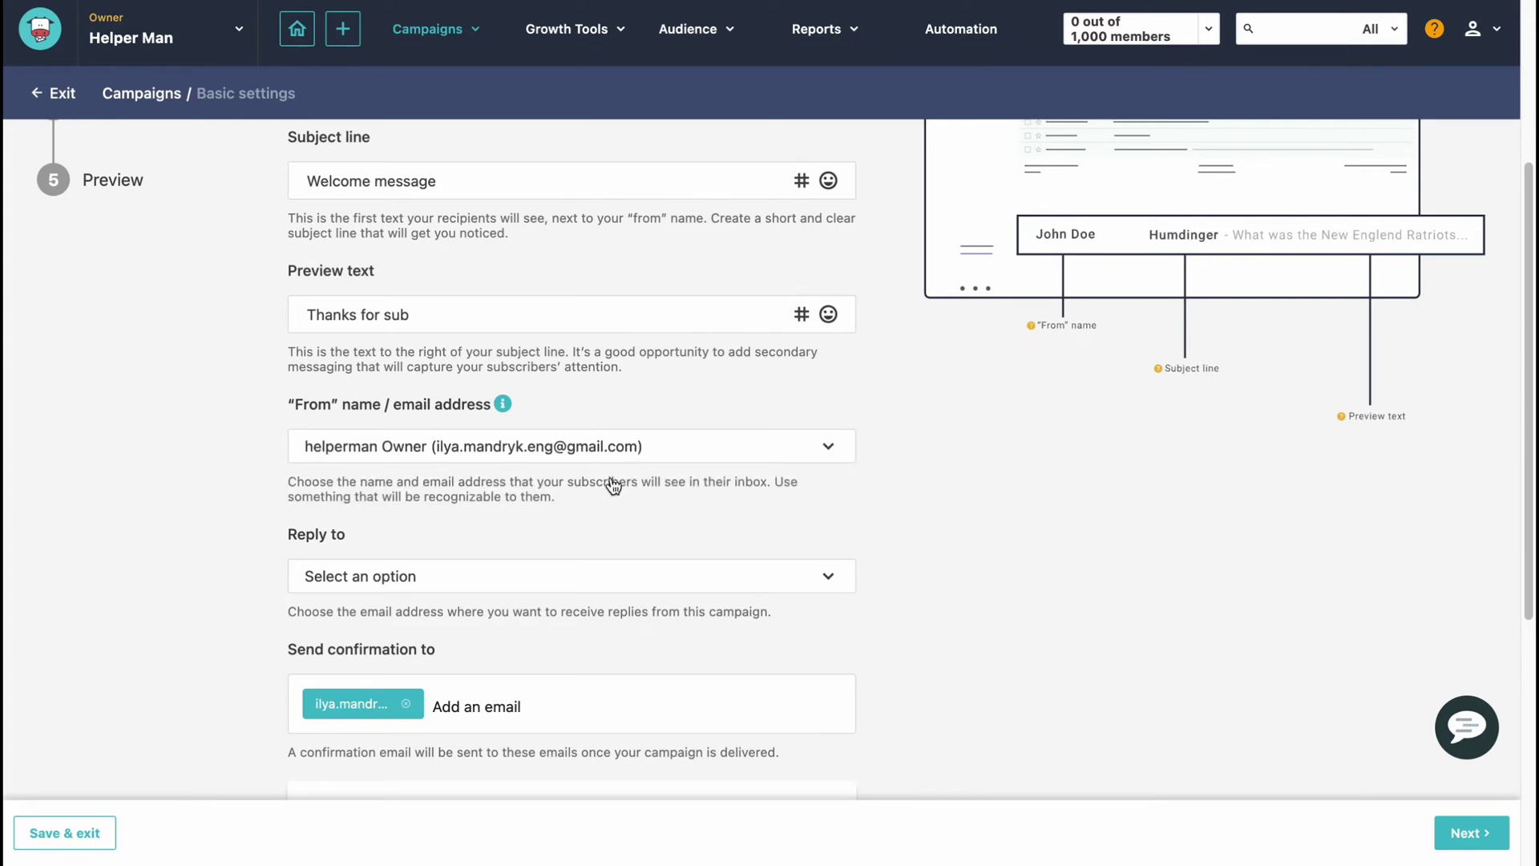
scroll(357, 577, down, 2)
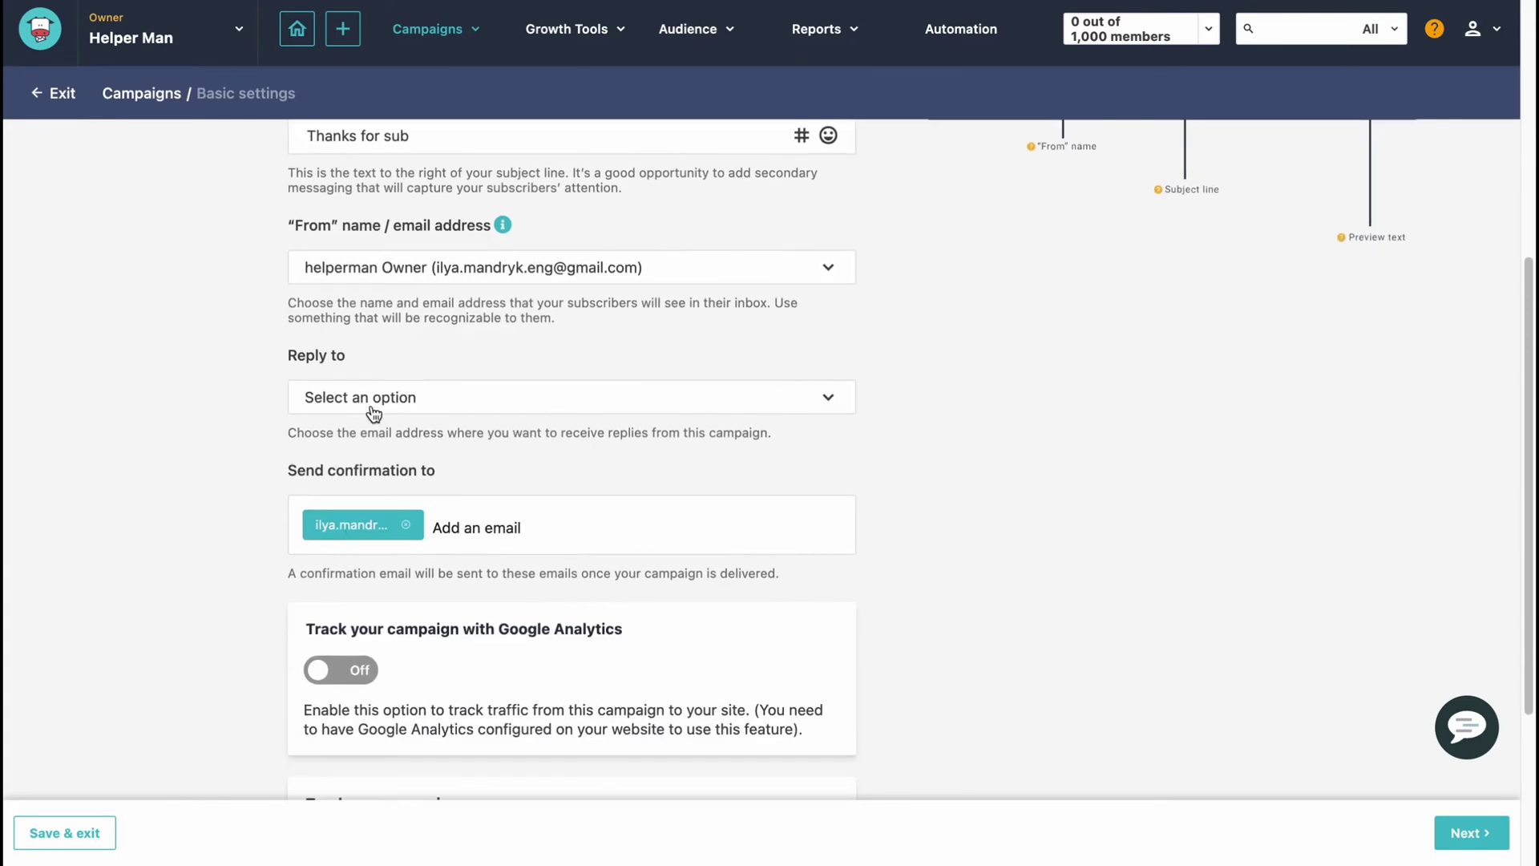
click(407, 394)
click(404, 442)
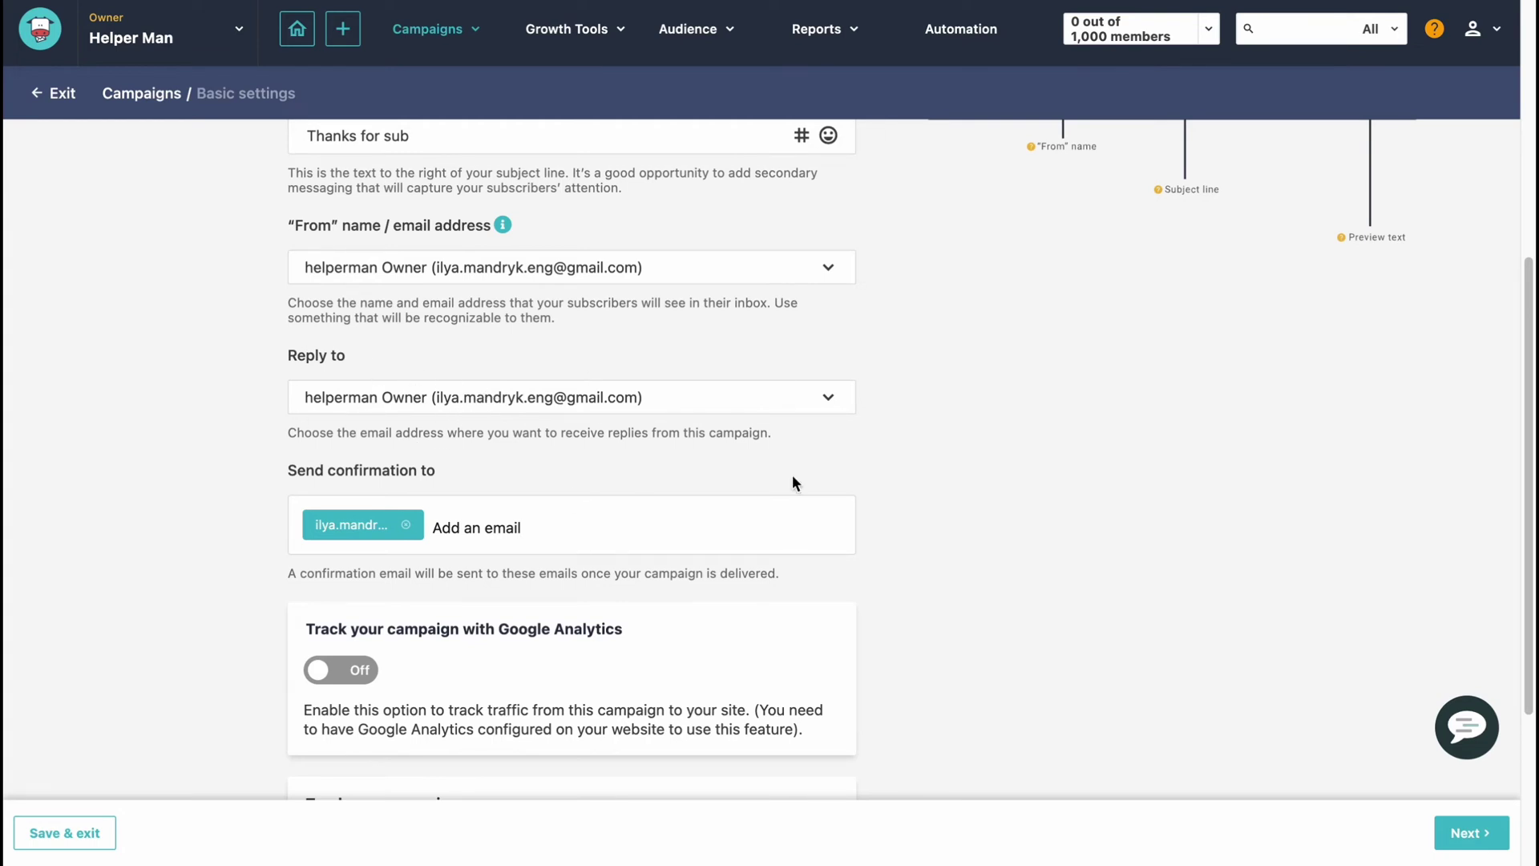
Step: Turn Google Analytics tracking on and continue to the email list step
scroll(427, 521, down, 1)
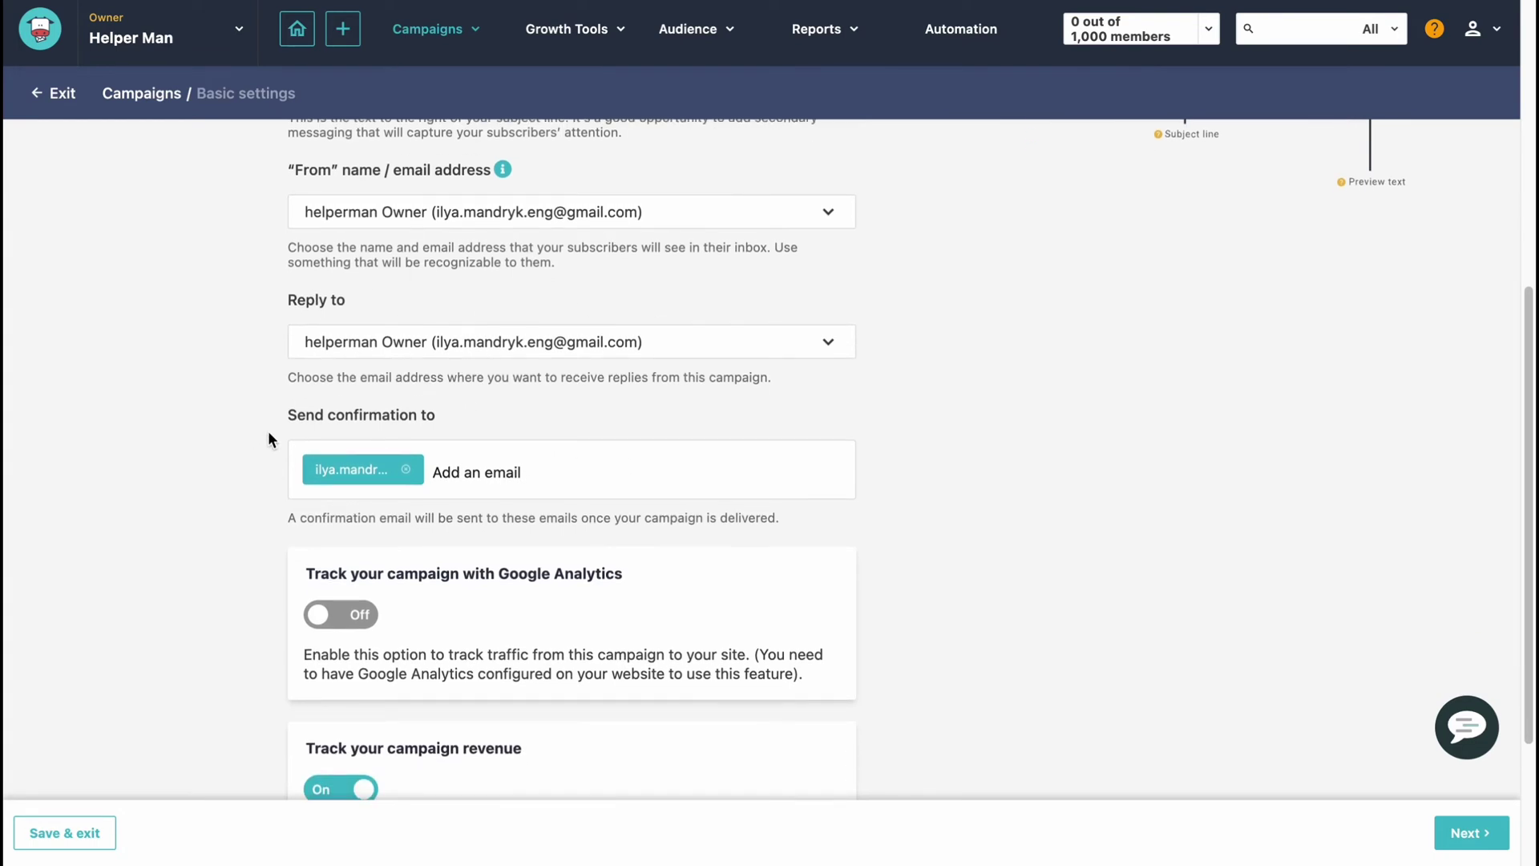
scroll(393, 521, down, 1)
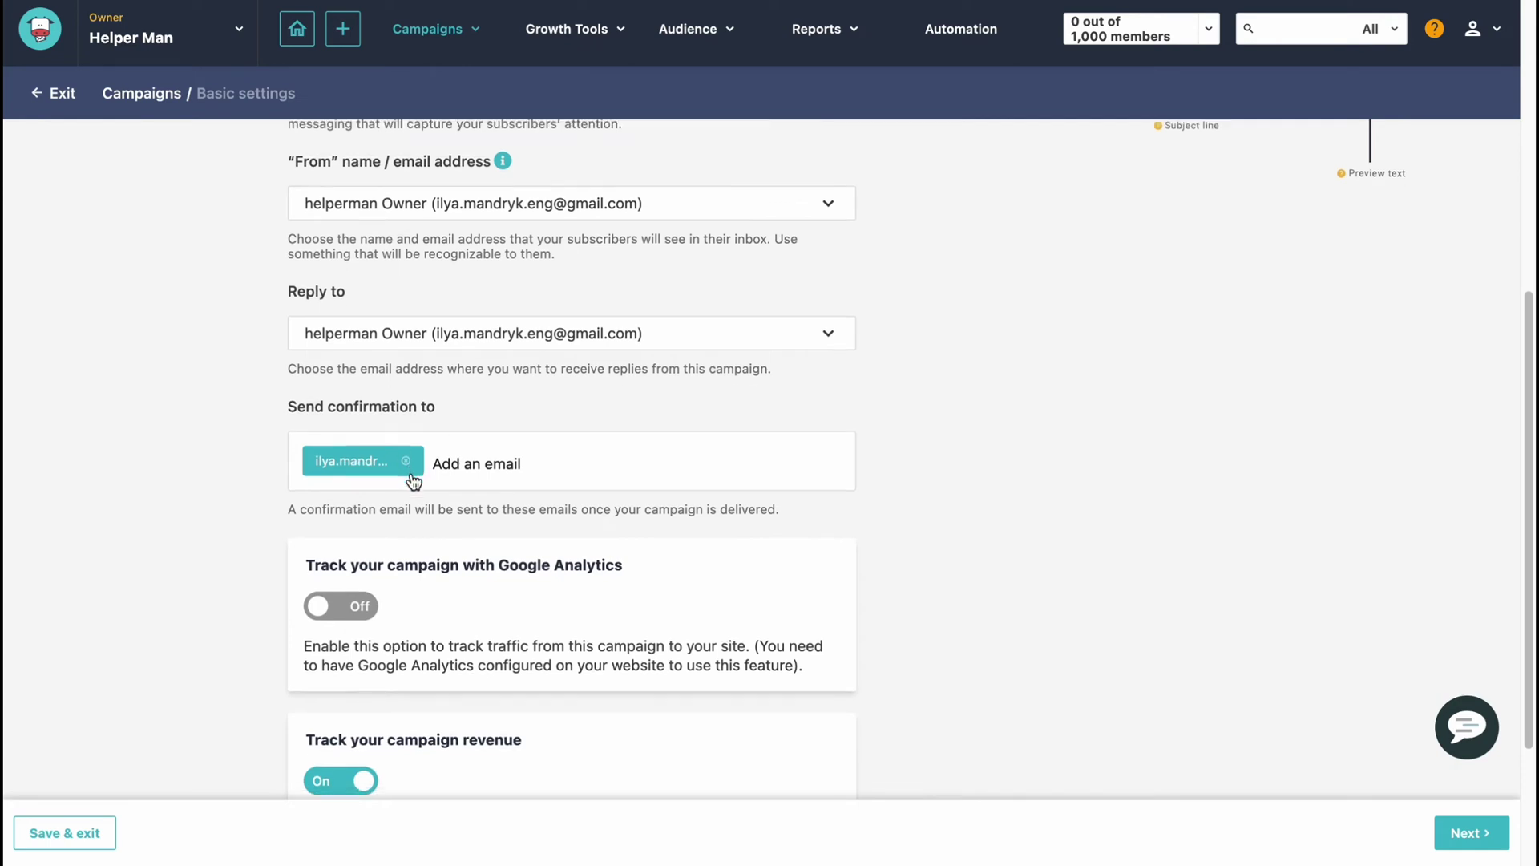
scroll(403, 580, down, 1)
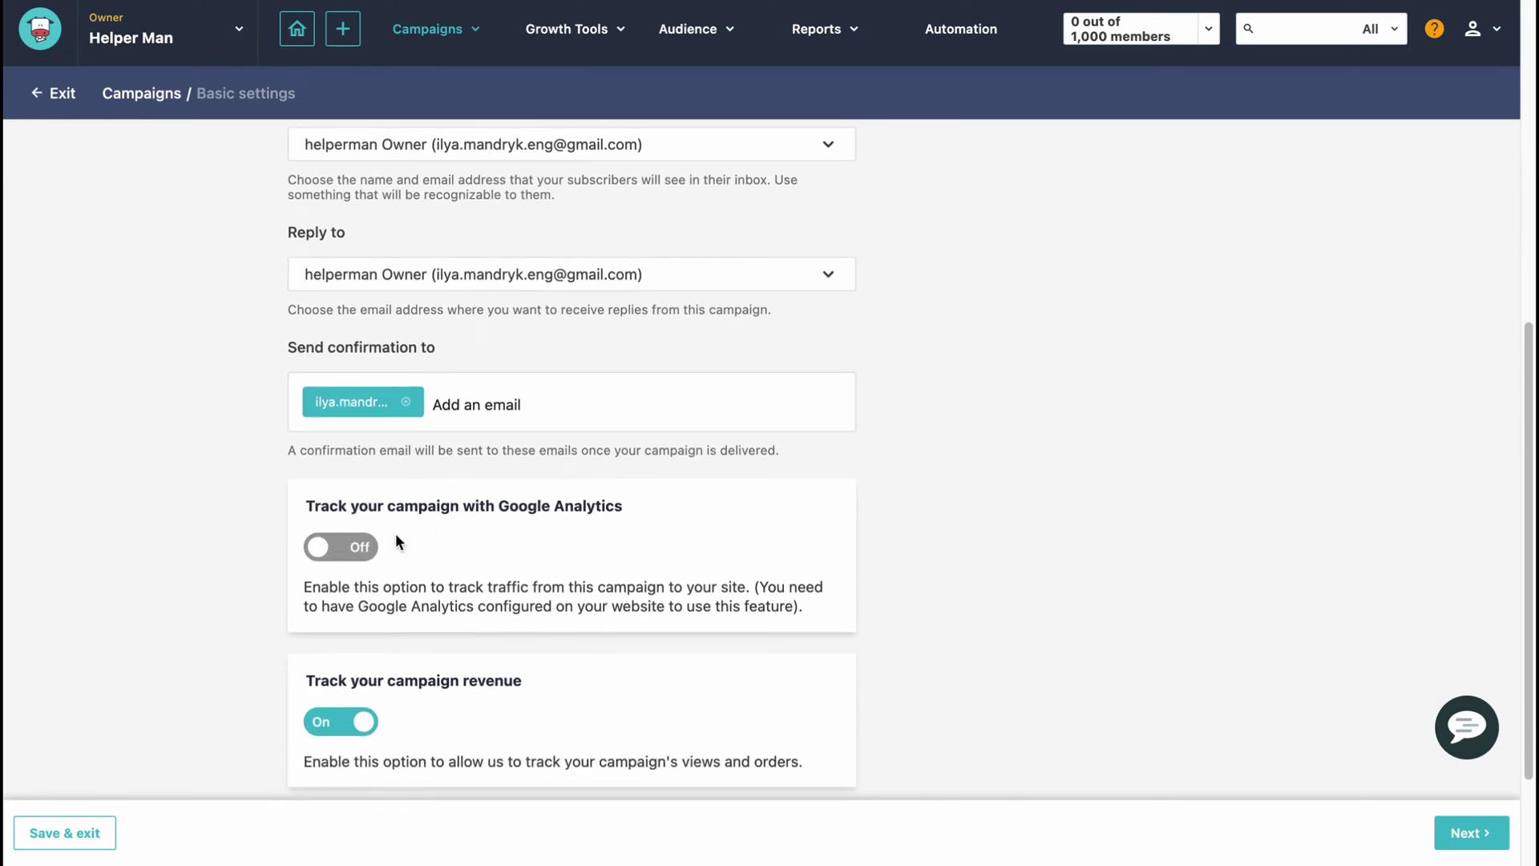
click(357, 548)
scroll(481, 590, down, 2)
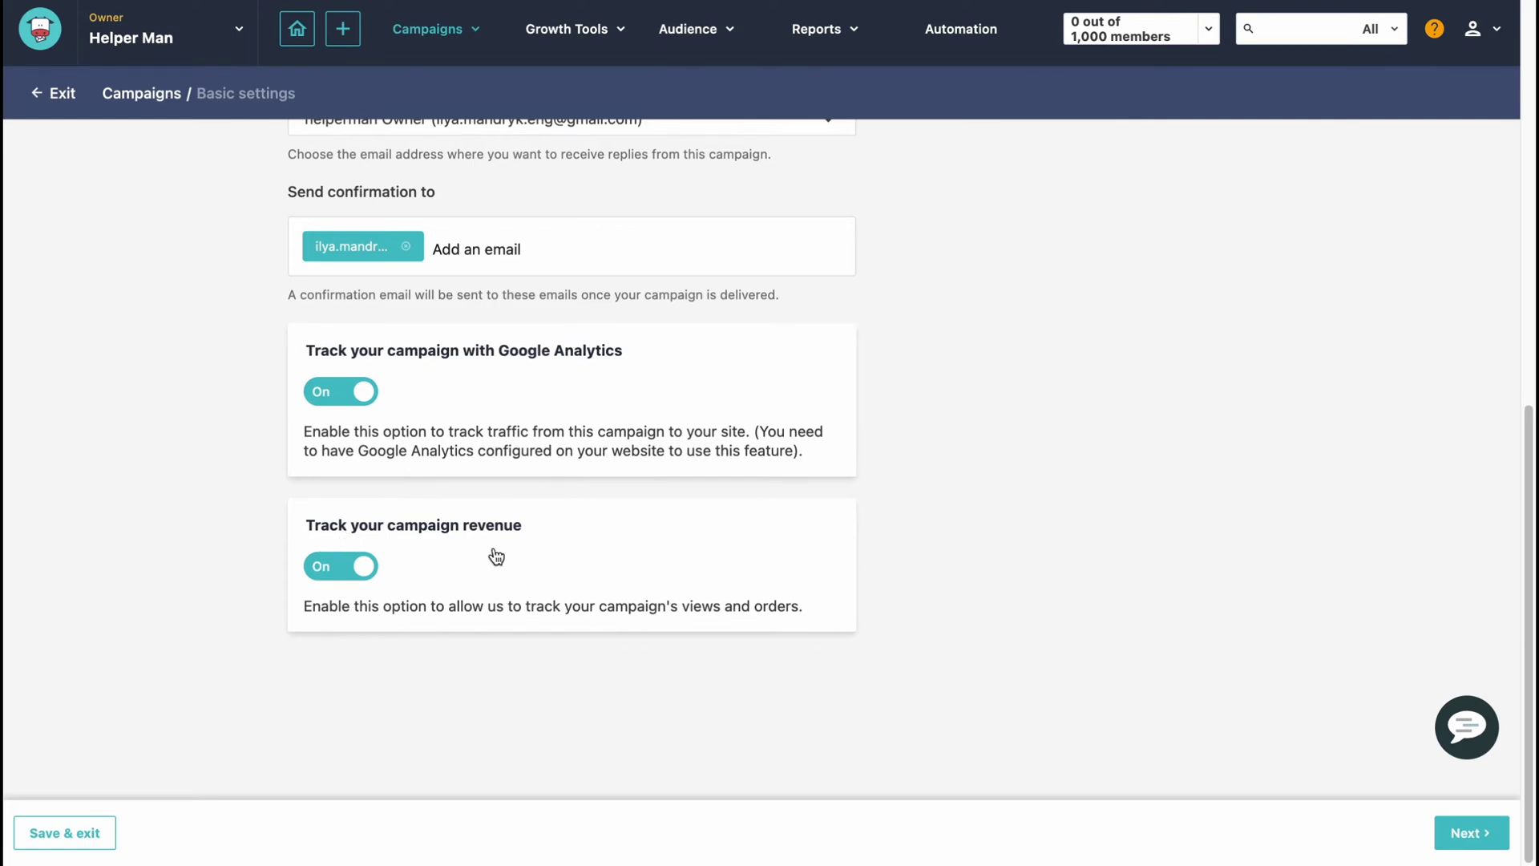
scroll(657, 573, up, 10)
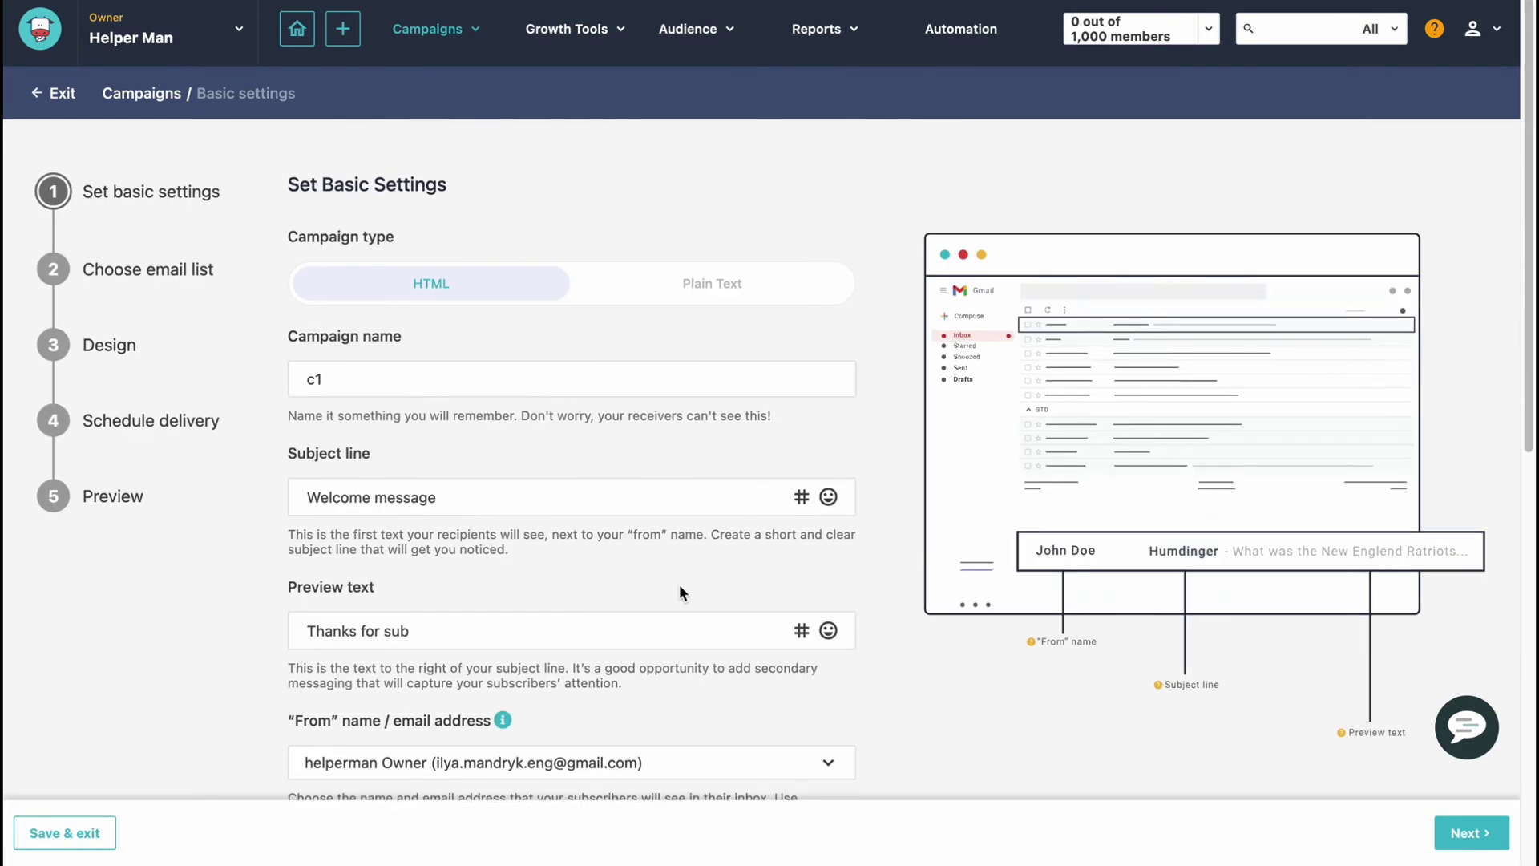
click(1472, 840)
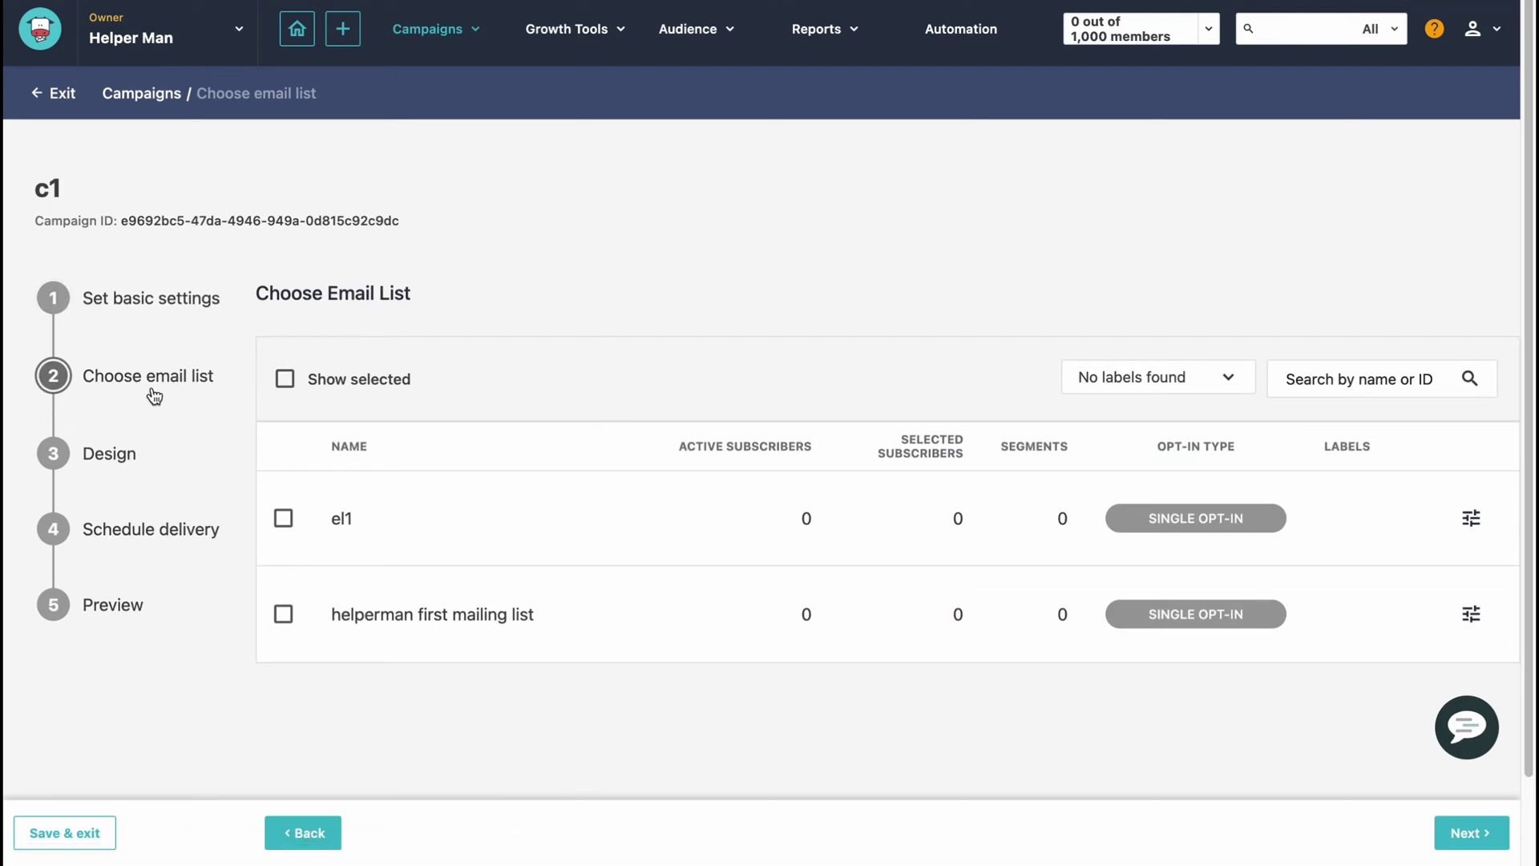
Step: Select only the 'helperman first mailing list' as recipients, leaving el1 unticked, and proceed to Design
click(321, 614)
click(285, 521)
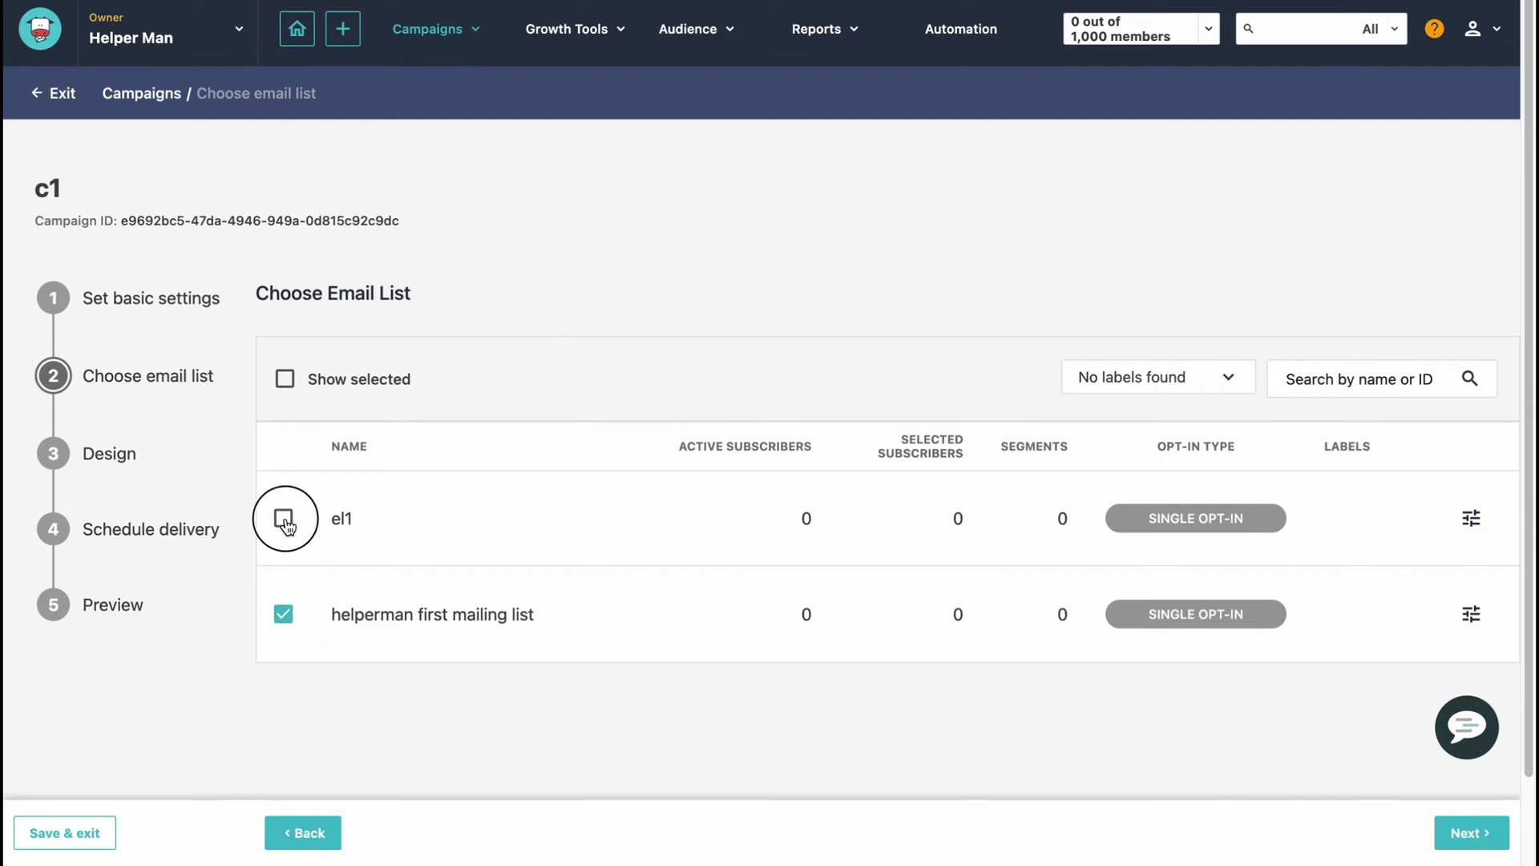
click(286, 521)
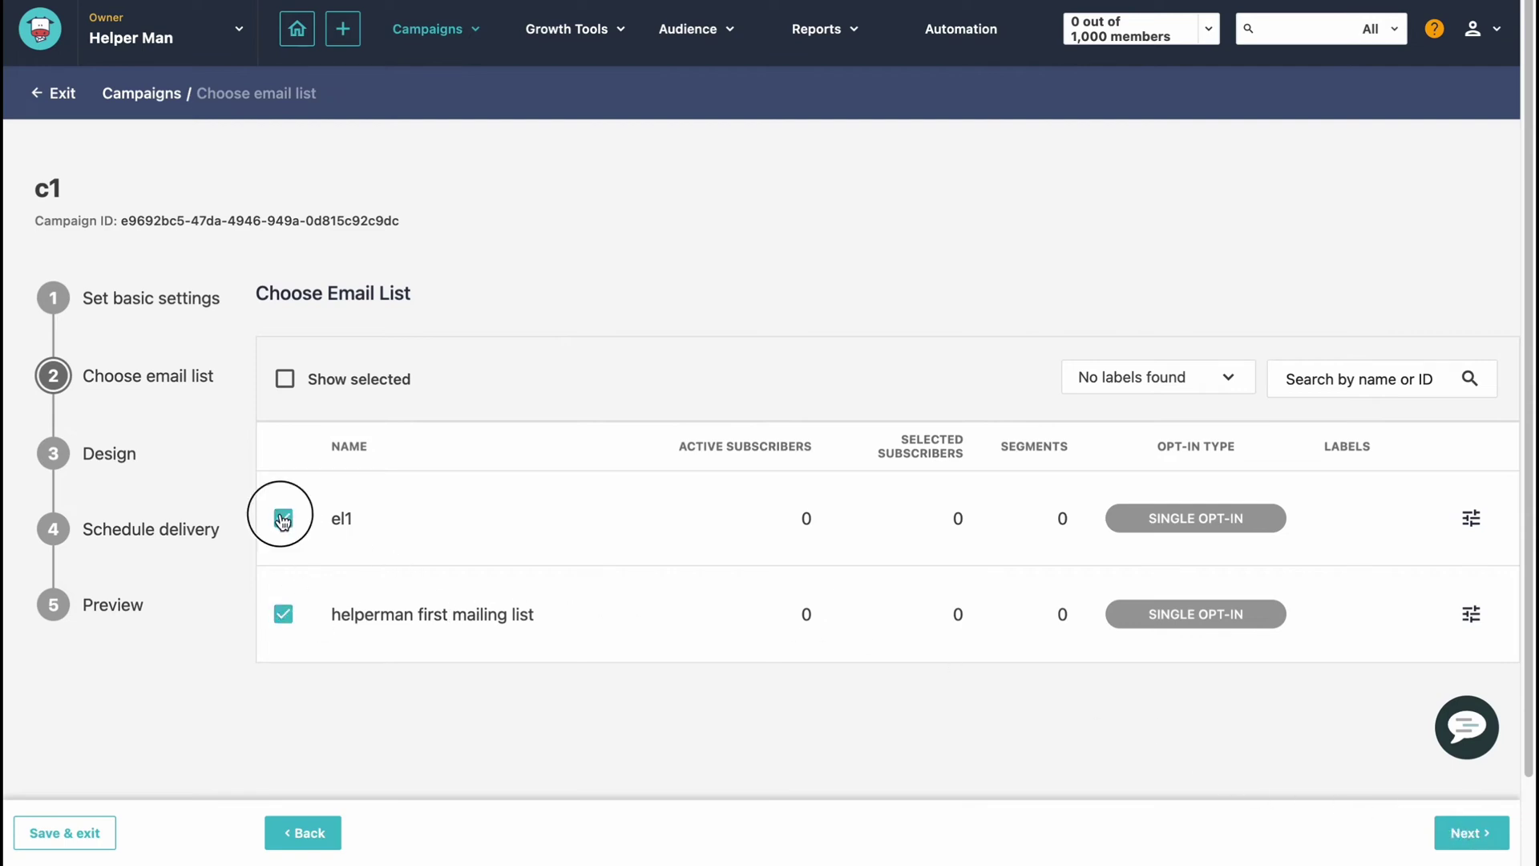
click(1460, 841)
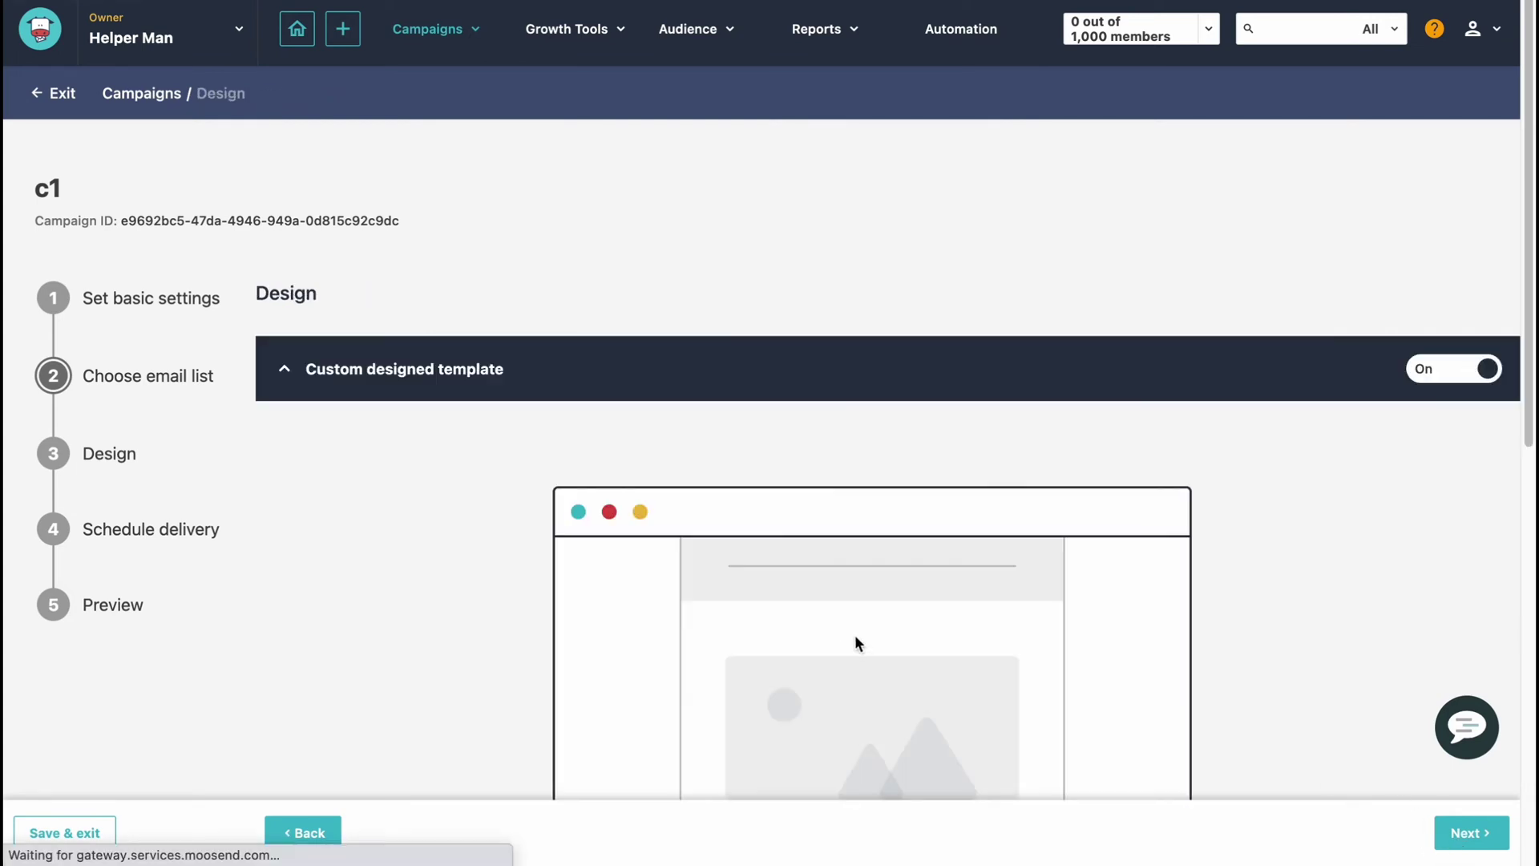
Step: Launch Start designing on the Design step to bring up the template library
scroll(739, 595, down, 5)
scroll(708, 555, up, 2)
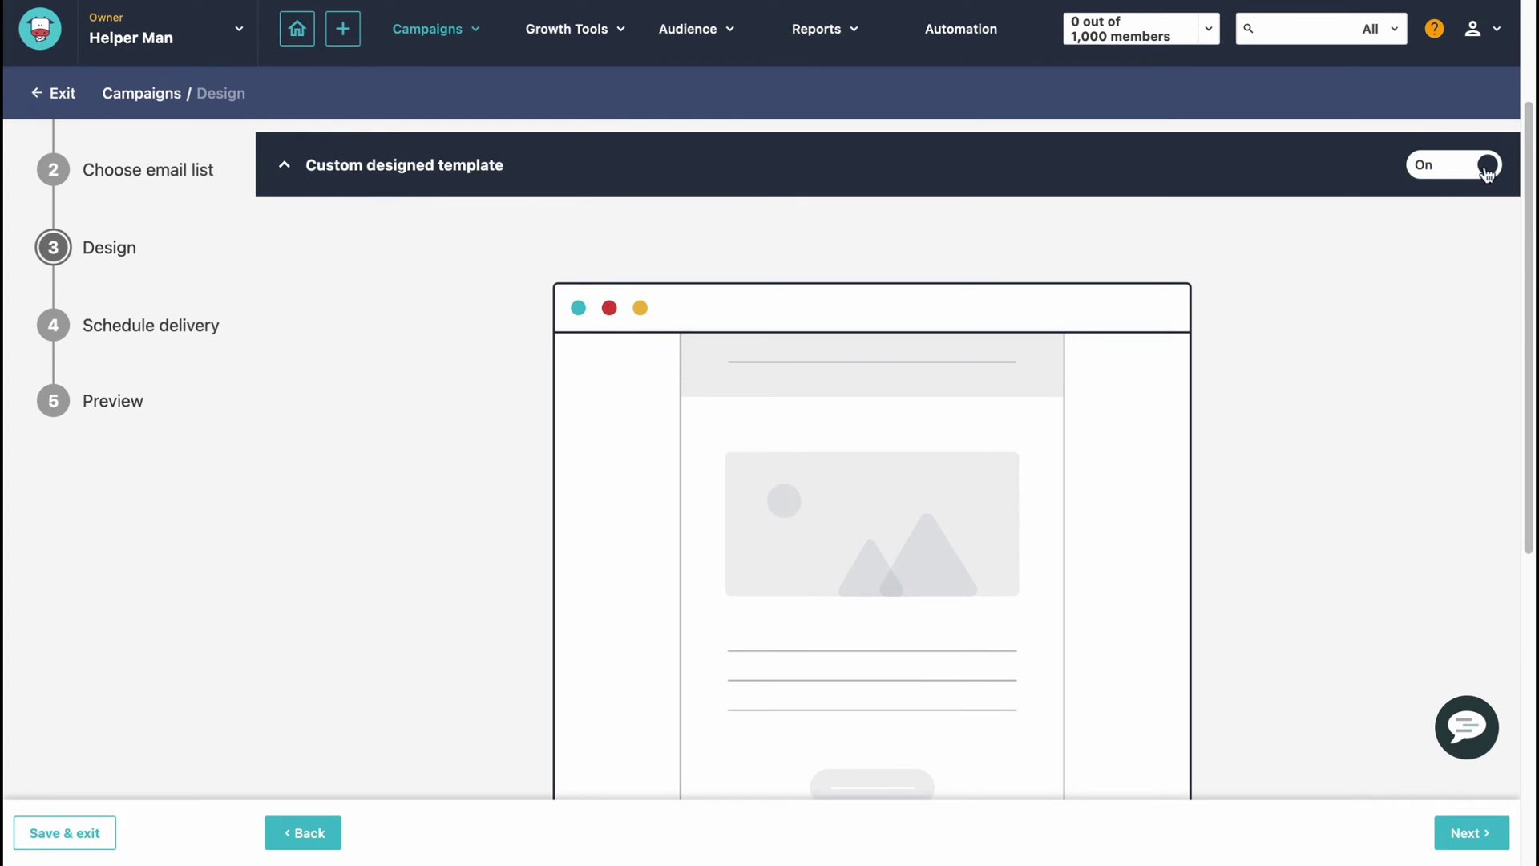
scroll(801, 406, down, 5)
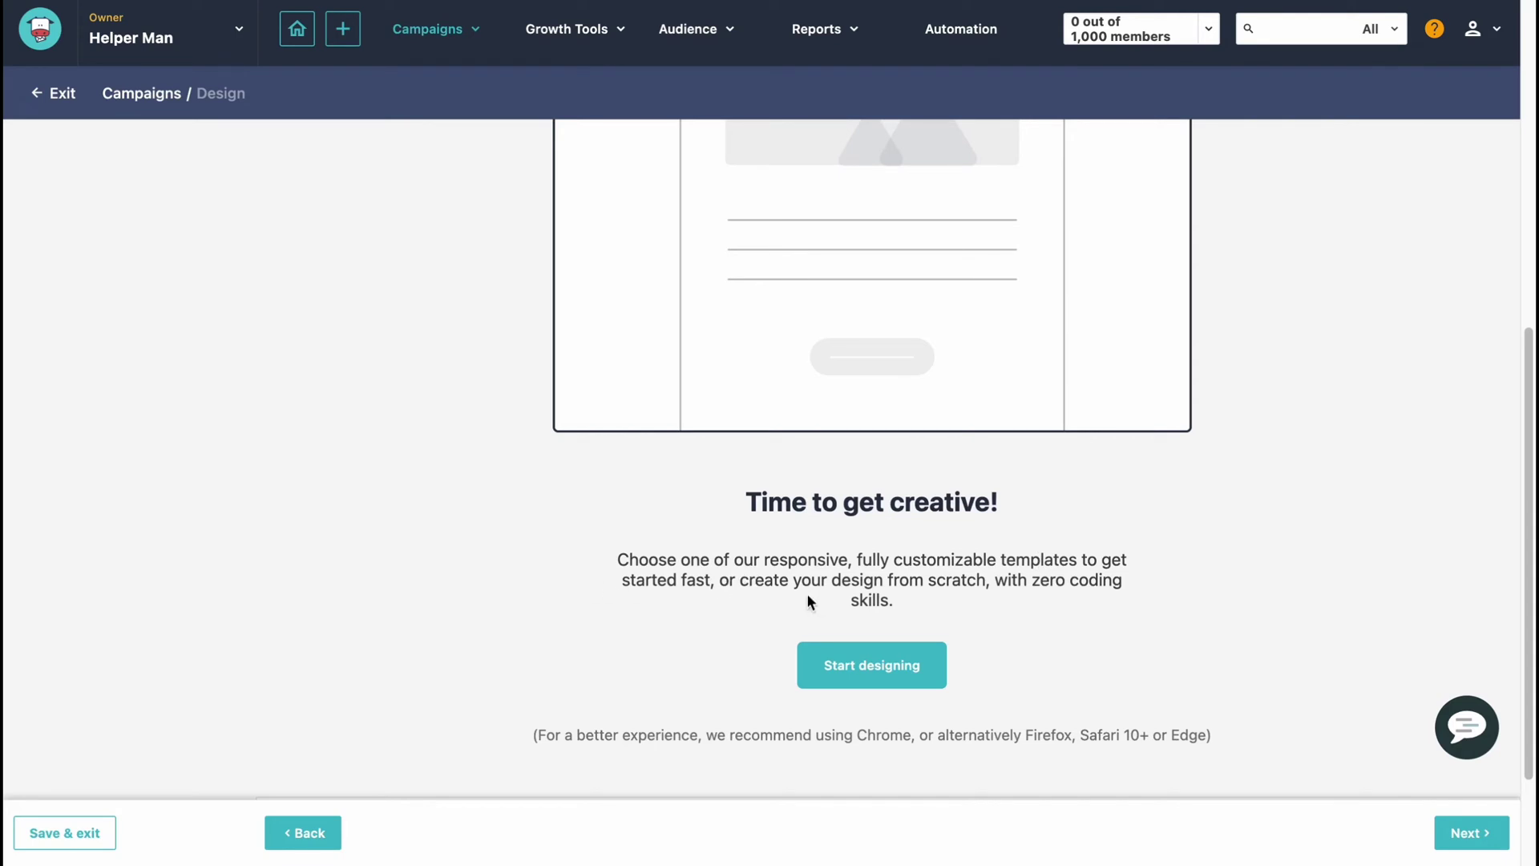
scroll(1026, 576, down, 2)
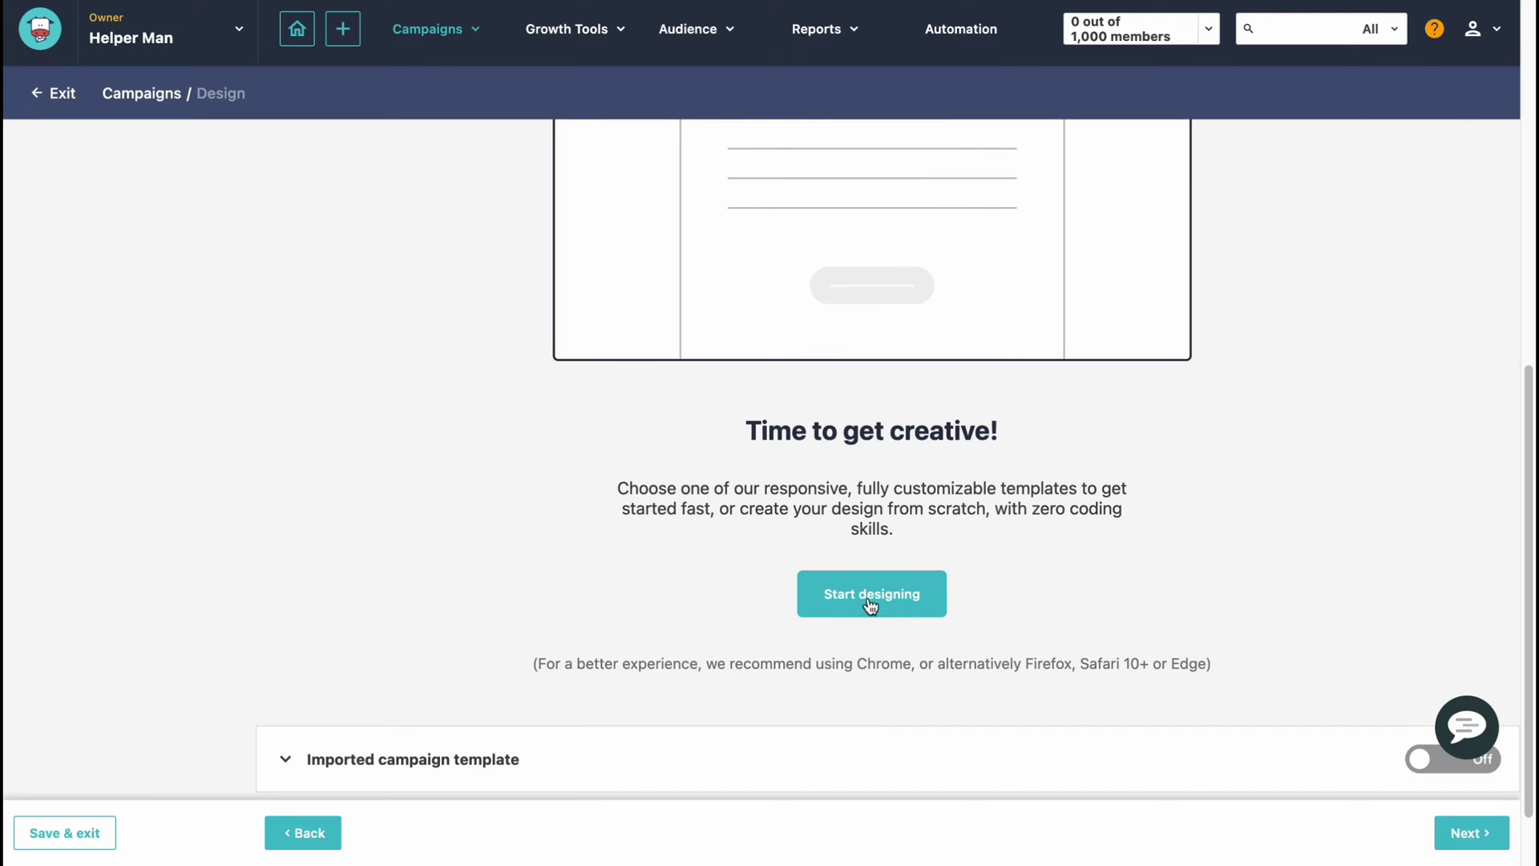
click(872, 606)
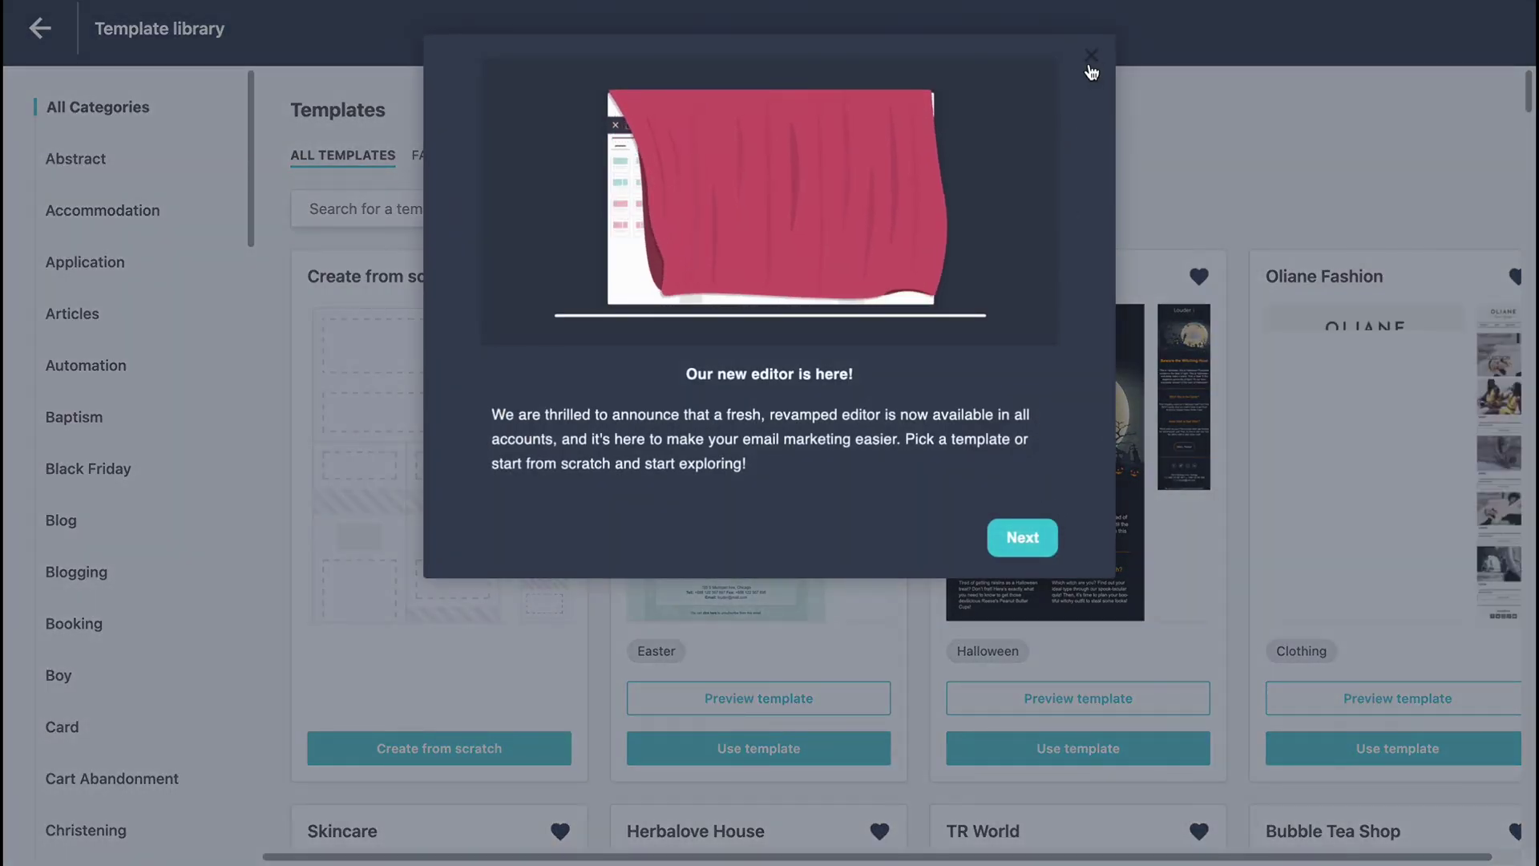
Step: Preview the Experience M template at tablet and mobile widths, then use it for the campaign email
click(1091, 56)
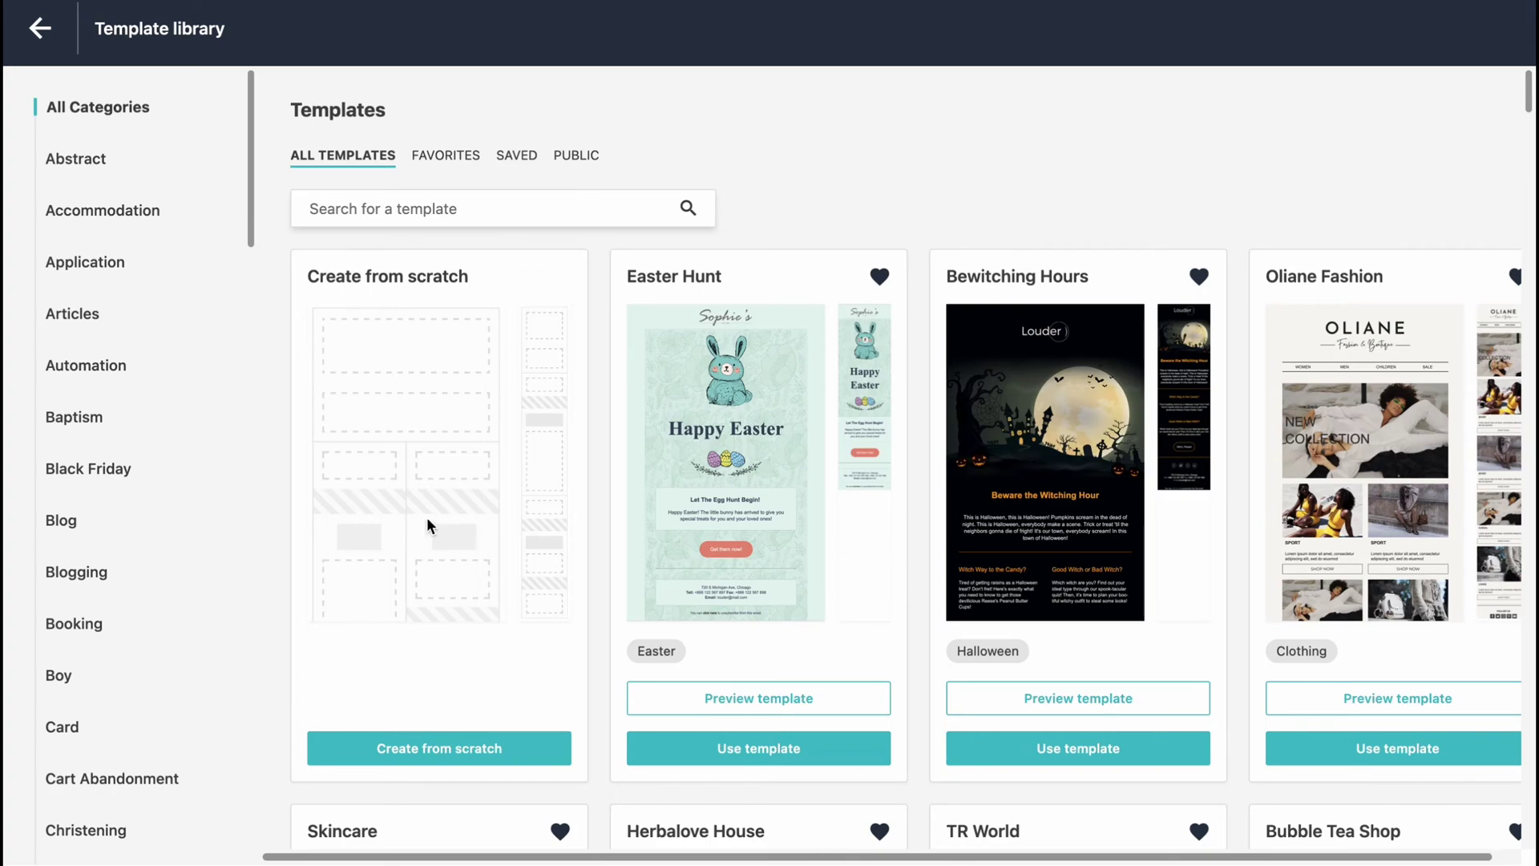
scroll(983, 521, down, 10)
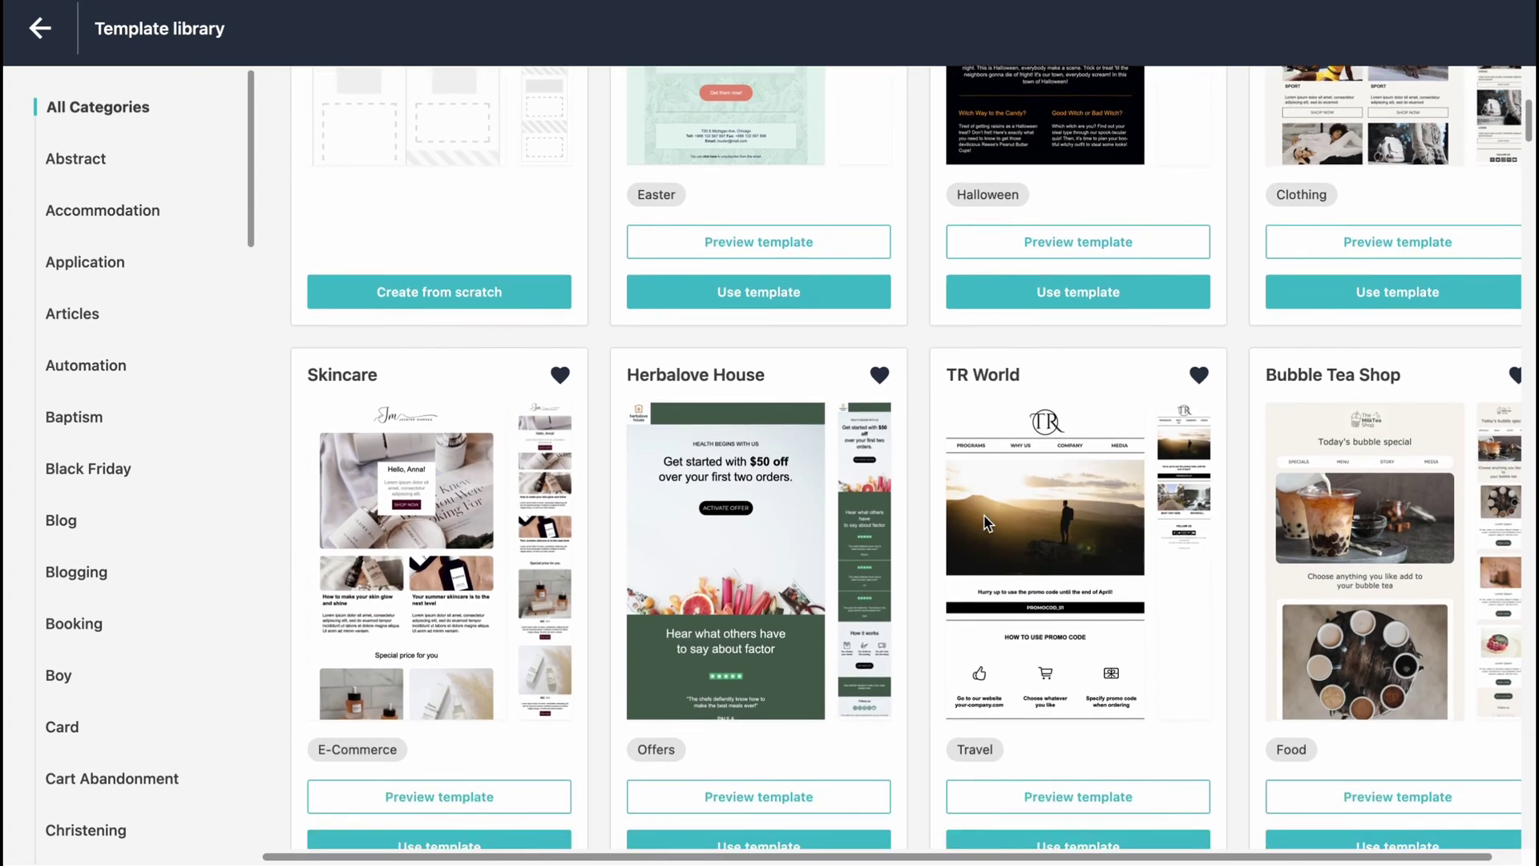
scroll(980, 521, down, 2)
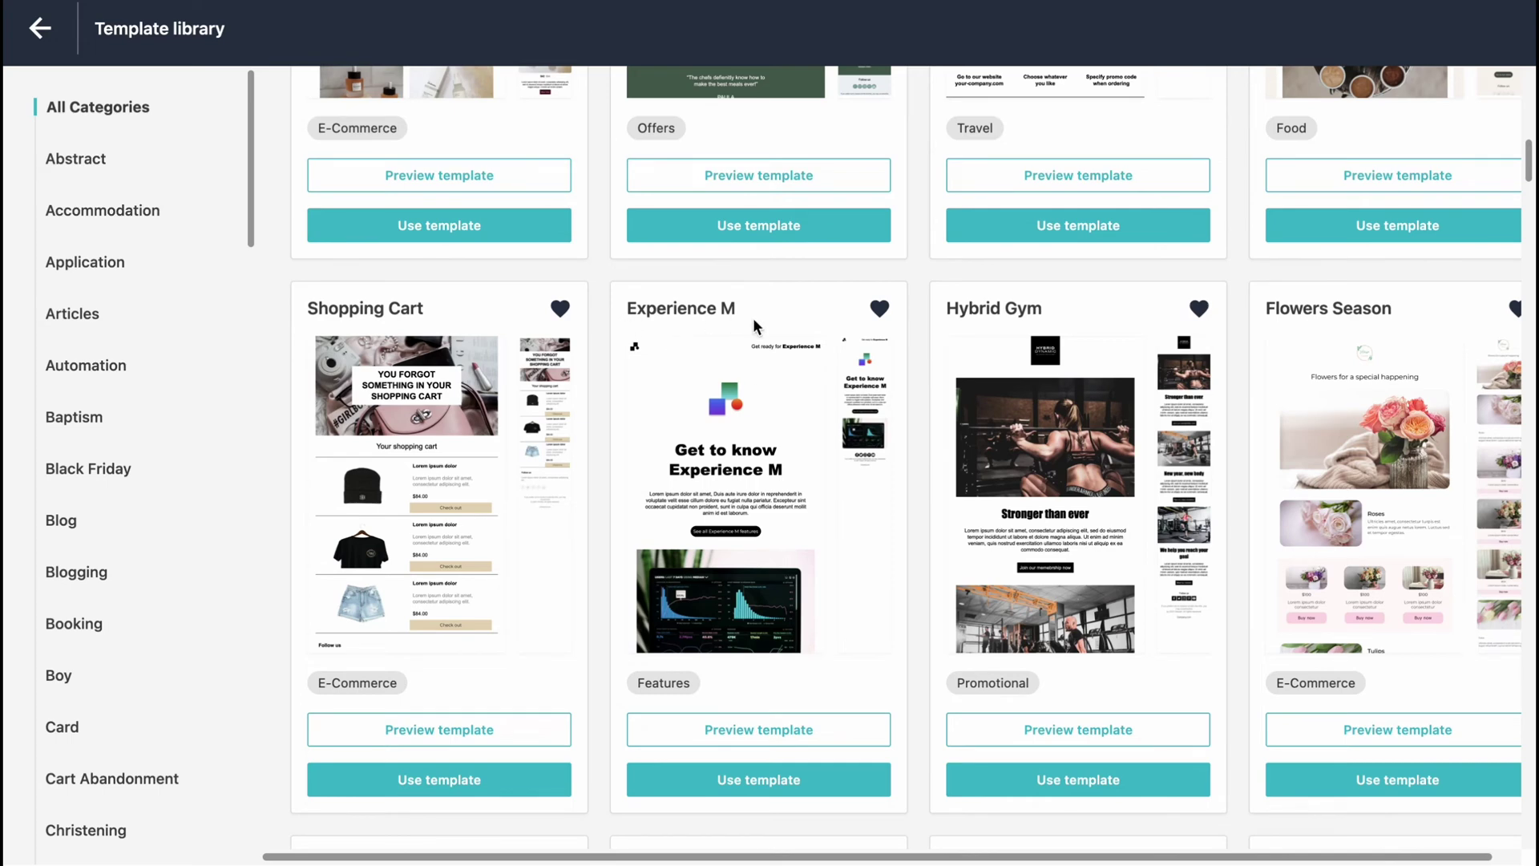
click(743, 731)
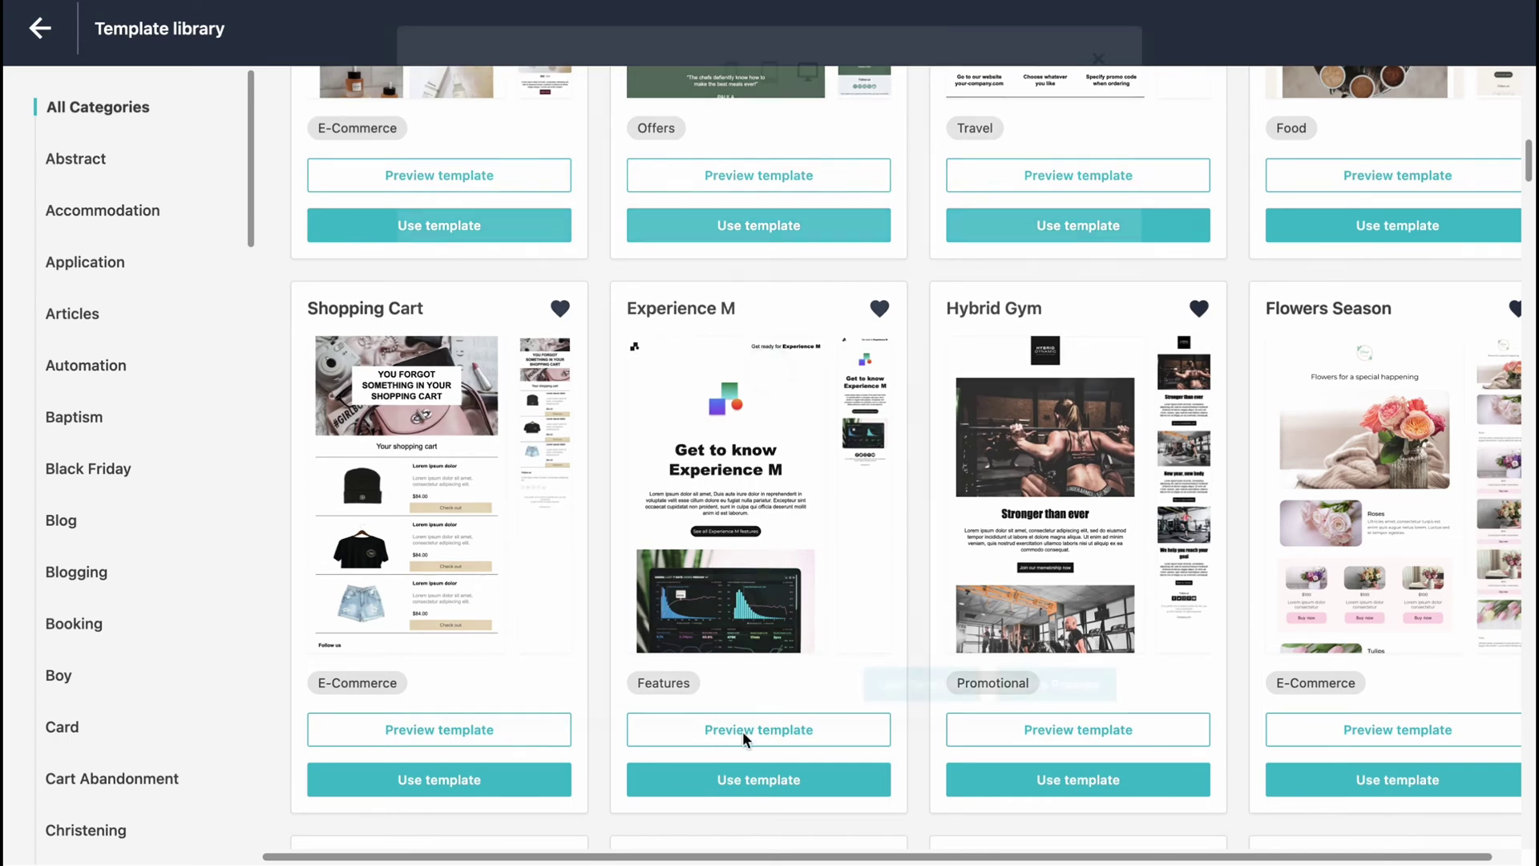
scroll(793, 492, down, 10)
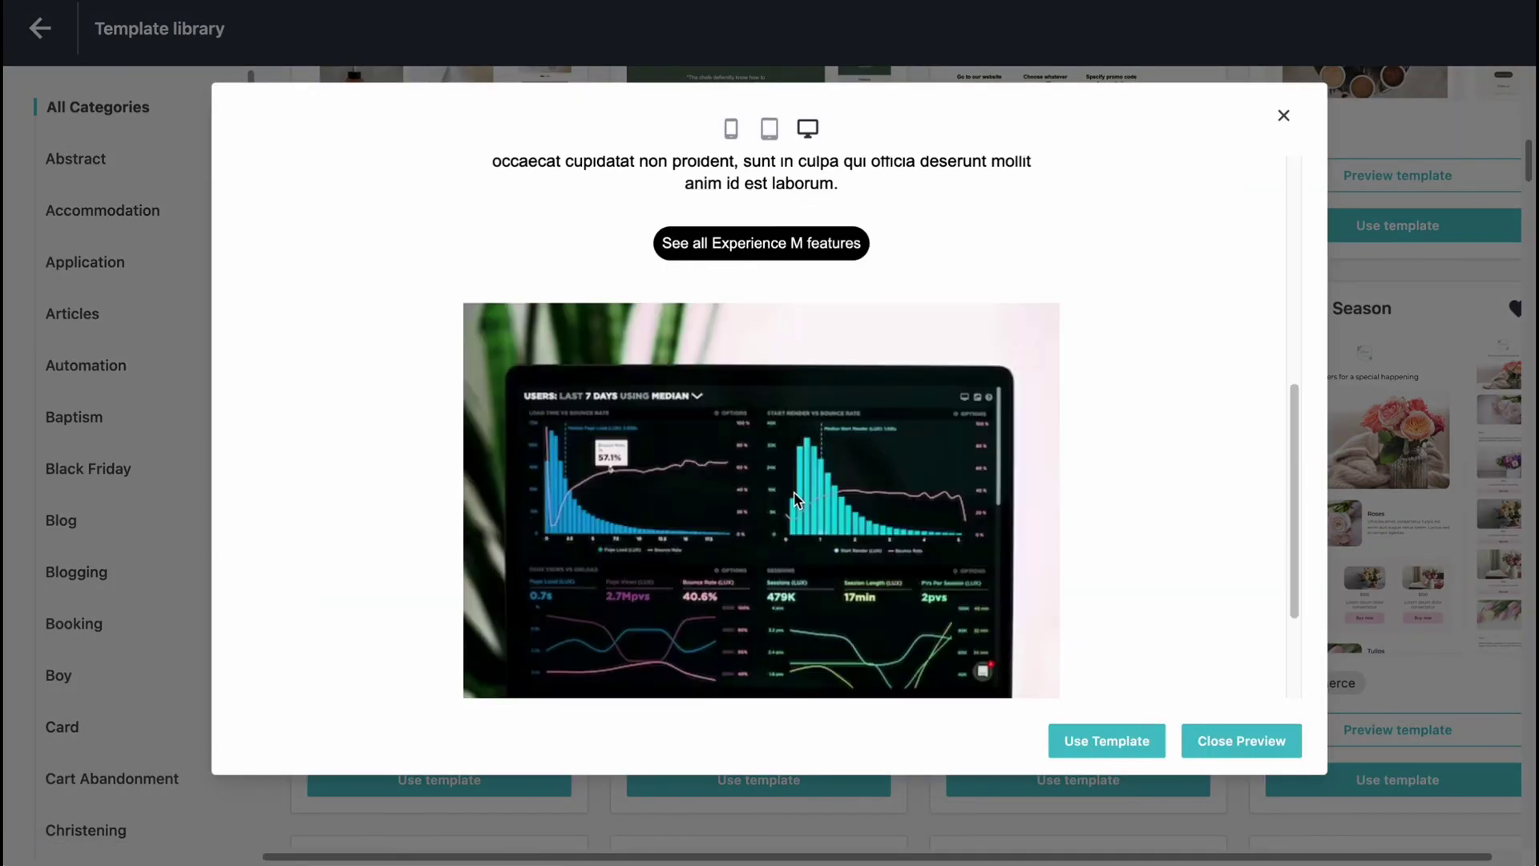
click(768, 131)
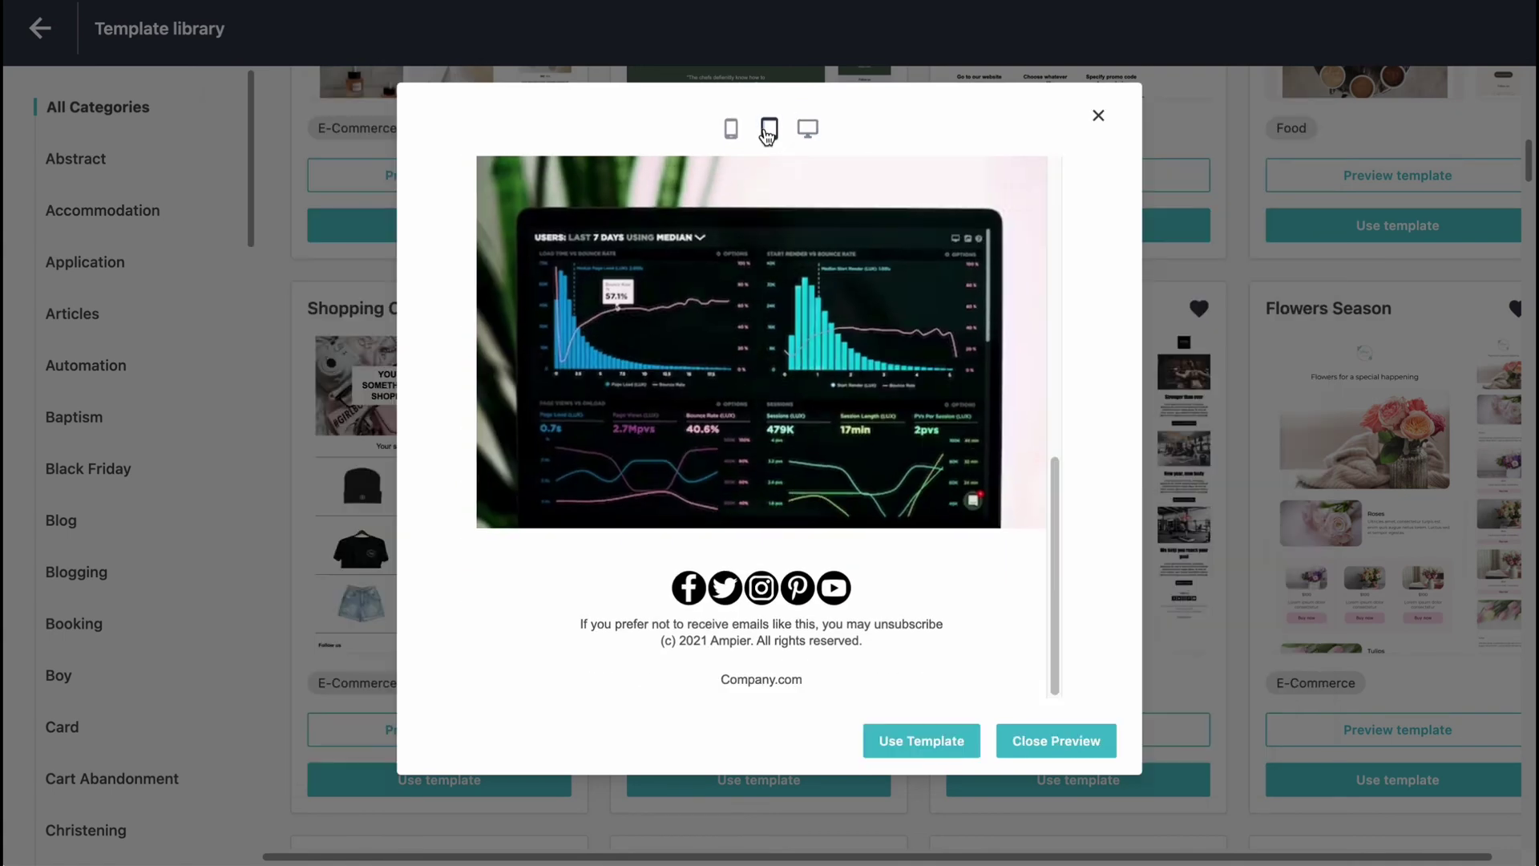
click(729, 130)
scroll(661, 444, up, 10)
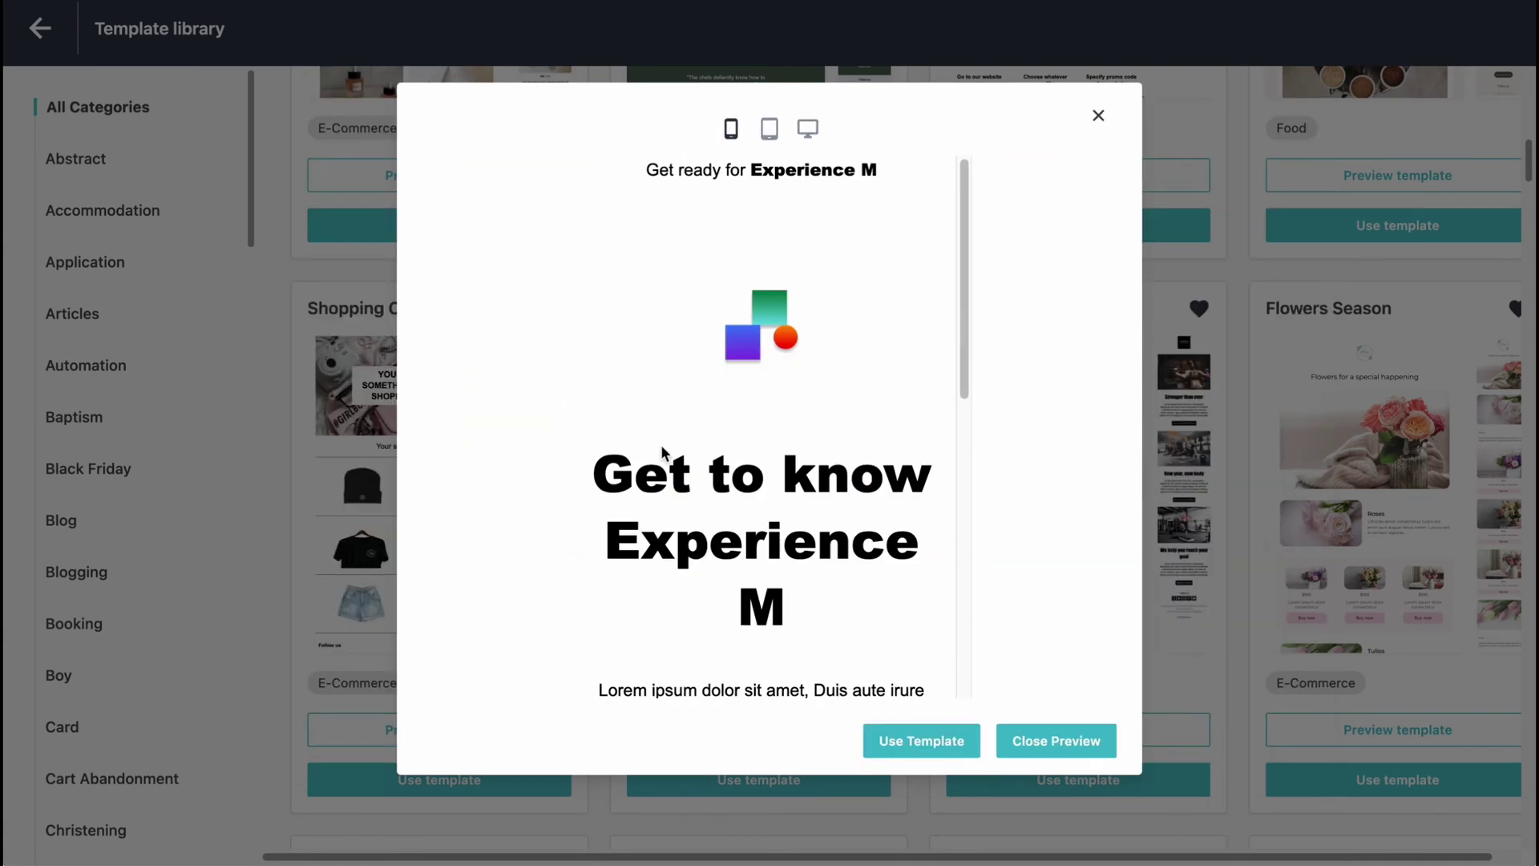
scroll(662, 444, down, 10)
click(946, 745)
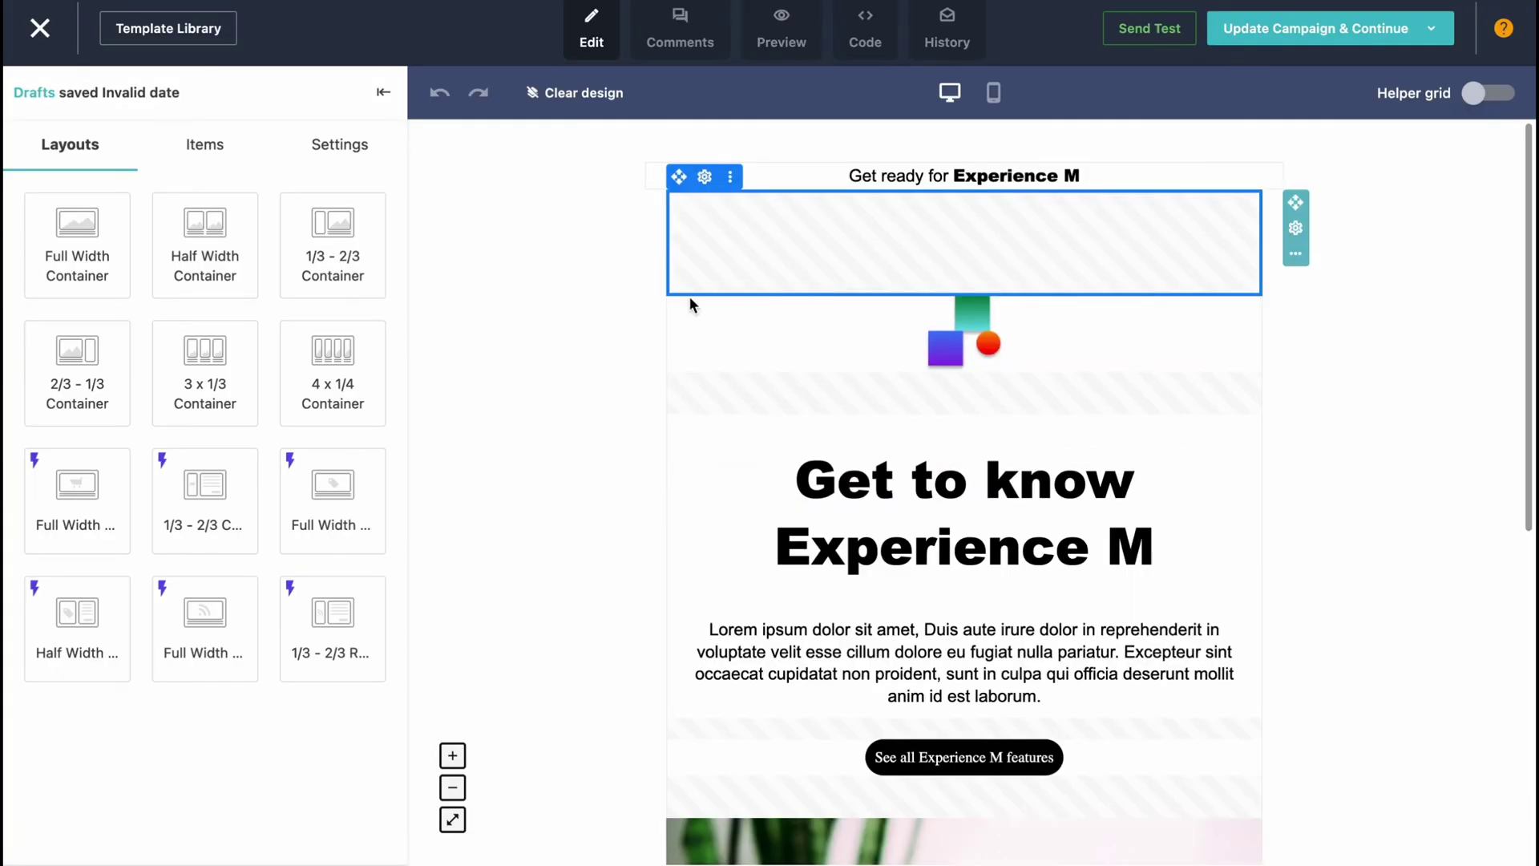
Step: Add a Text block above the logo image, then delete it again
click(938, 395)
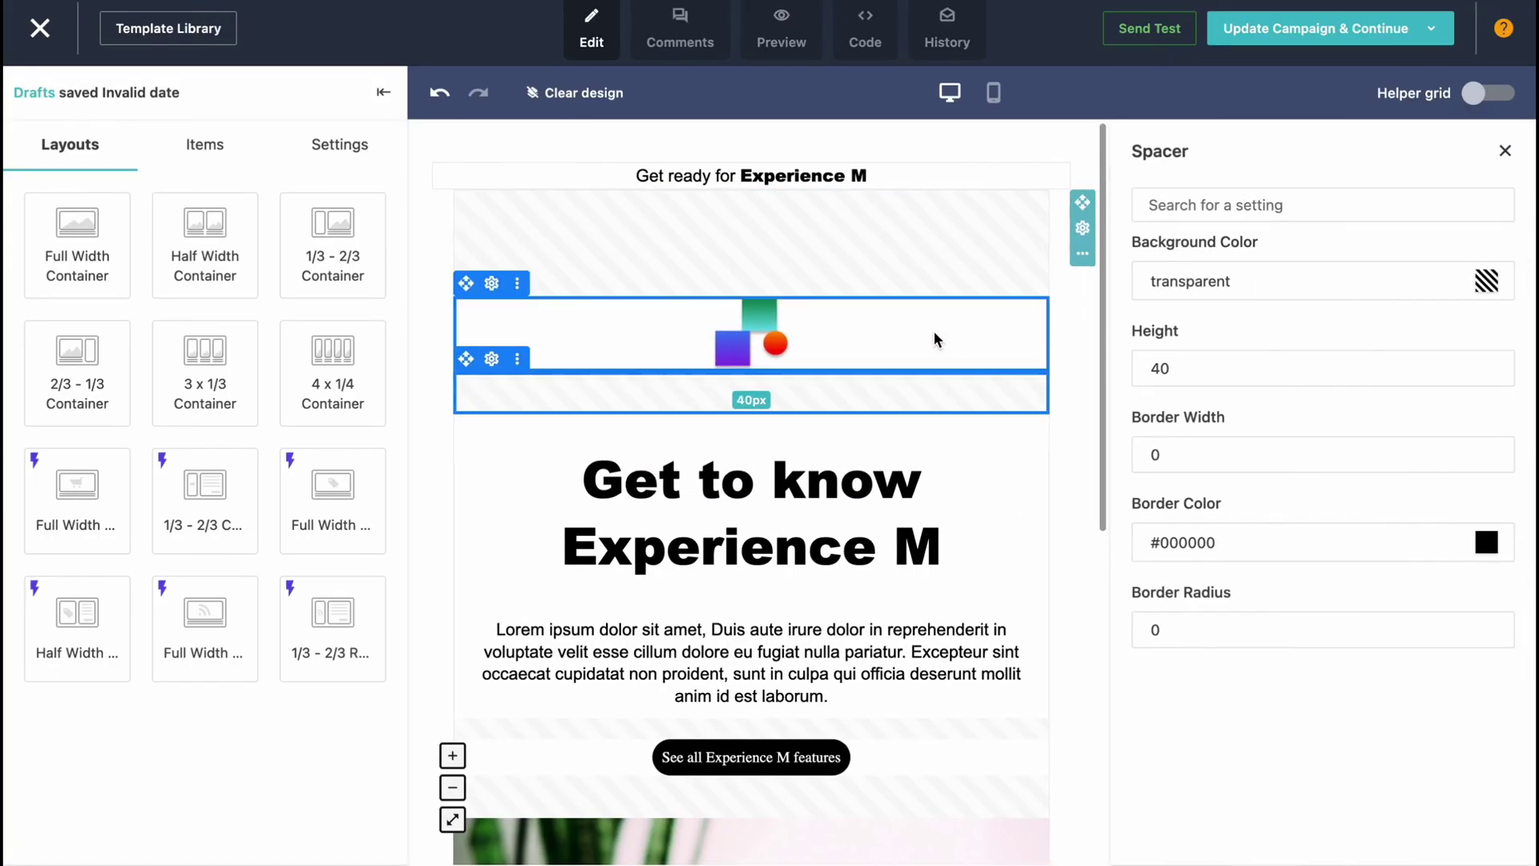
click(777, 345)
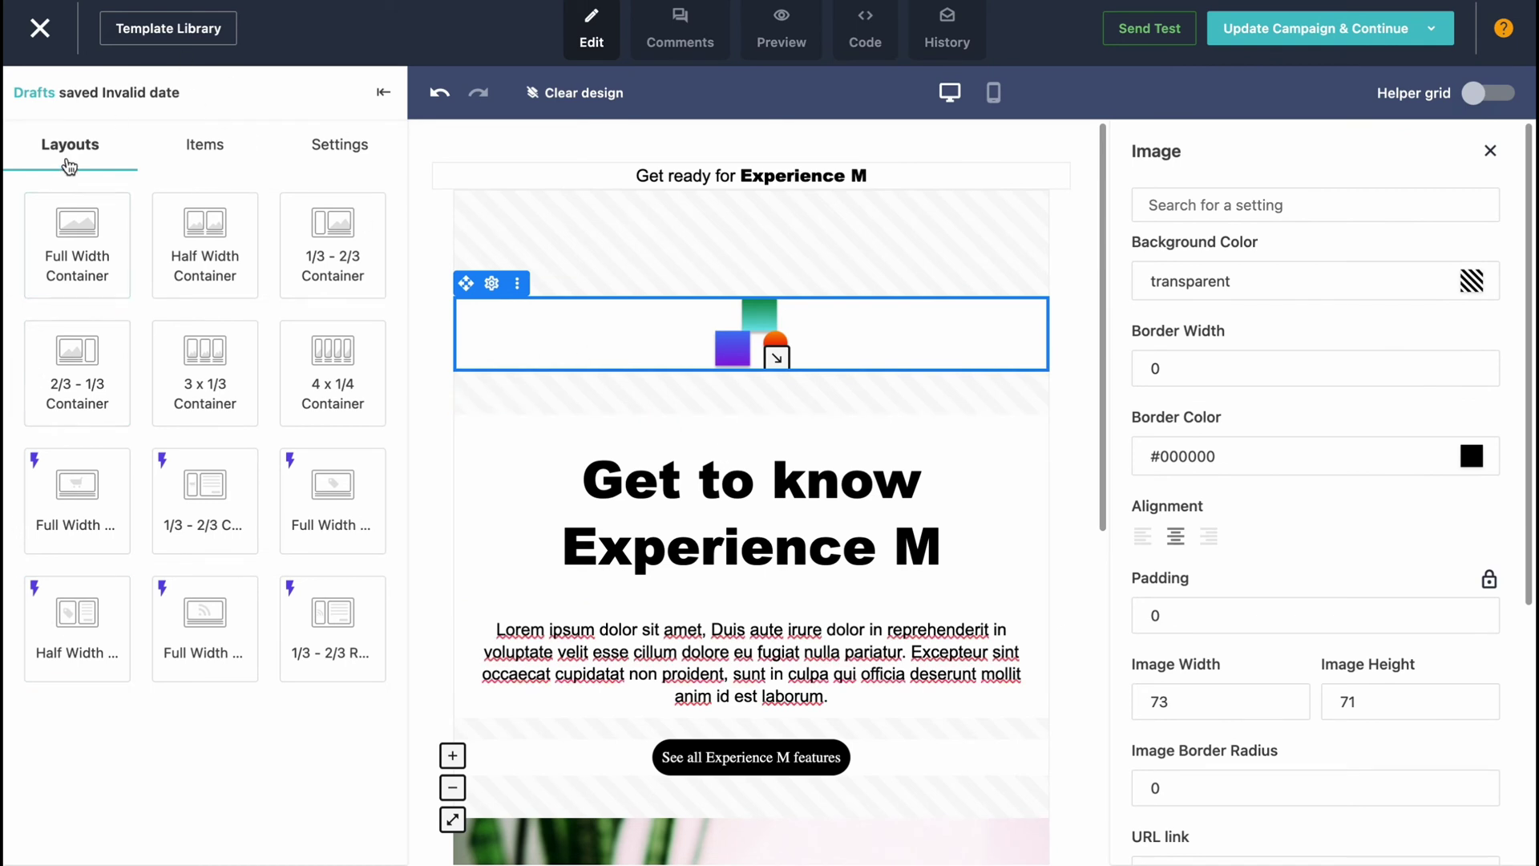
click(205, 161)
click(336, 147)
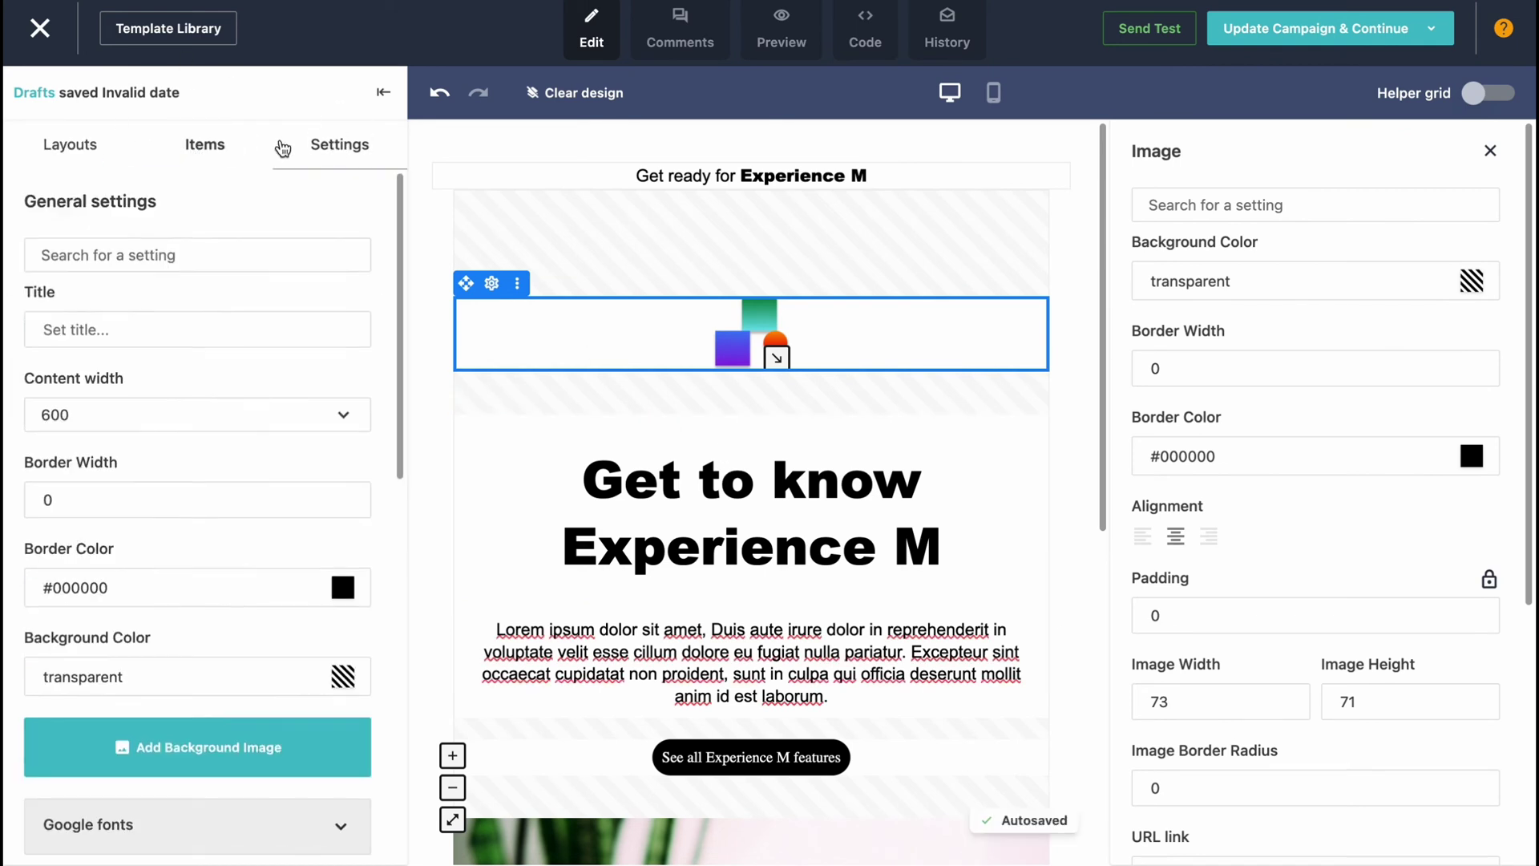
click(200, 149)
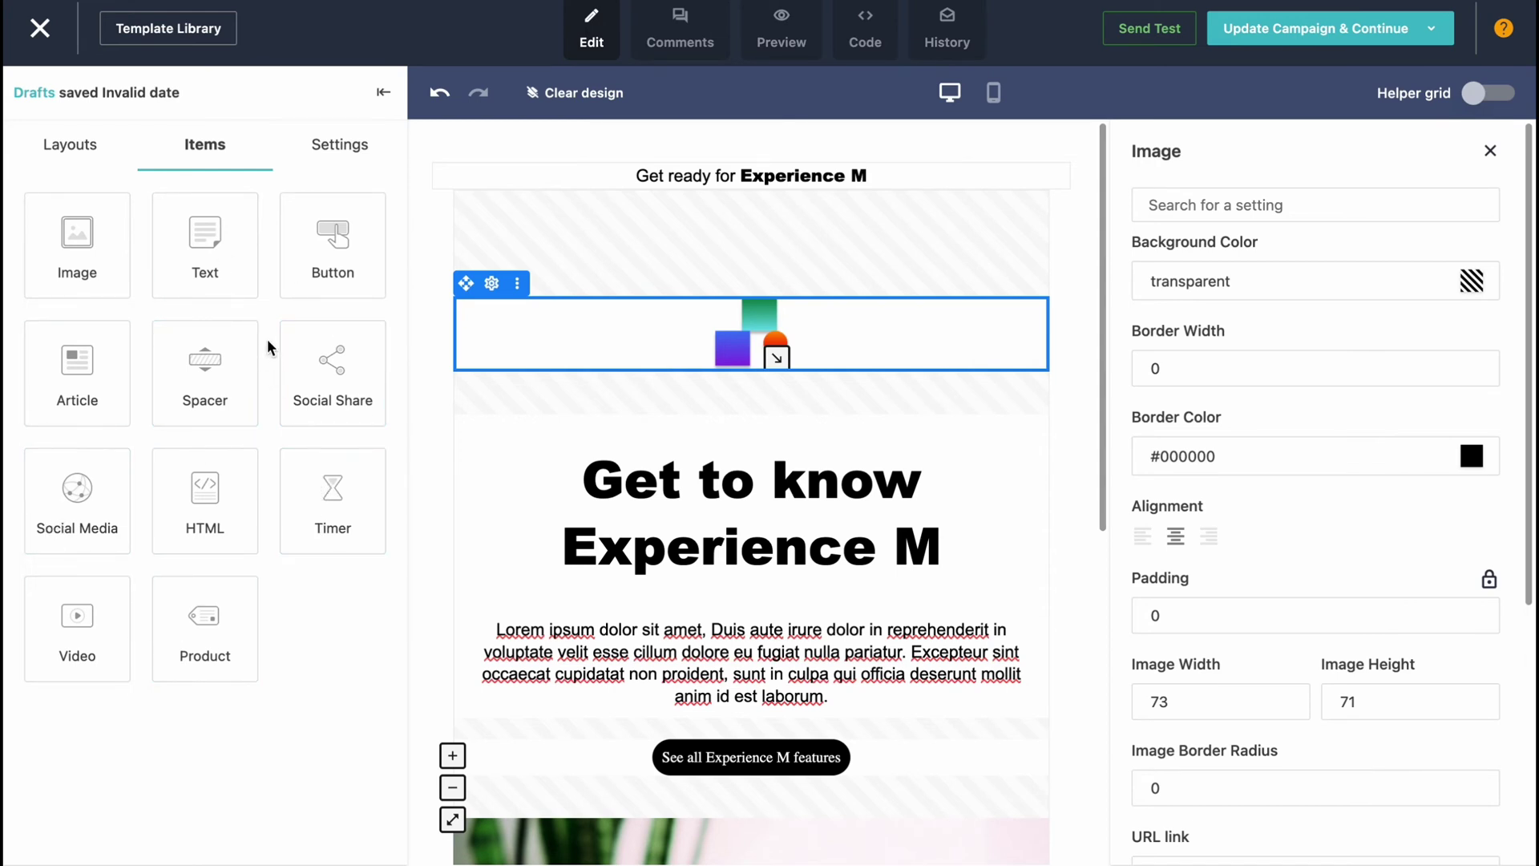
drag(180, 247, 705, 335)
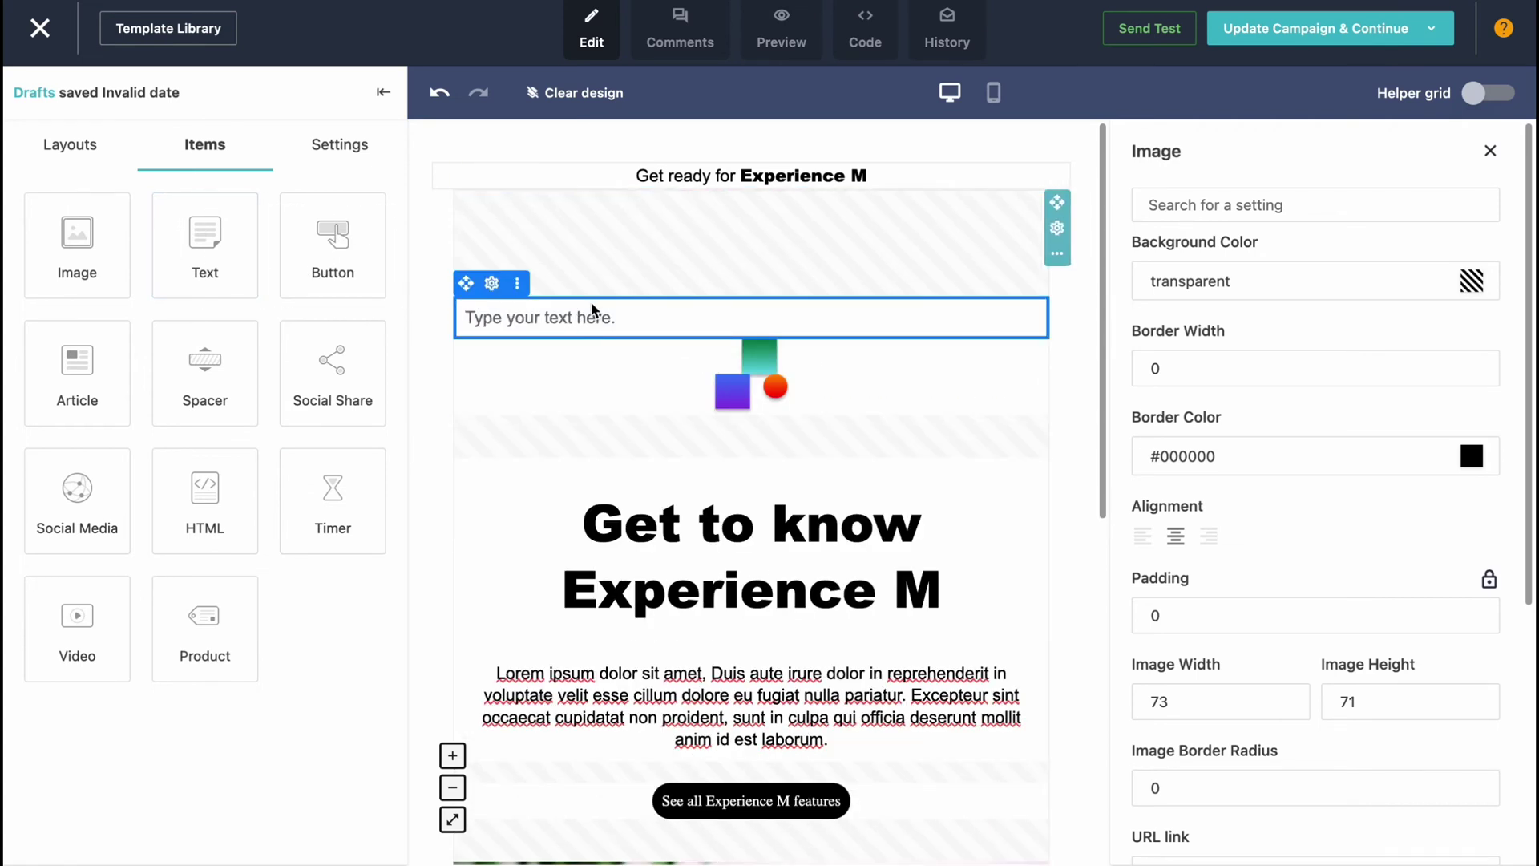
click(517, 283)
click(543, 285)
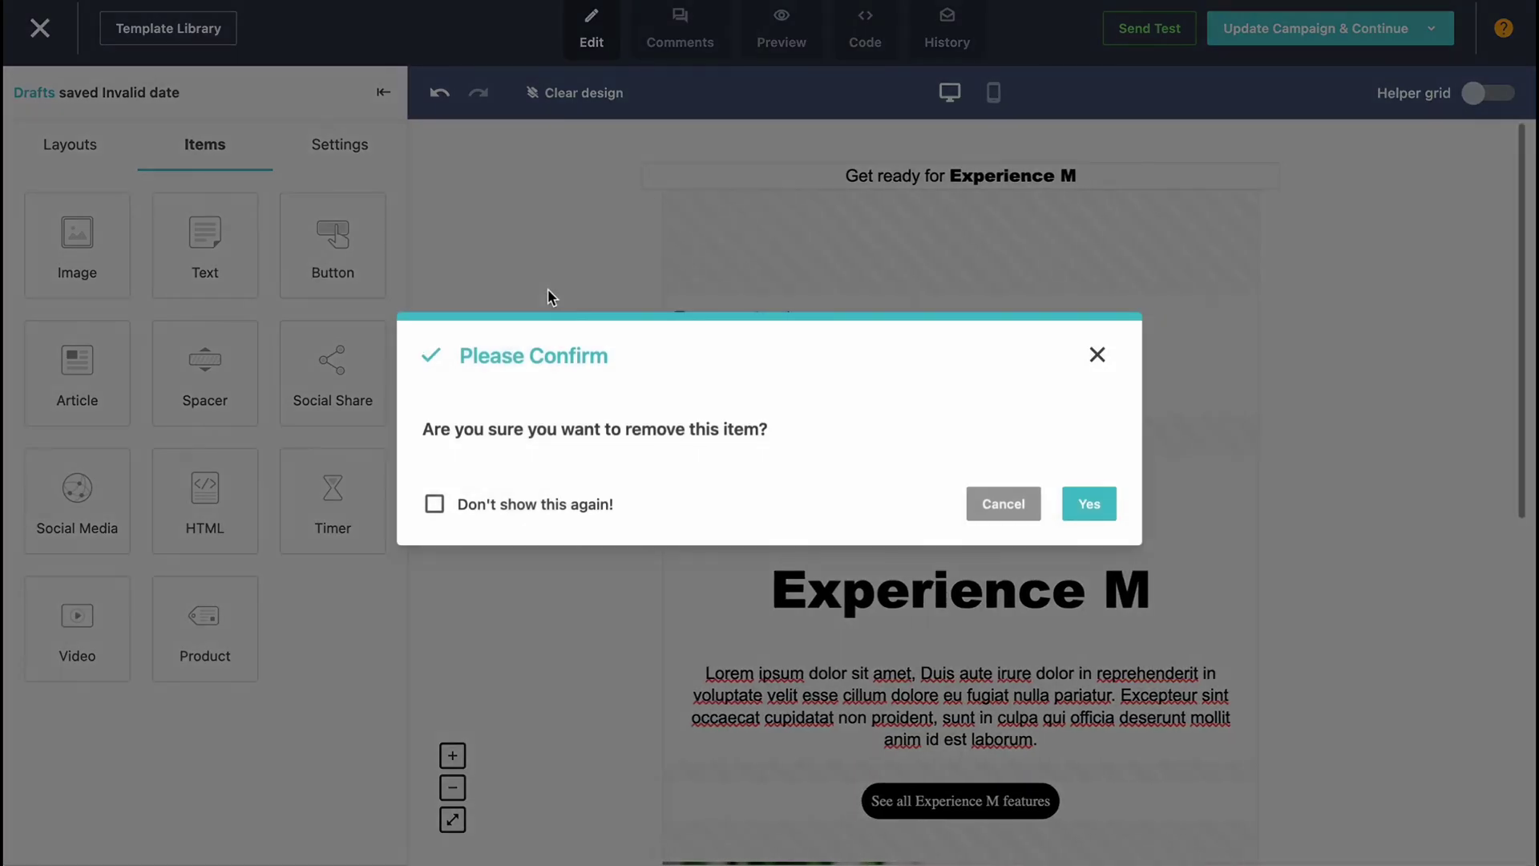
click(1105, 510)
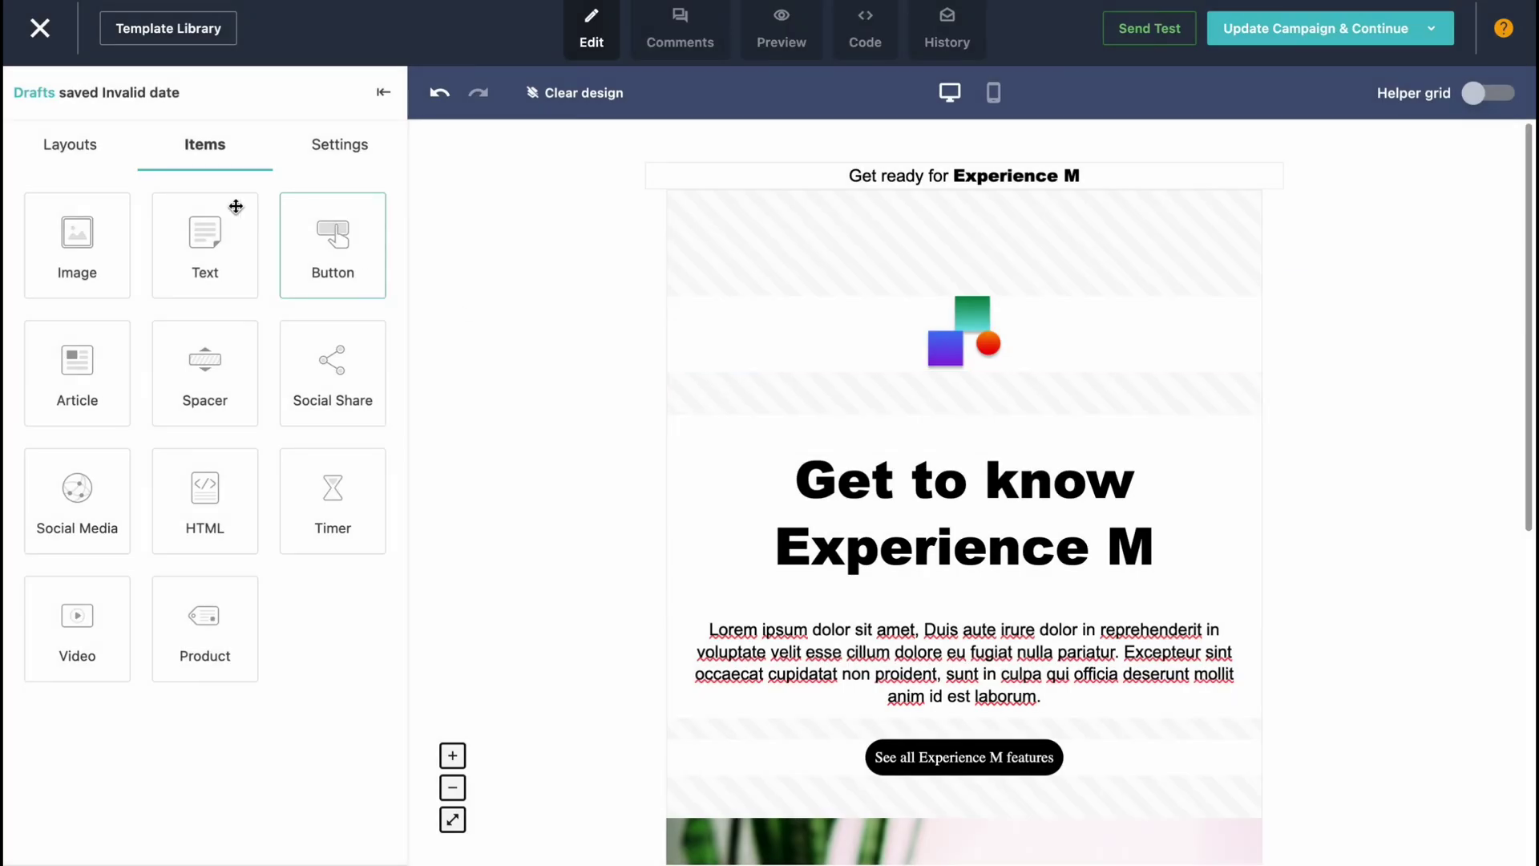
Step: Try right and justified alignment on the 'Get to know Experience M' heading, then re-centre it
click(86, 164)
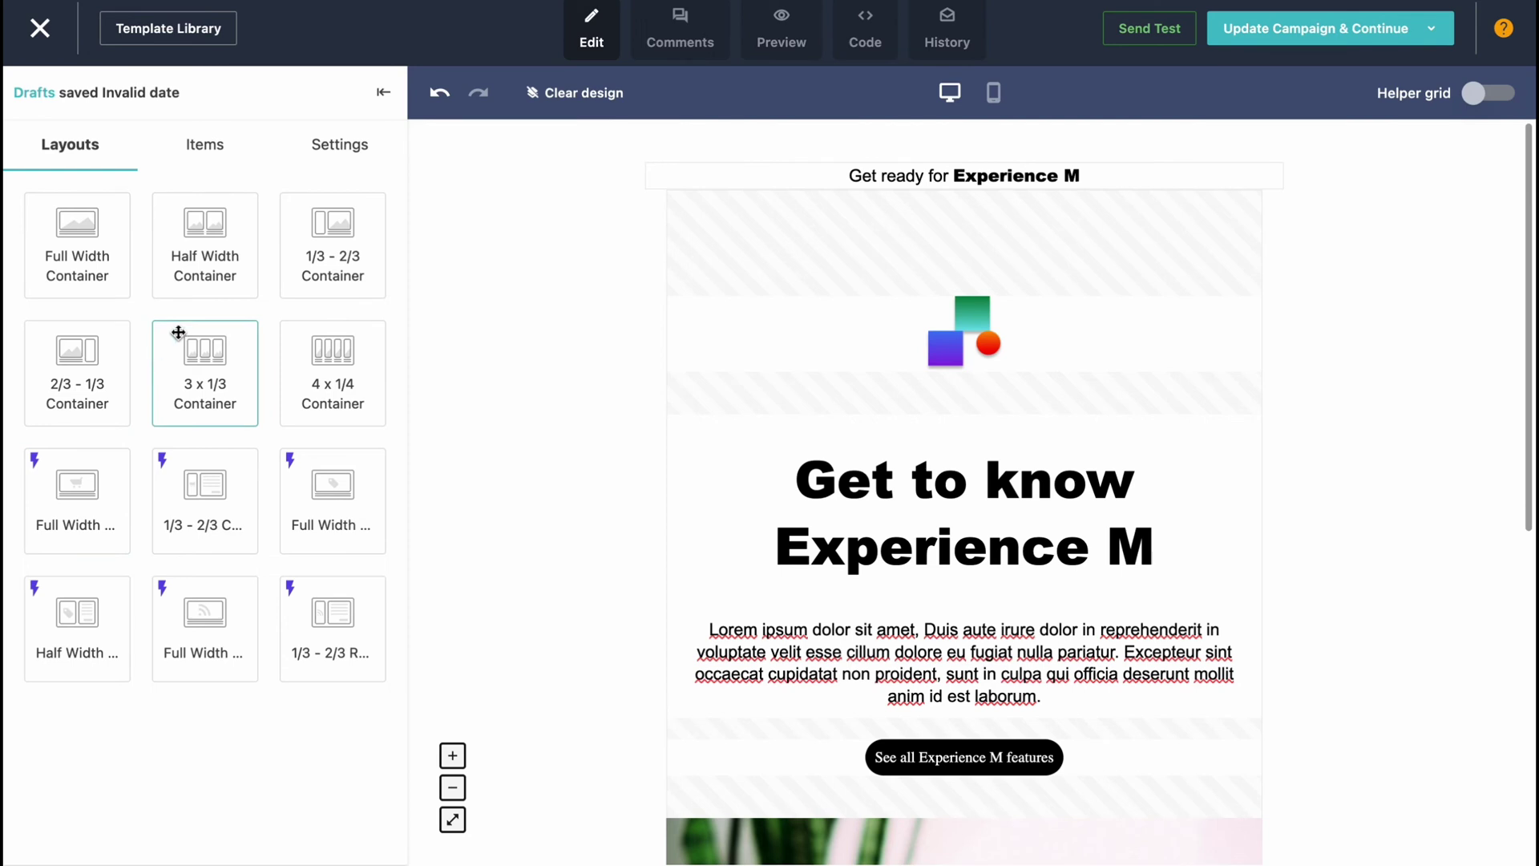
click(340, 156)
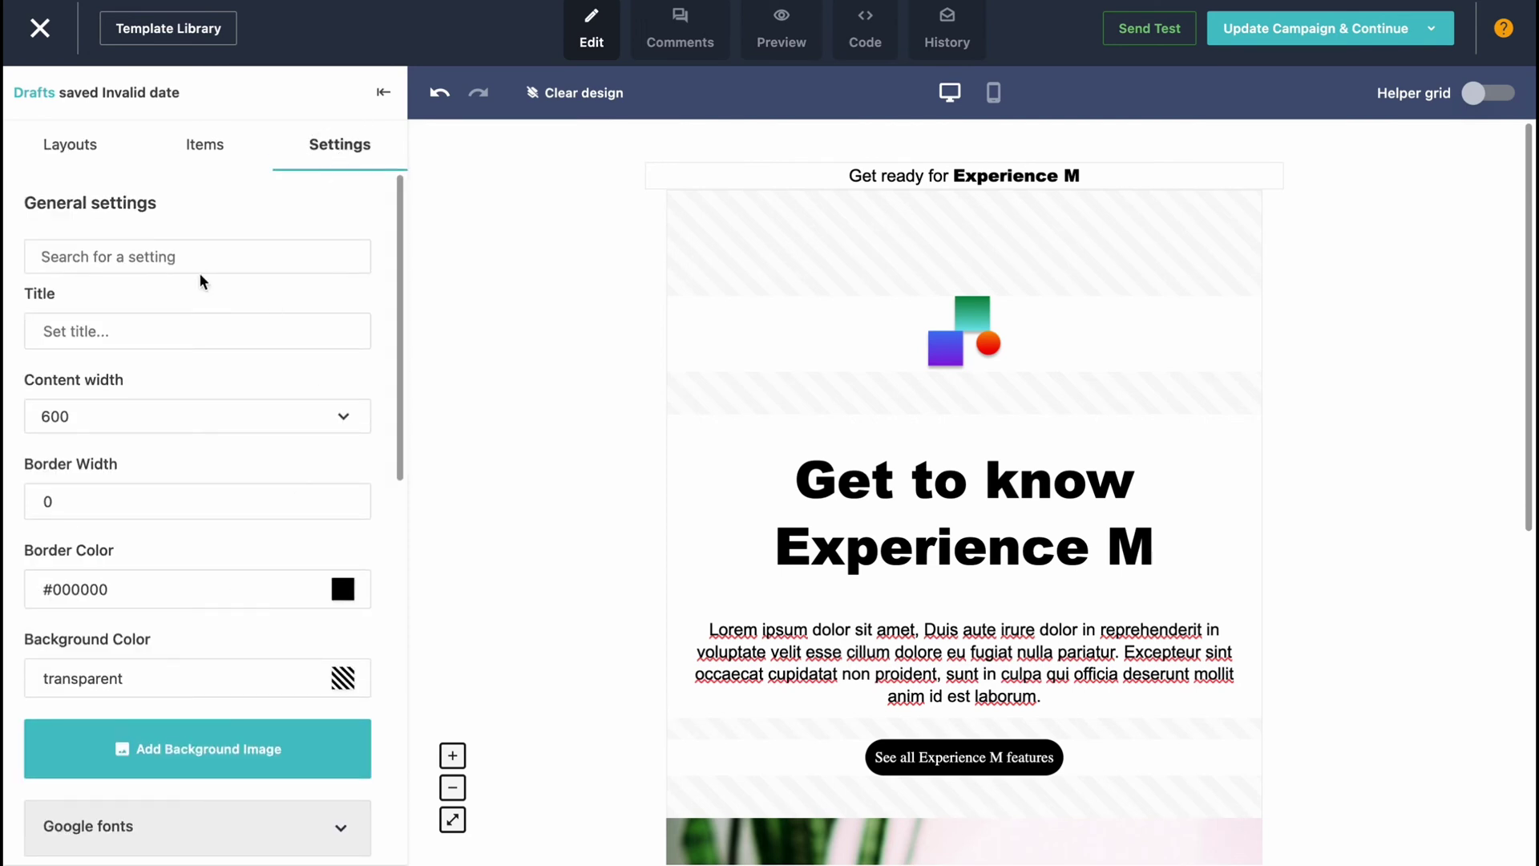
click(958, 341)
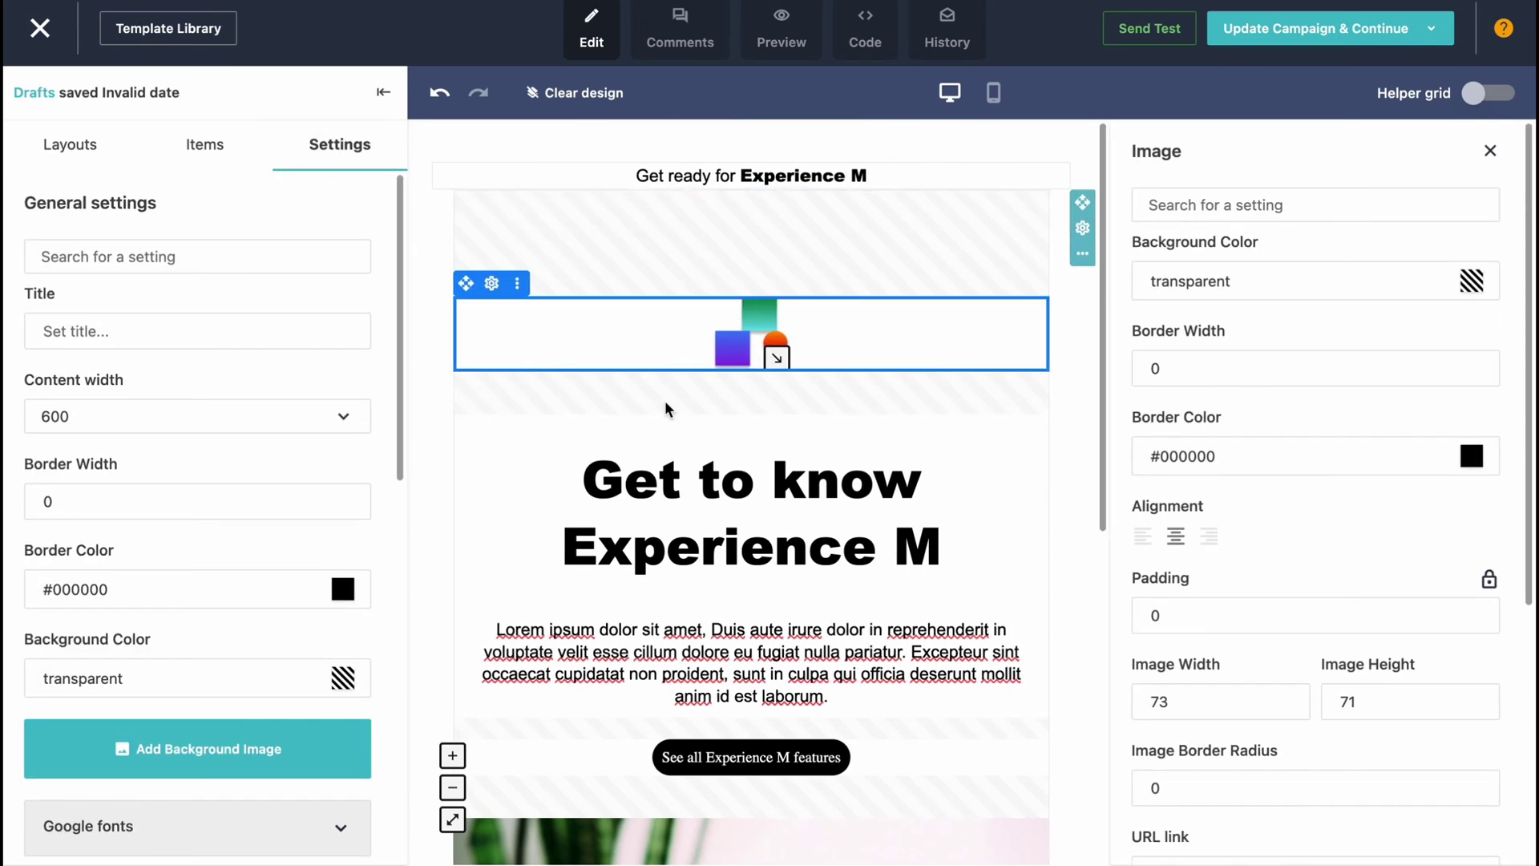
click(736, 533)
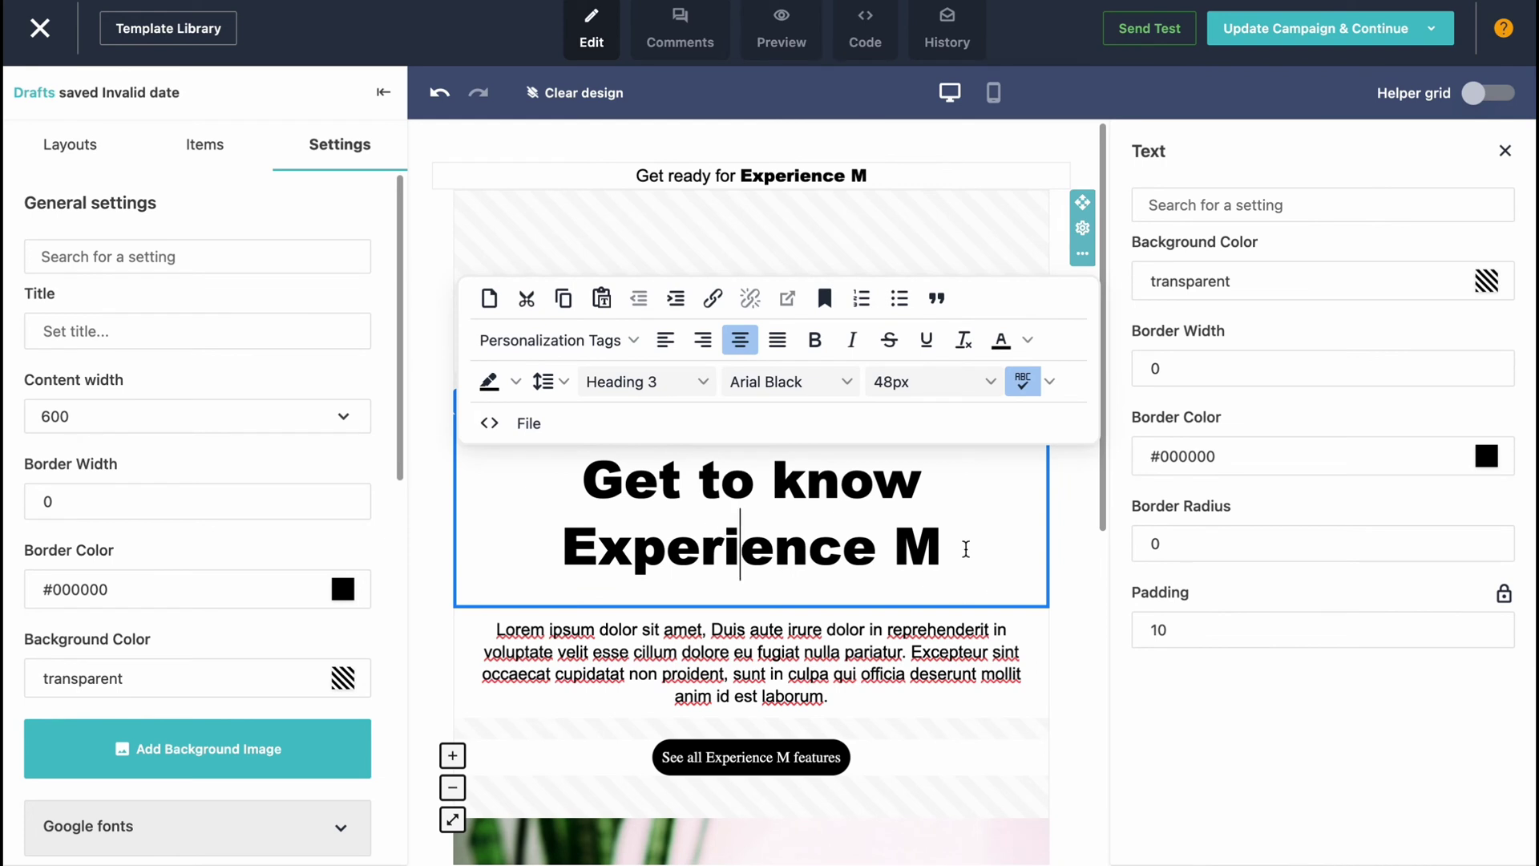
drag(585, 477, 934, 550)
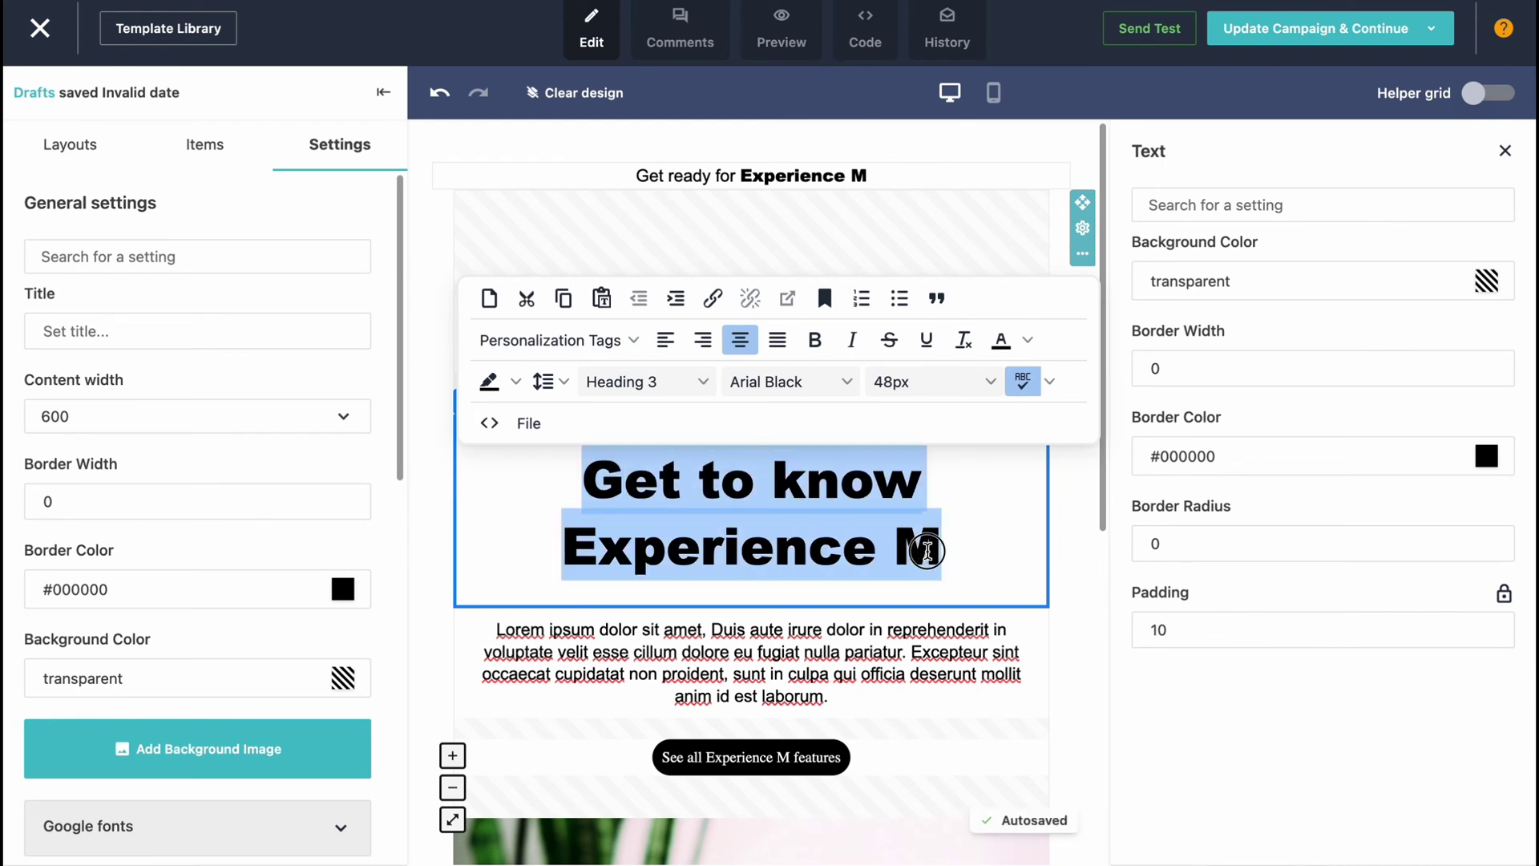
click(703, 340)
click(777, 340)
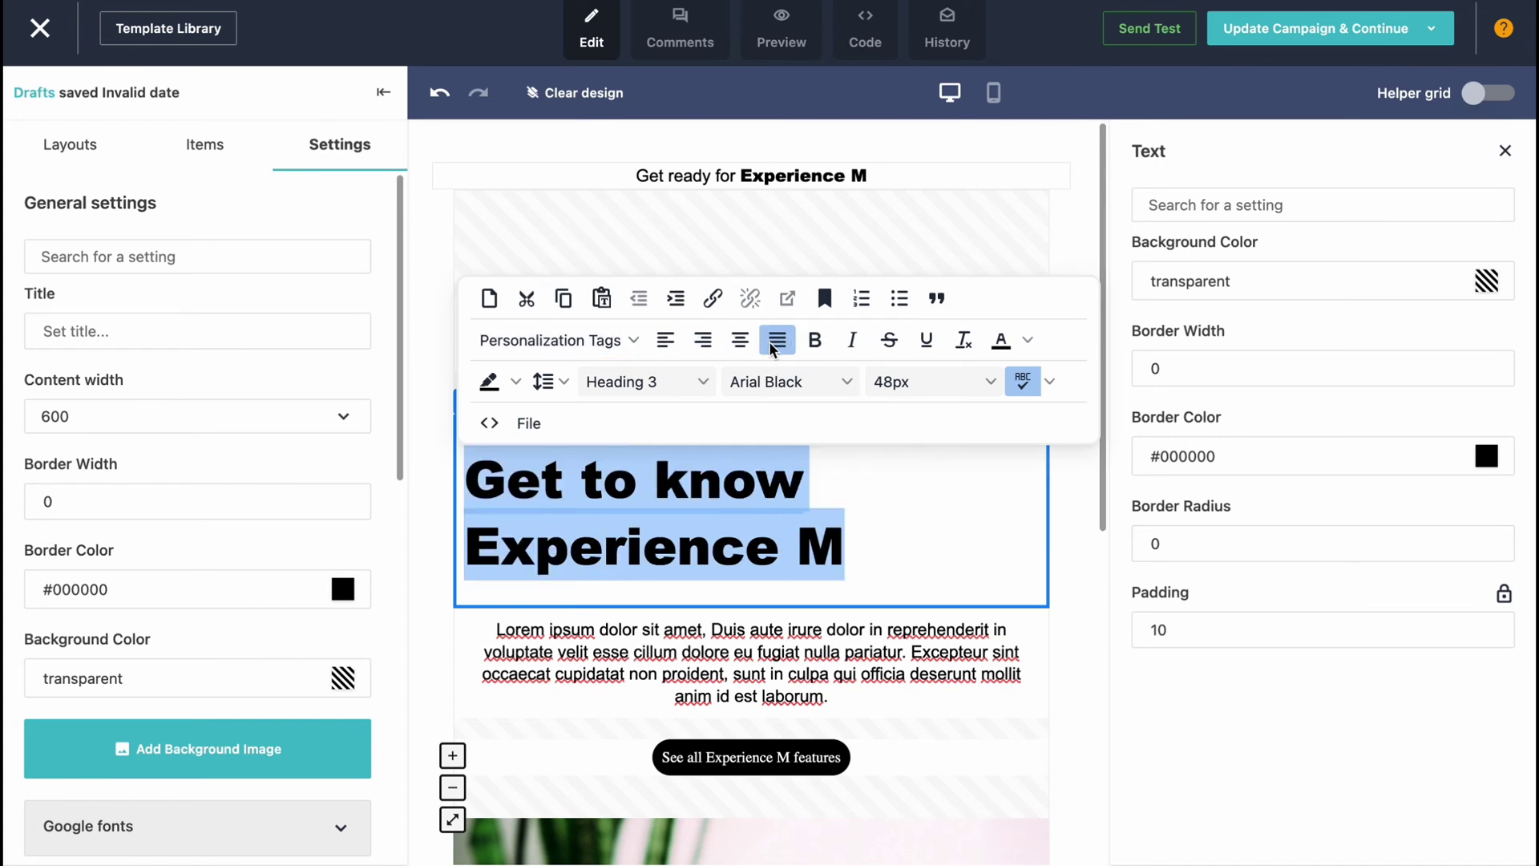
click(741, 343)
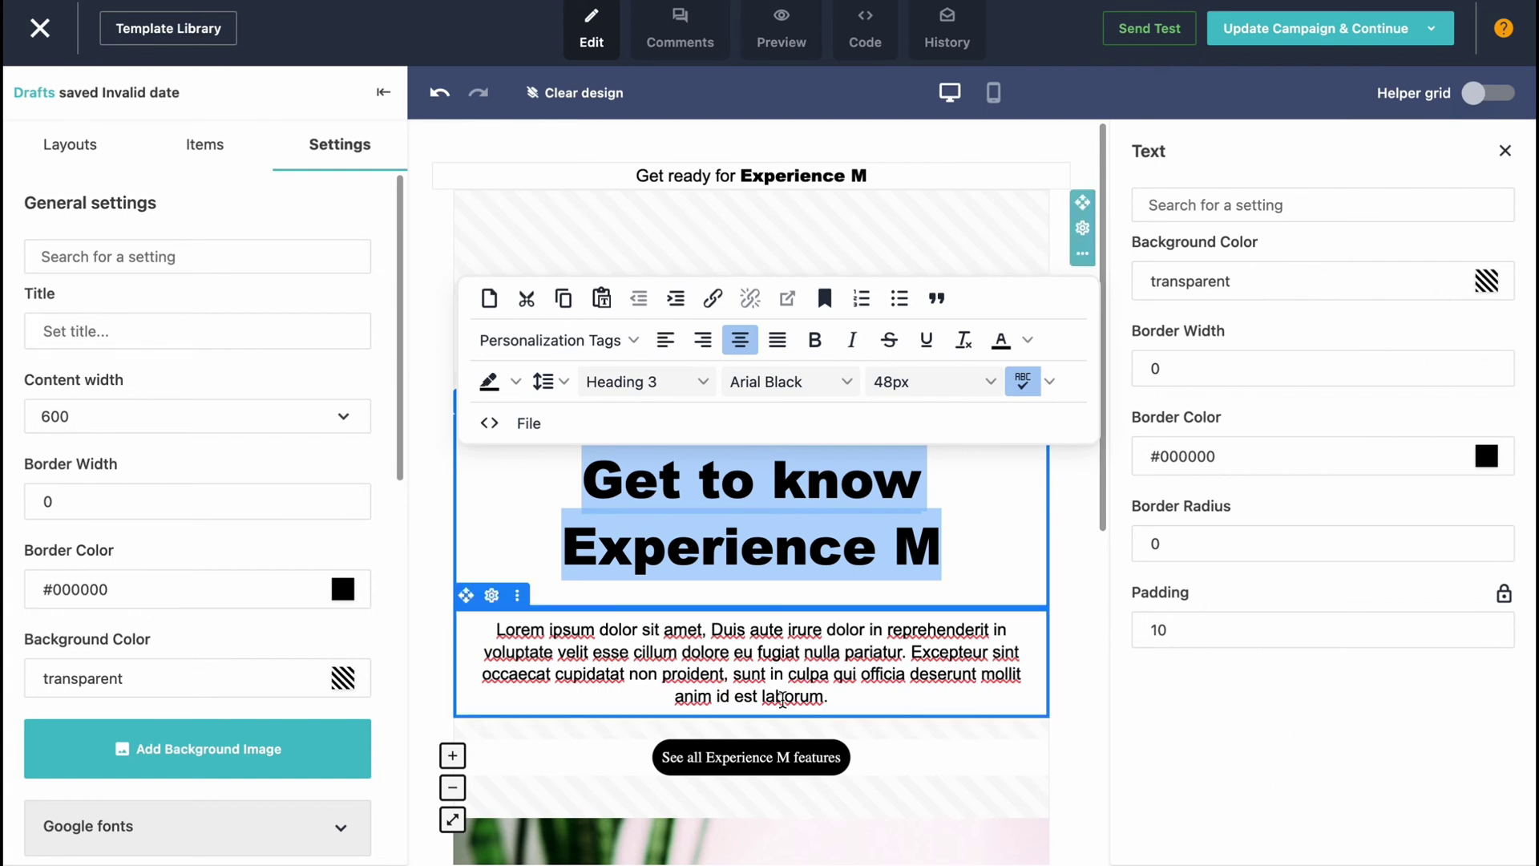
click(753, 677)
click(782, 359)
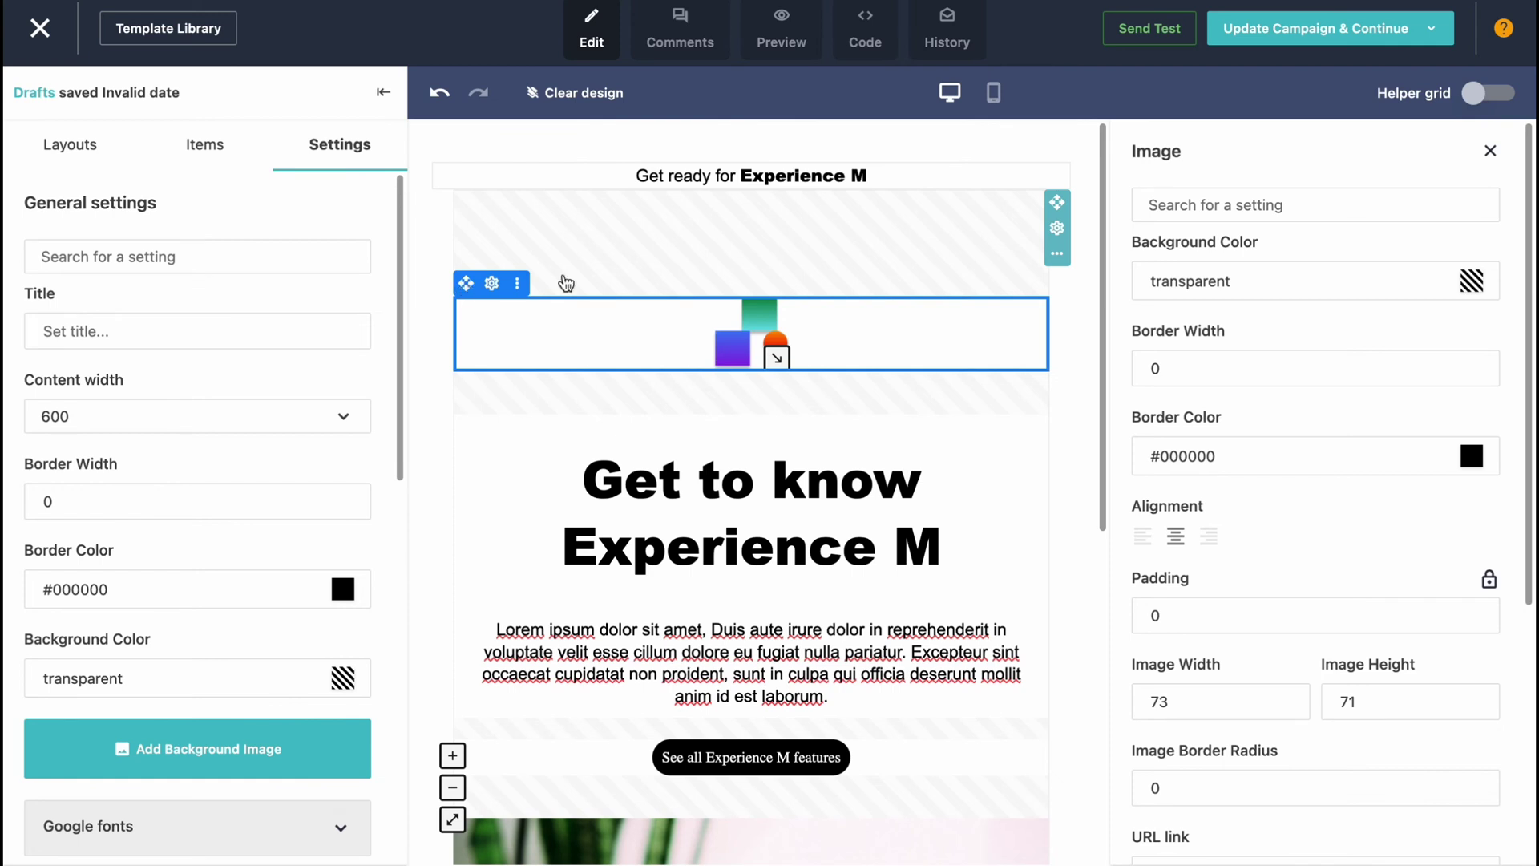
Step: Look through the design's comments, email preview, HTML source and edit history
click(687, 32)
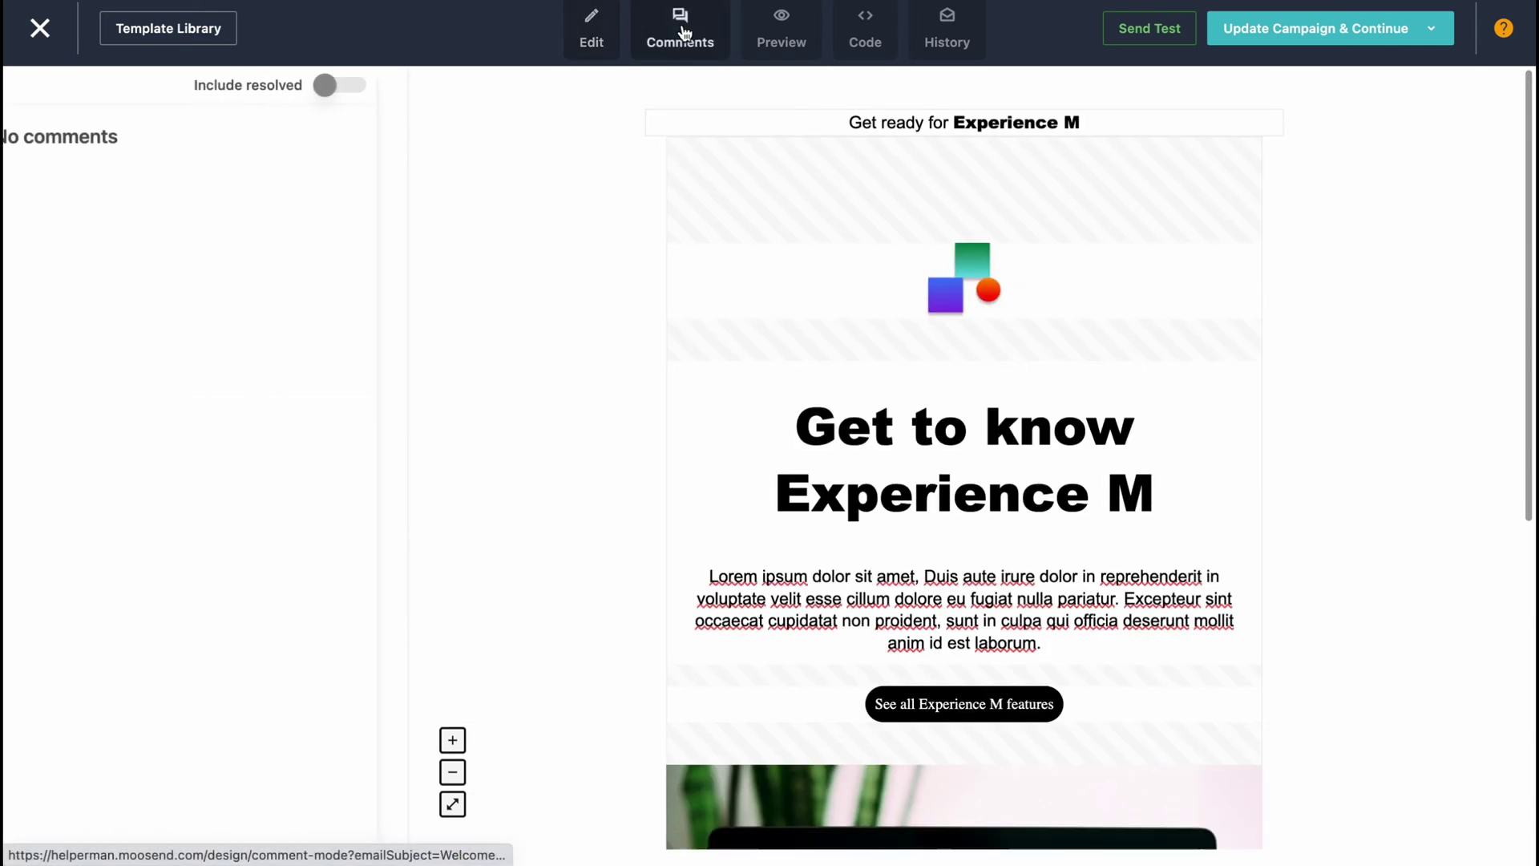
click(591, 32)
click(689, 34)
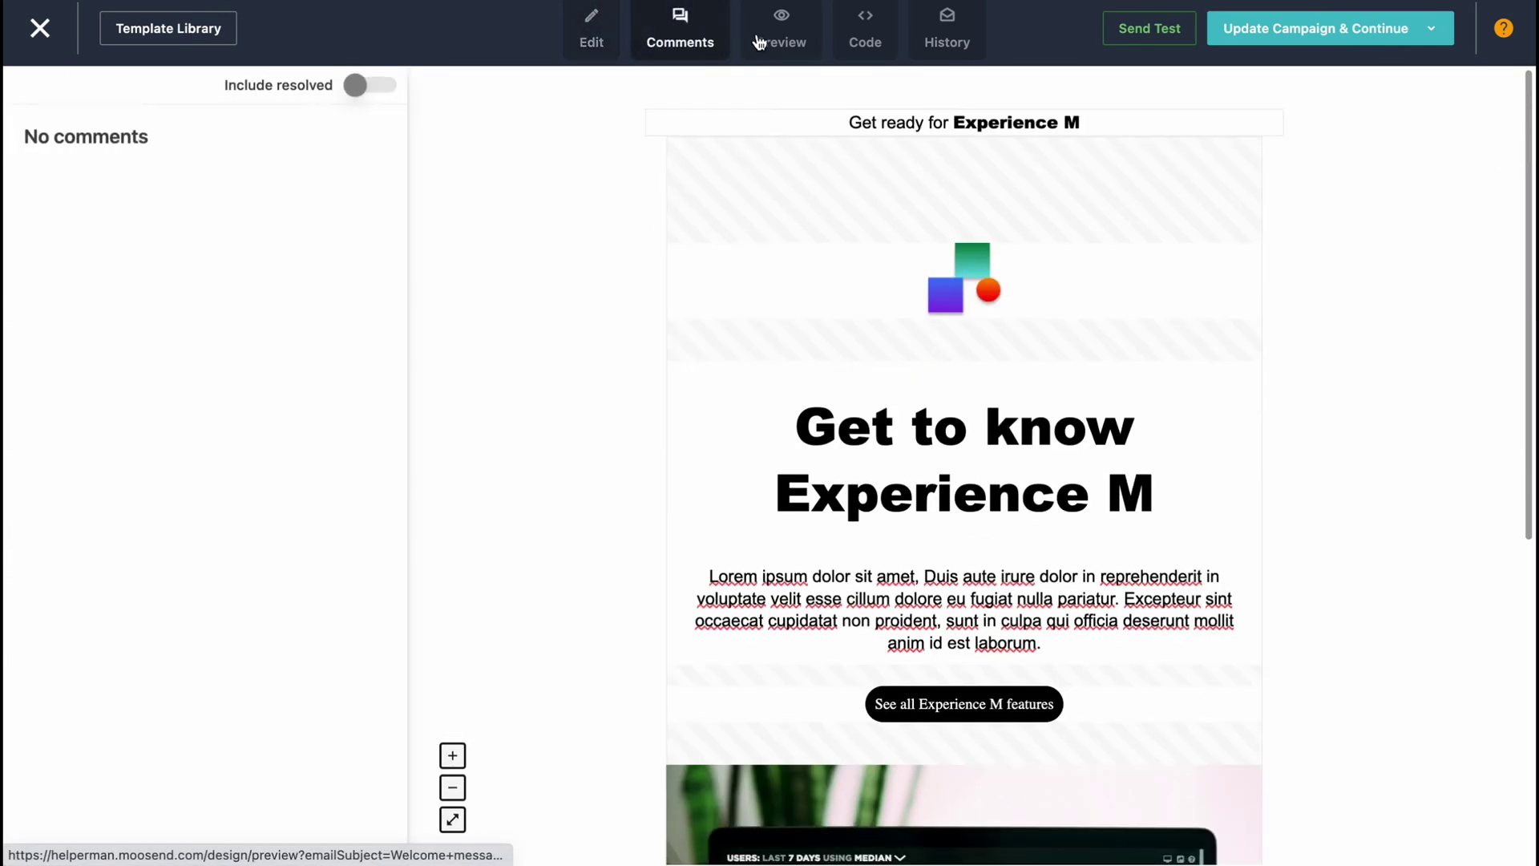
click(782, 33)
click(870, 45)
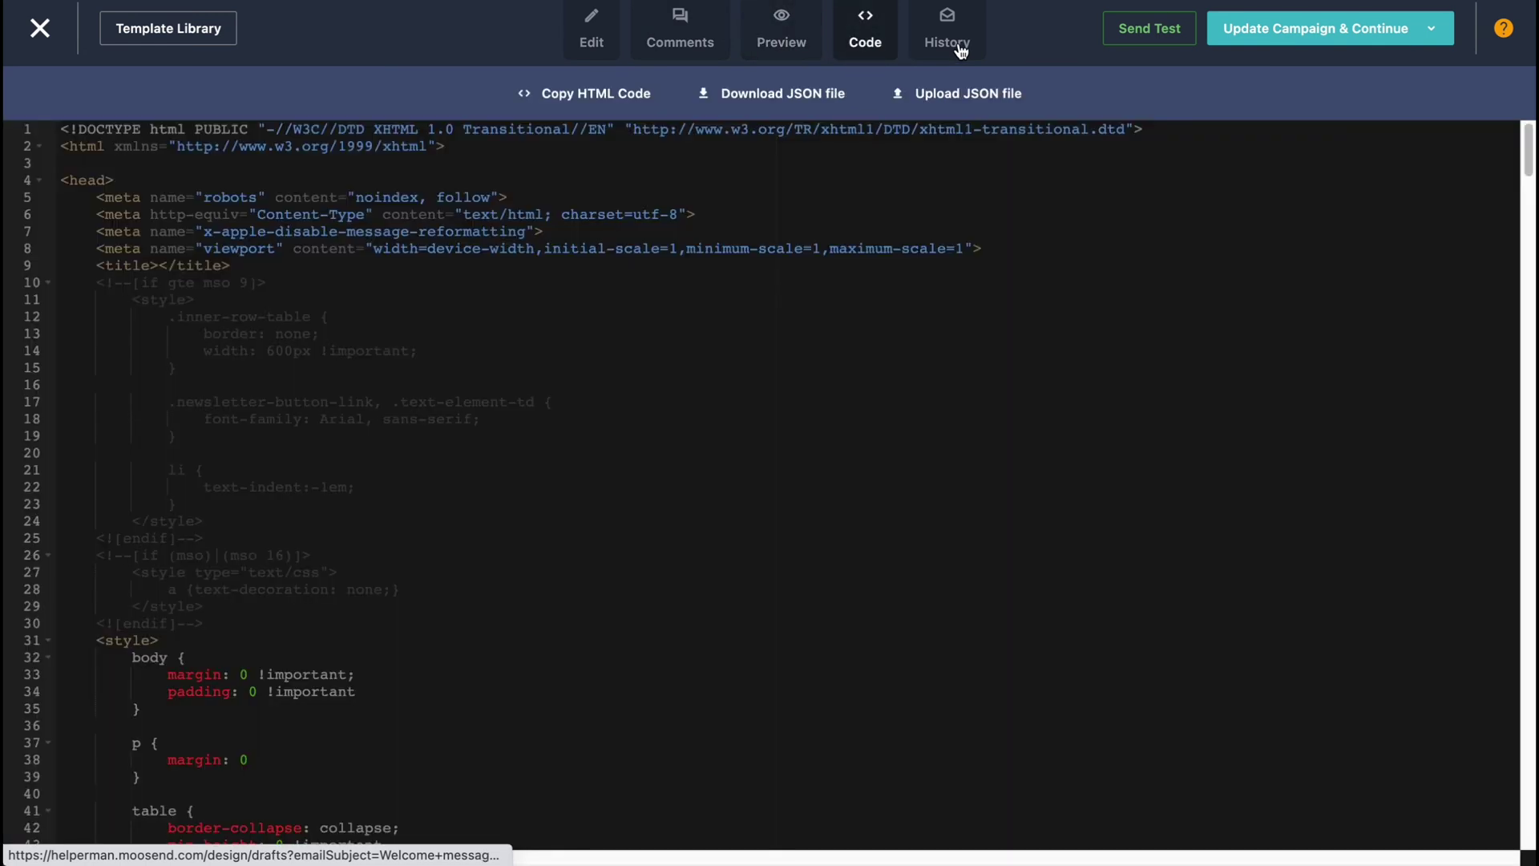
click(952, 42)
click(864, 37)
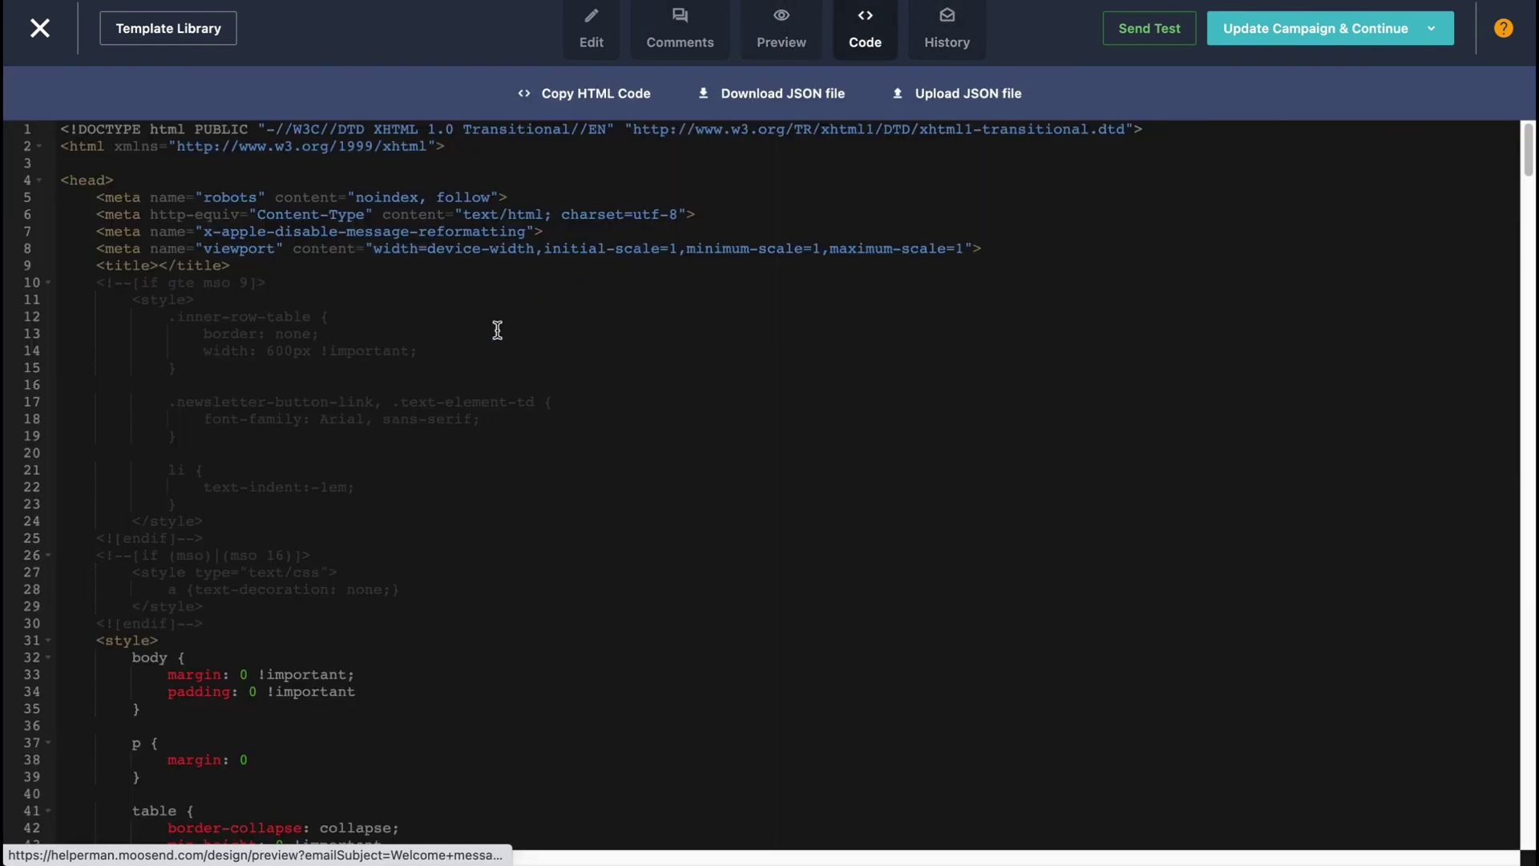
drag(144, 318, 786, 513)
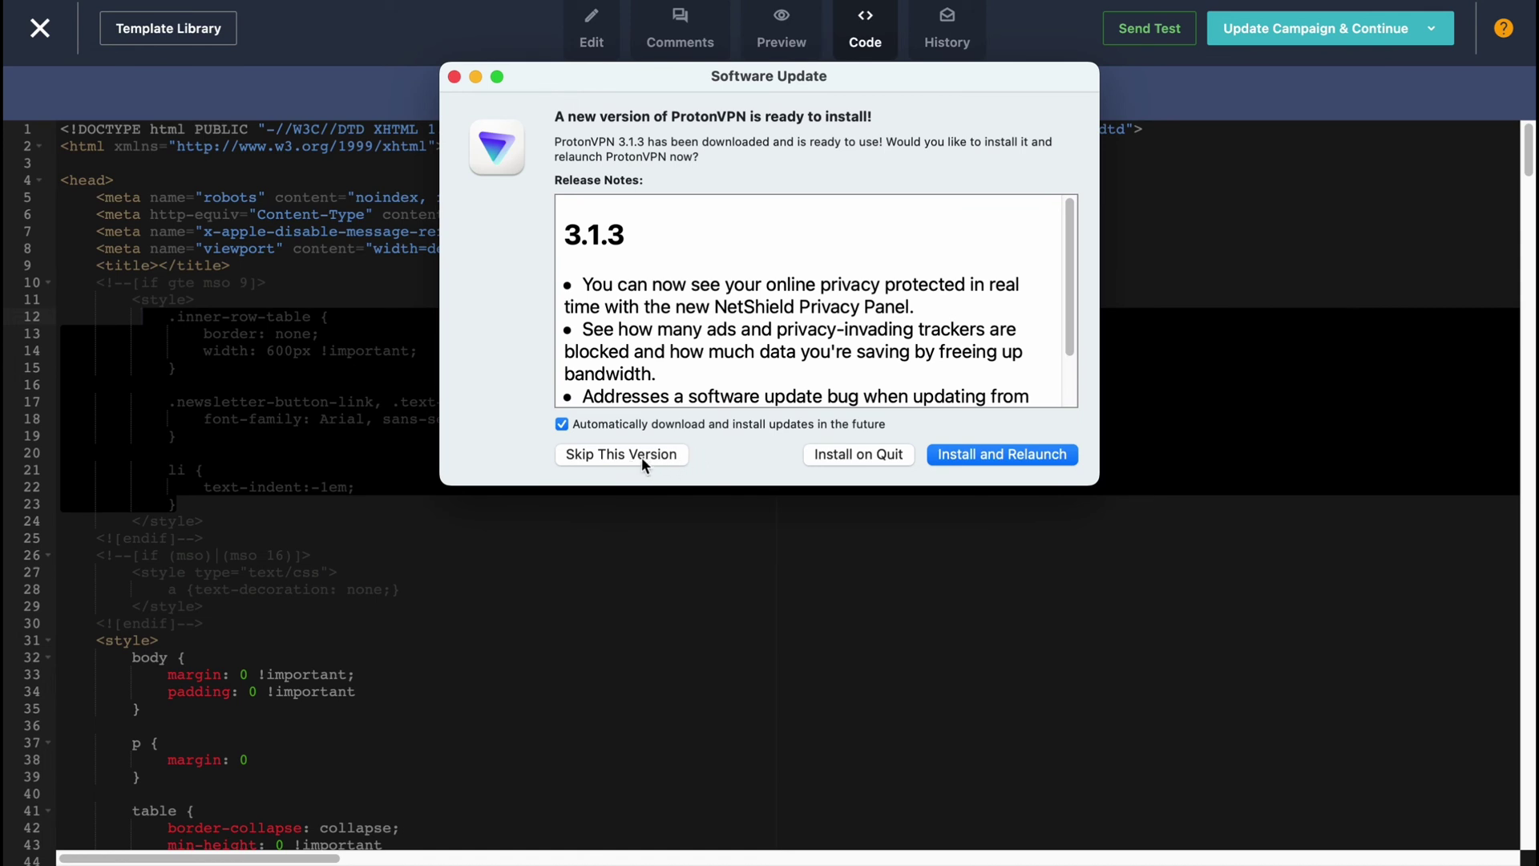
click(453, 78)
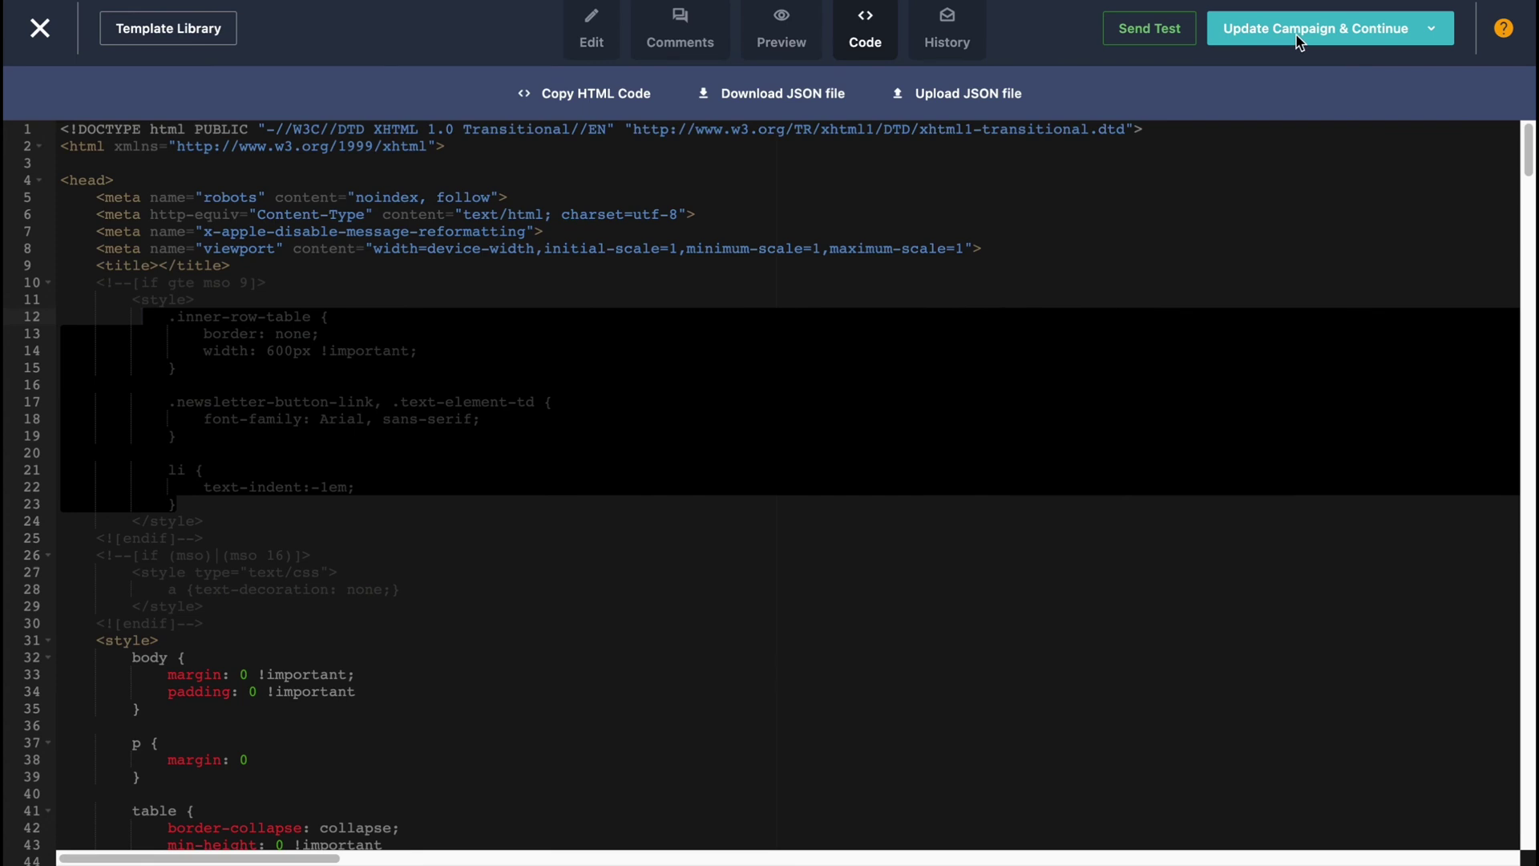
Step: Save the email design as a template named 't1' and close the dialog
mouse_move(1301, 40)
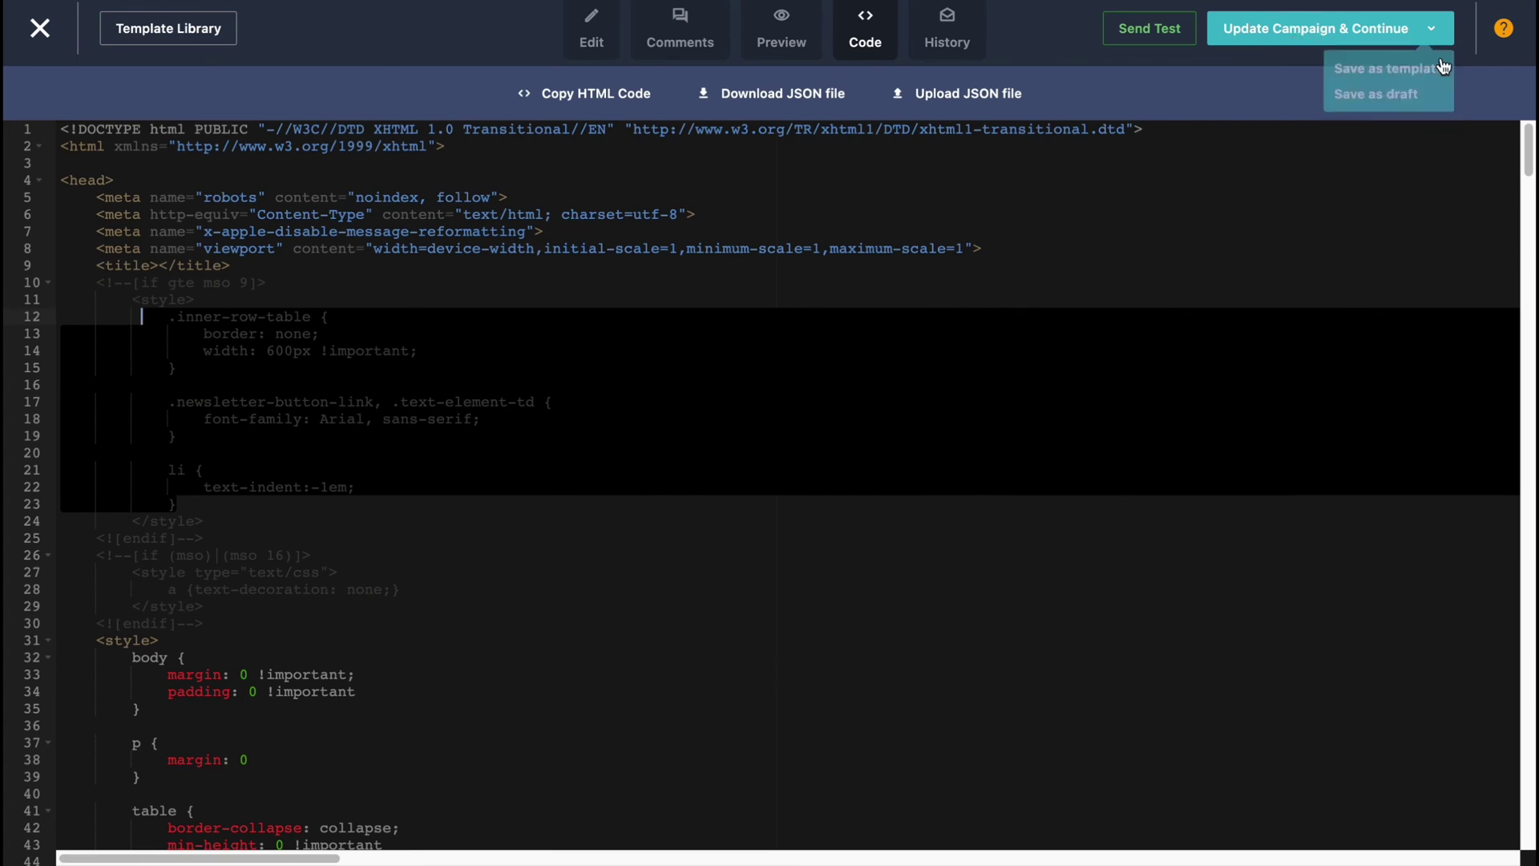
click(1388, 77)
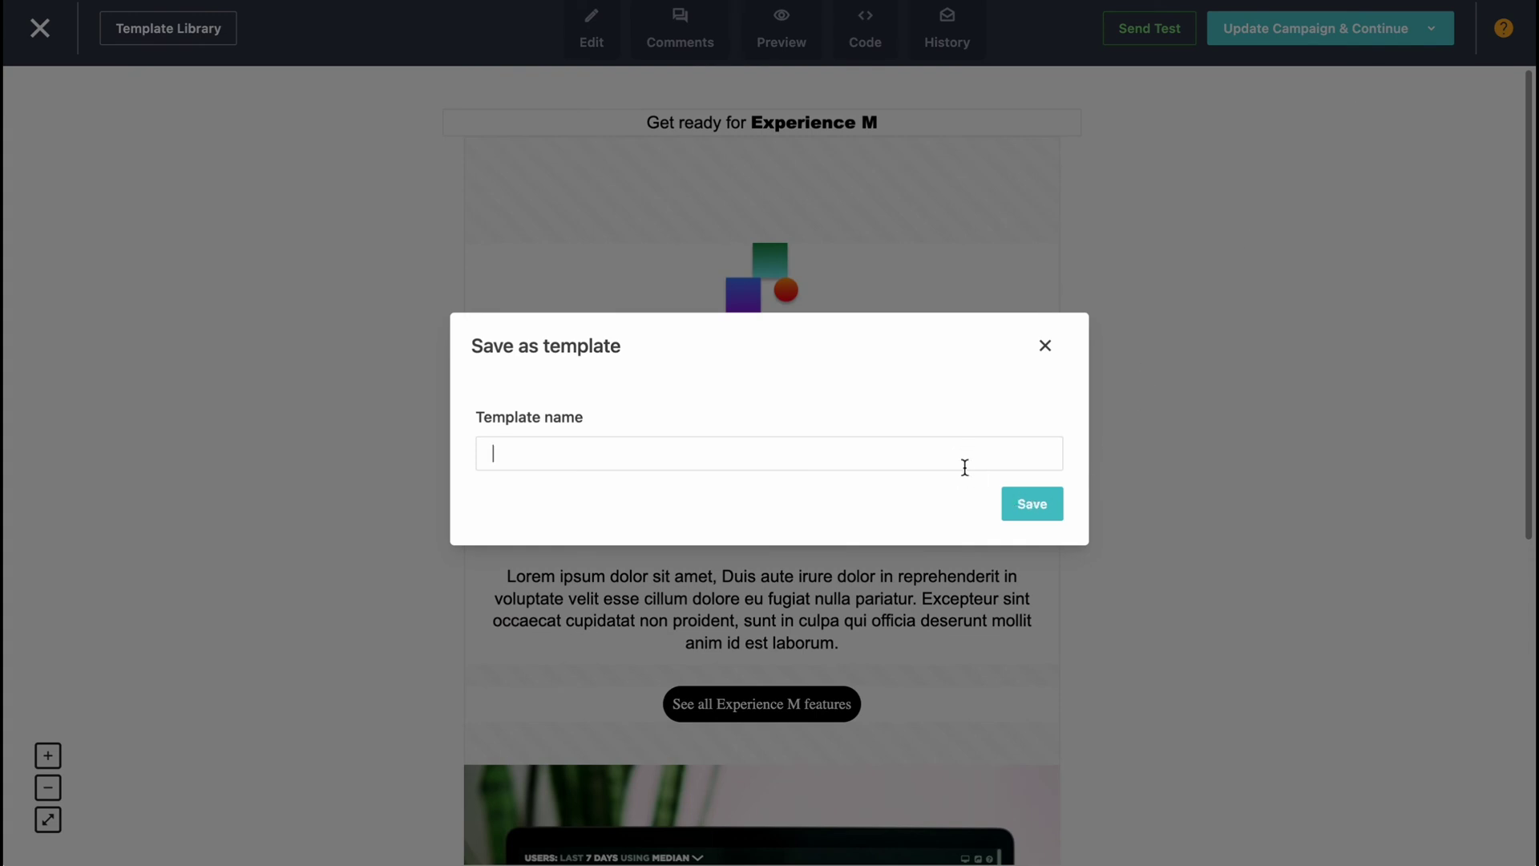
text(t1)
click(1046, 507)
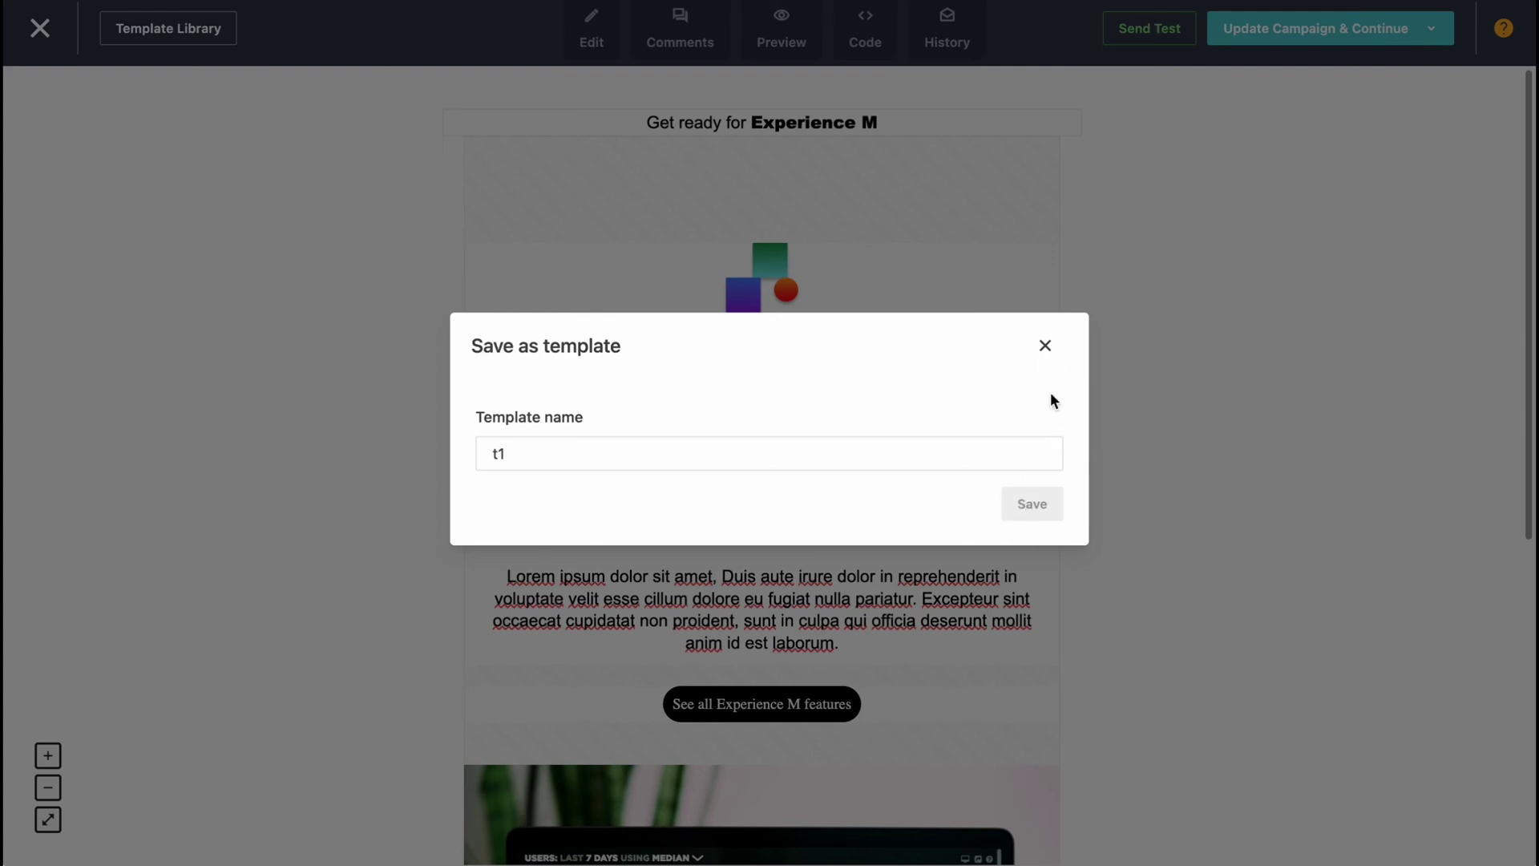
click(1045, 347)
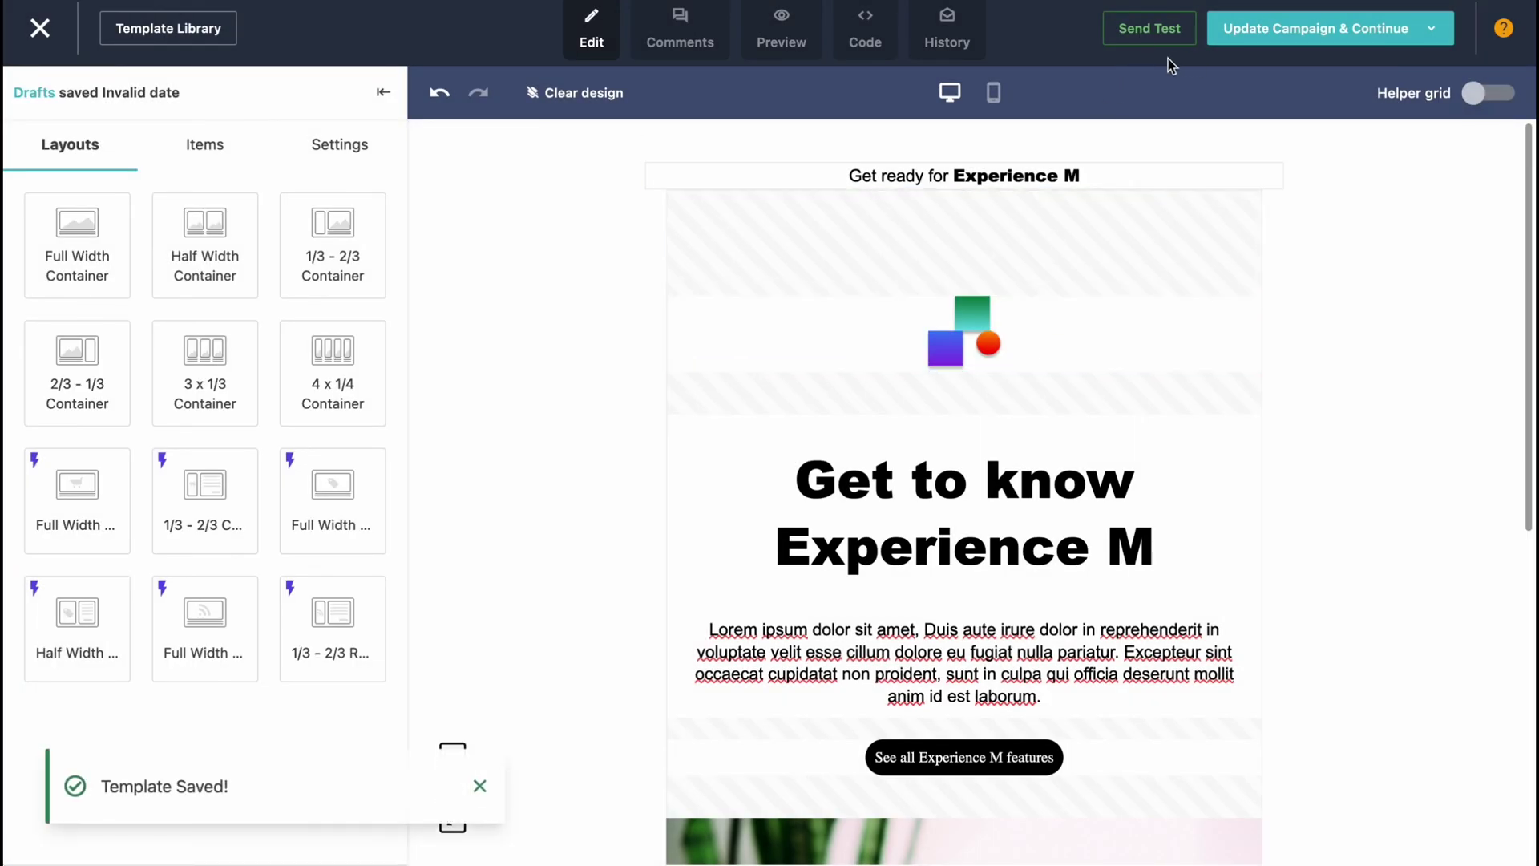
Step: Confirm updating campaign c1's content and look over the Schedule delivery step
click(1303, 45)
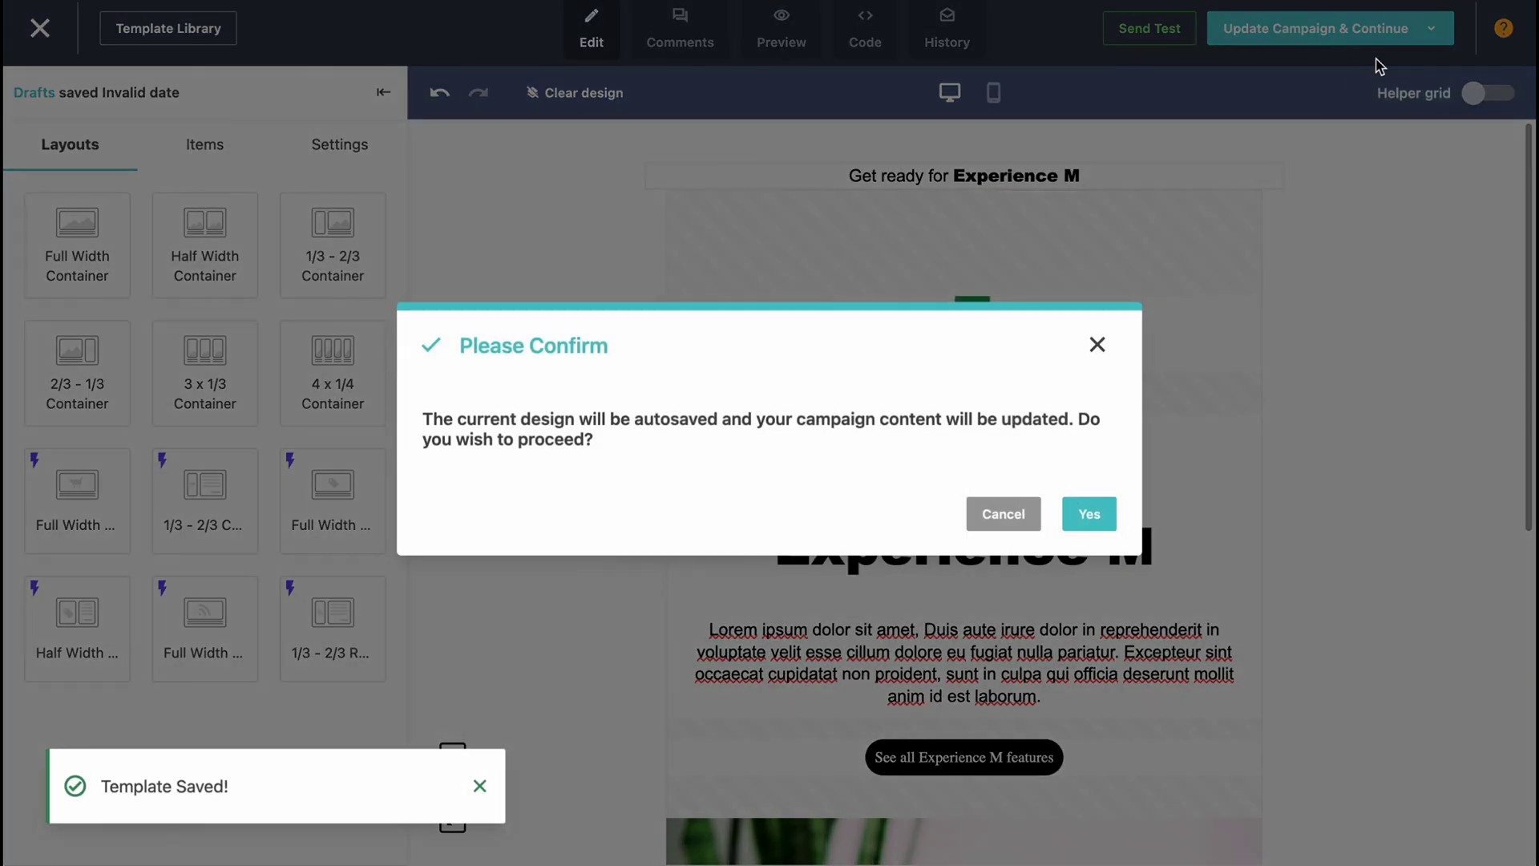
click(1090, 513)
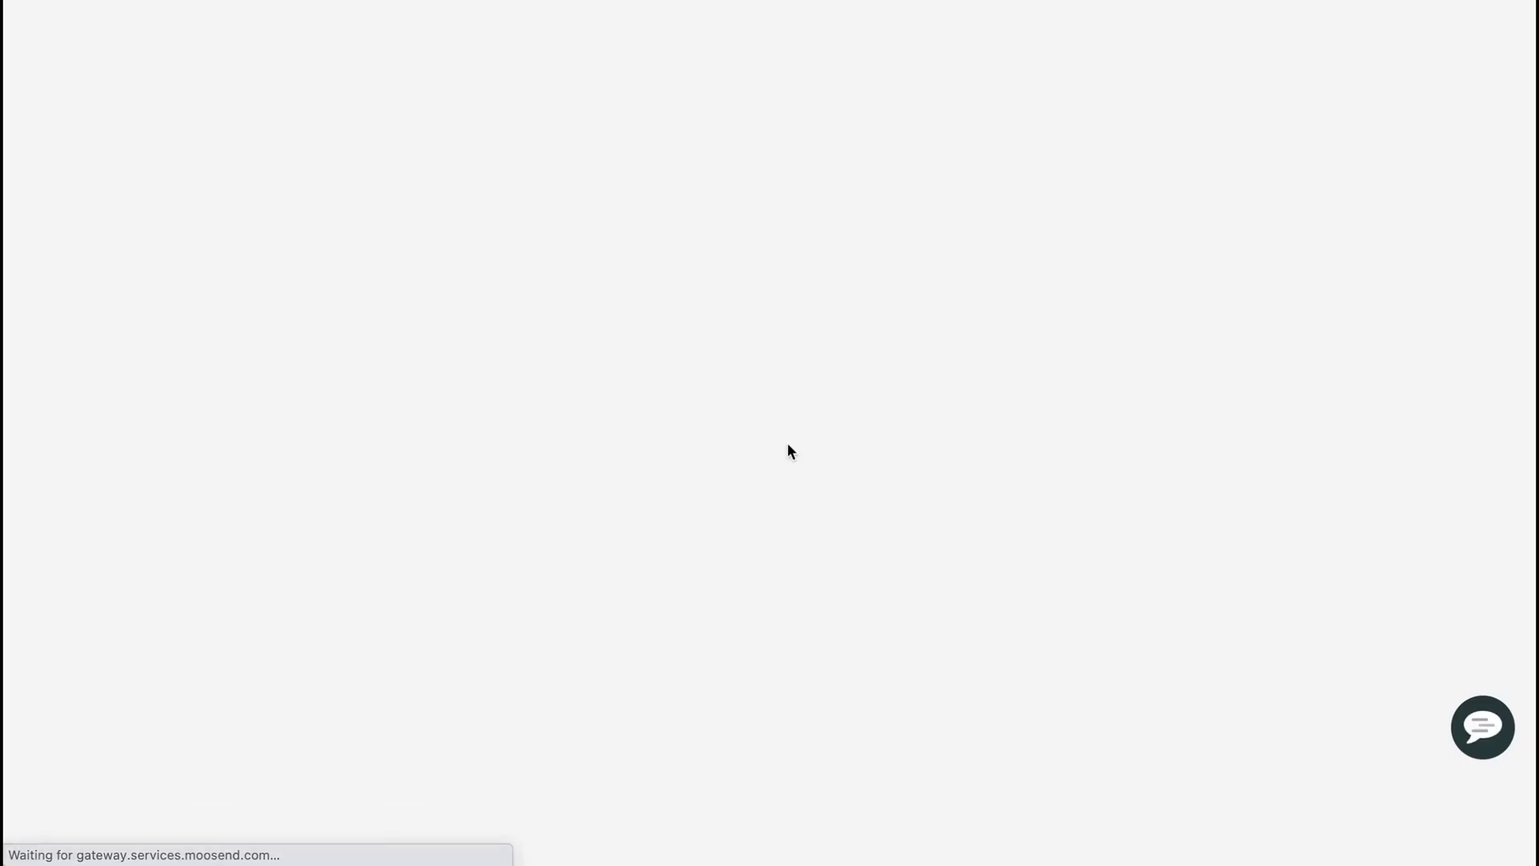
scroll(396, 535, down, 1)
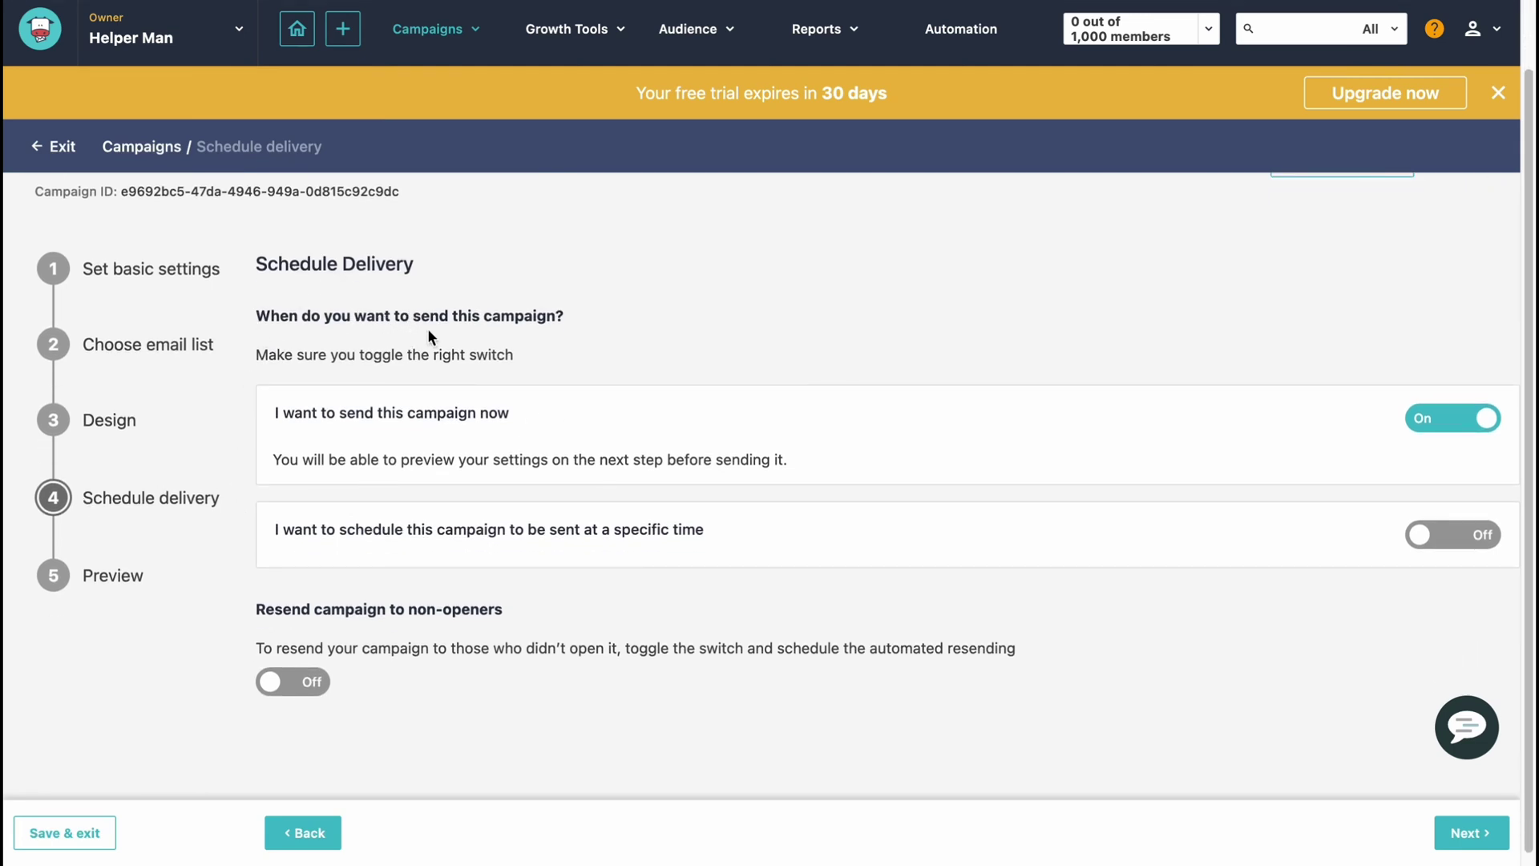
scroll(491, 419, down, 1)
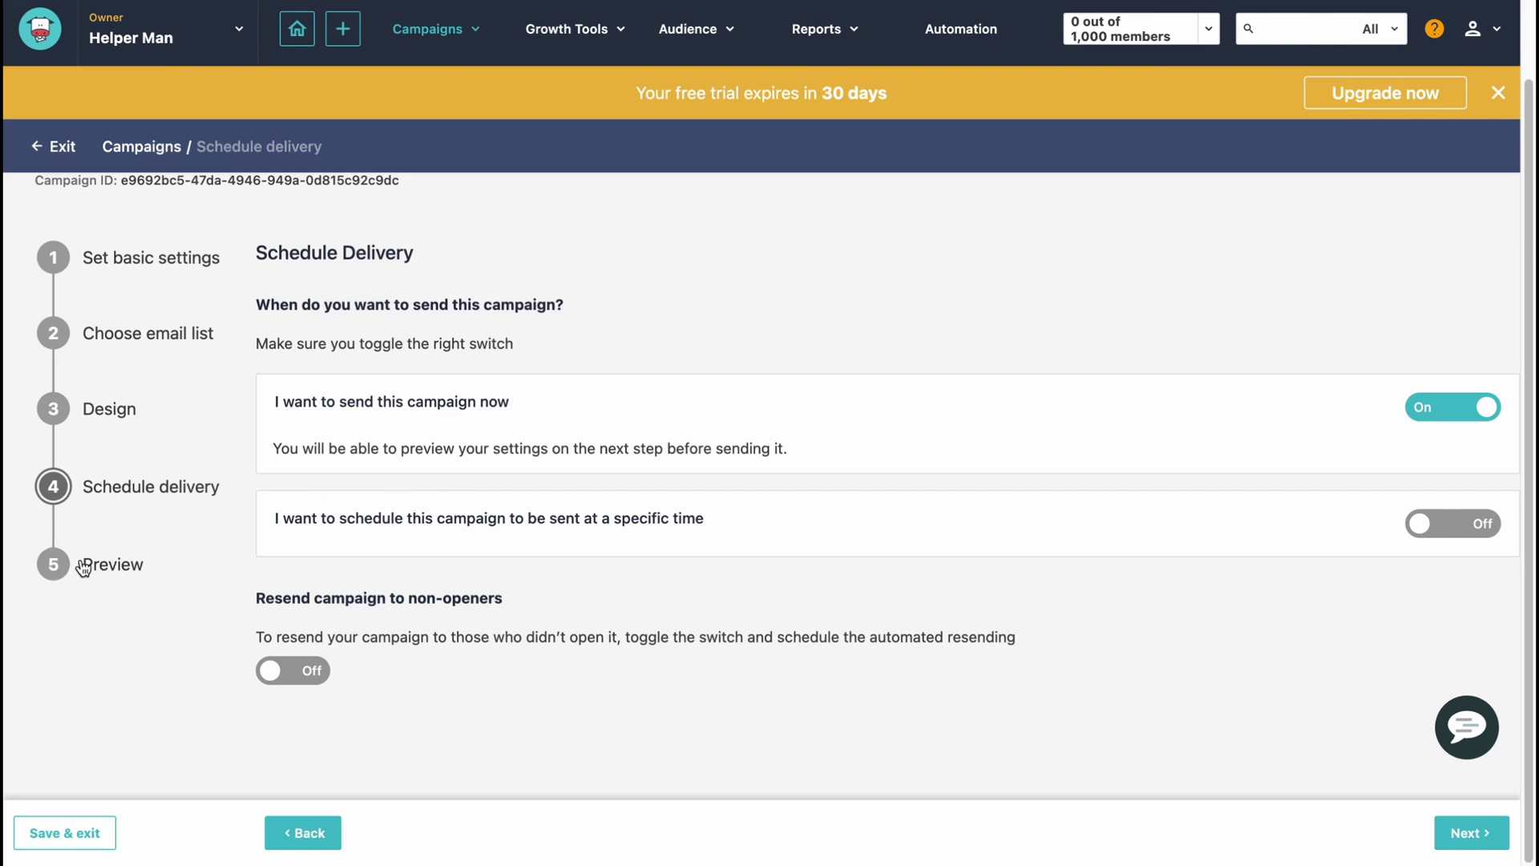
Step: Move between the Preview and delivery scheduling steps and scroll through c1's summary
click(83, 567)
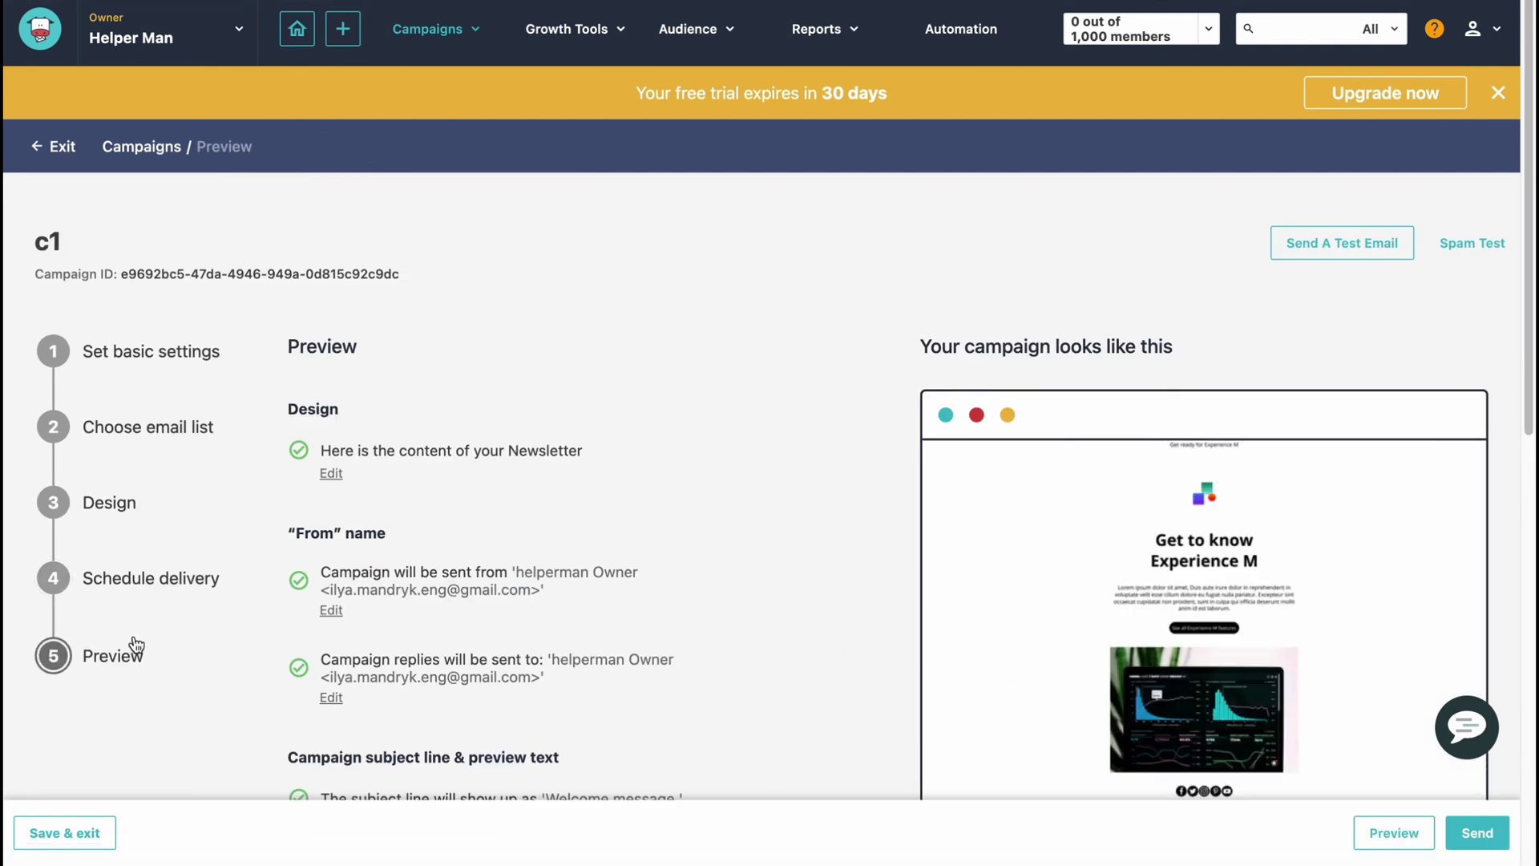
click(160, 584)
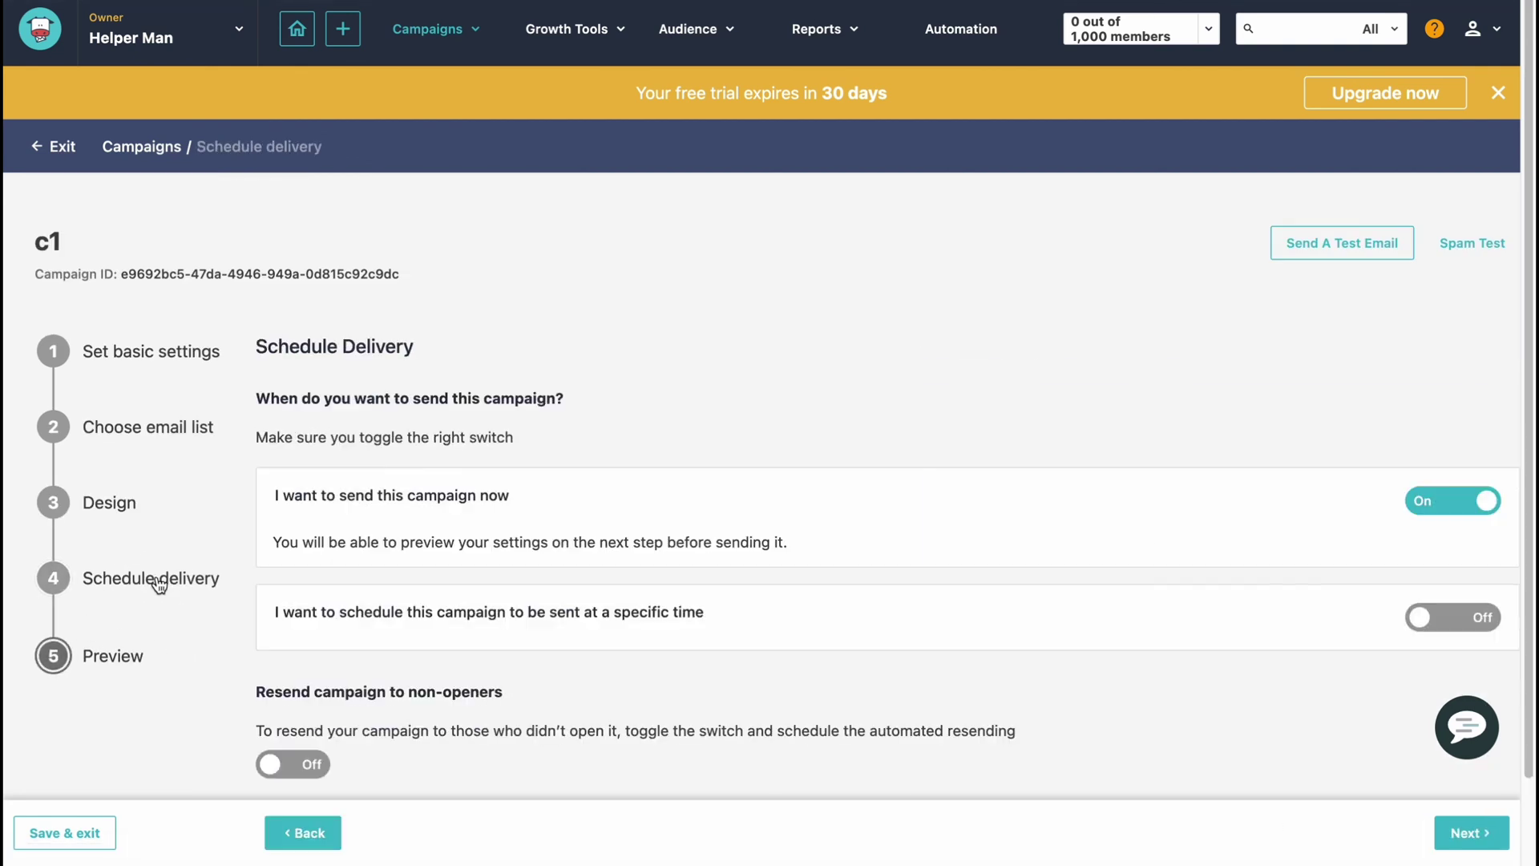
click(1442, 826)
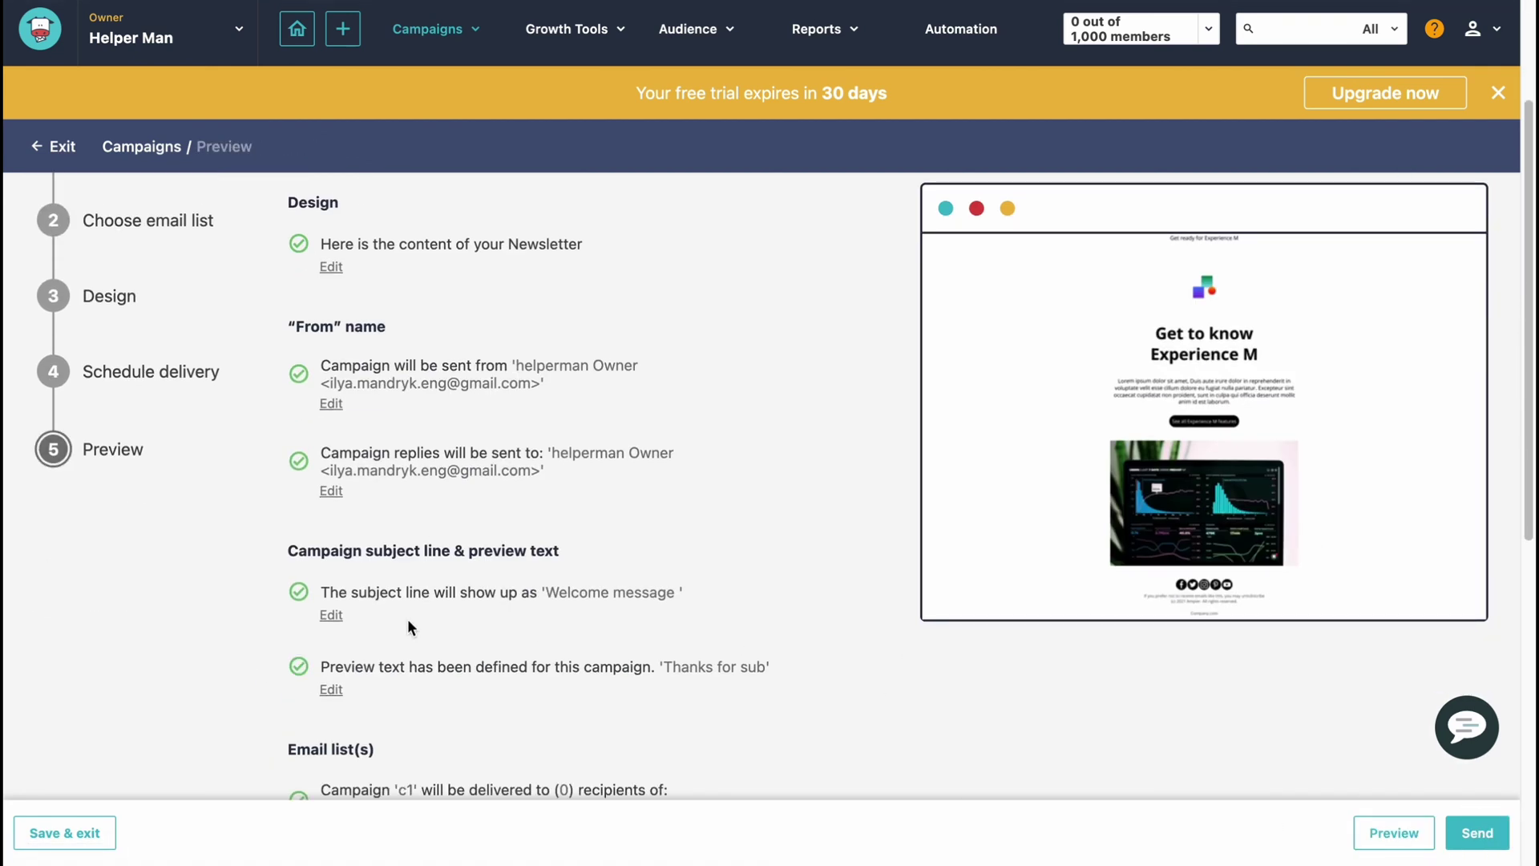
scroll(686, 599, up, 3)
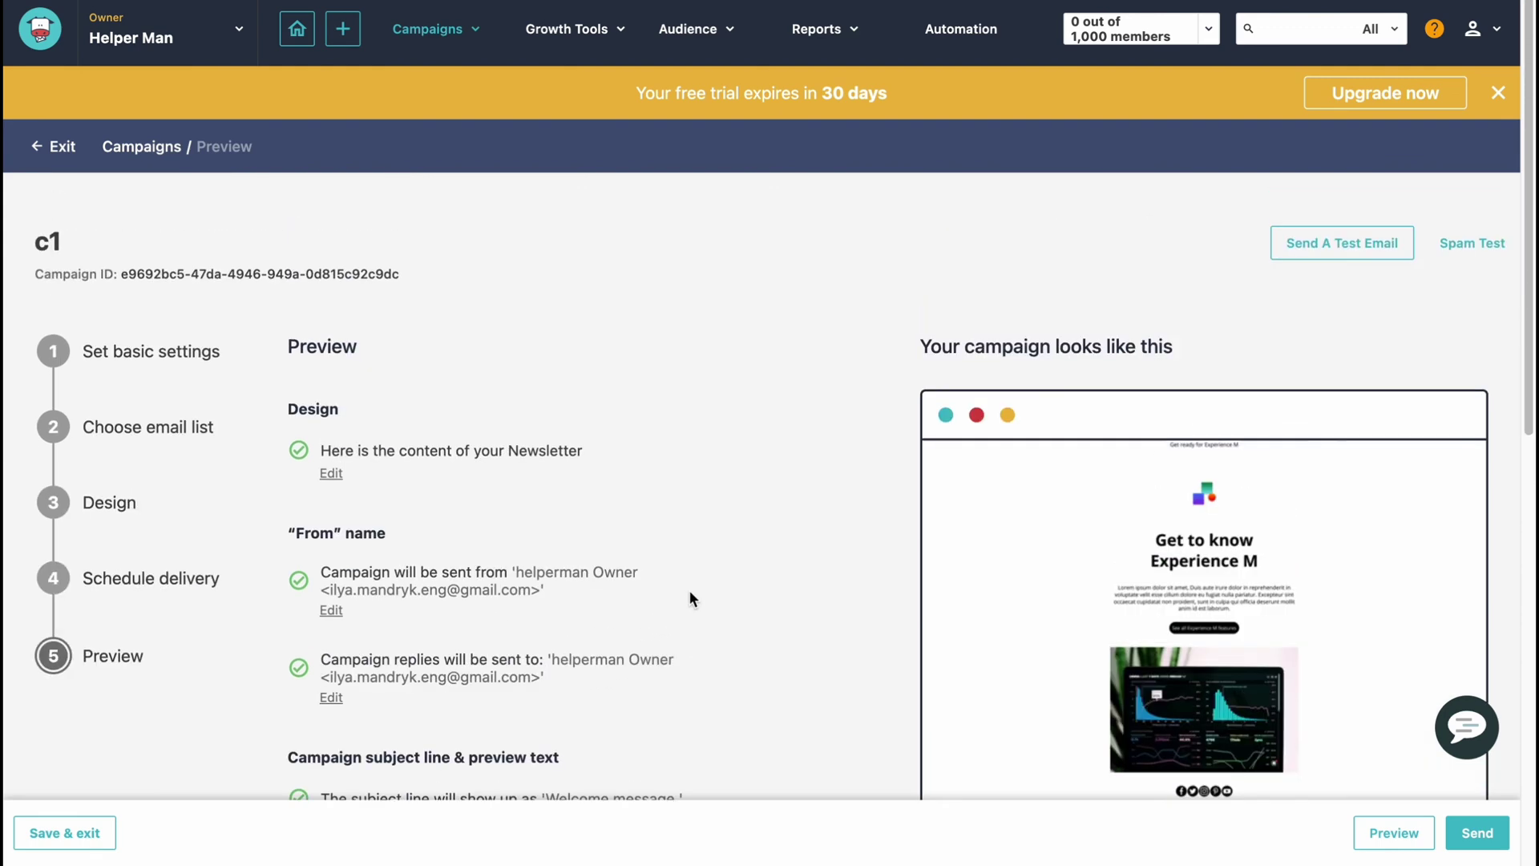
scroll(675, 595, down, 10)
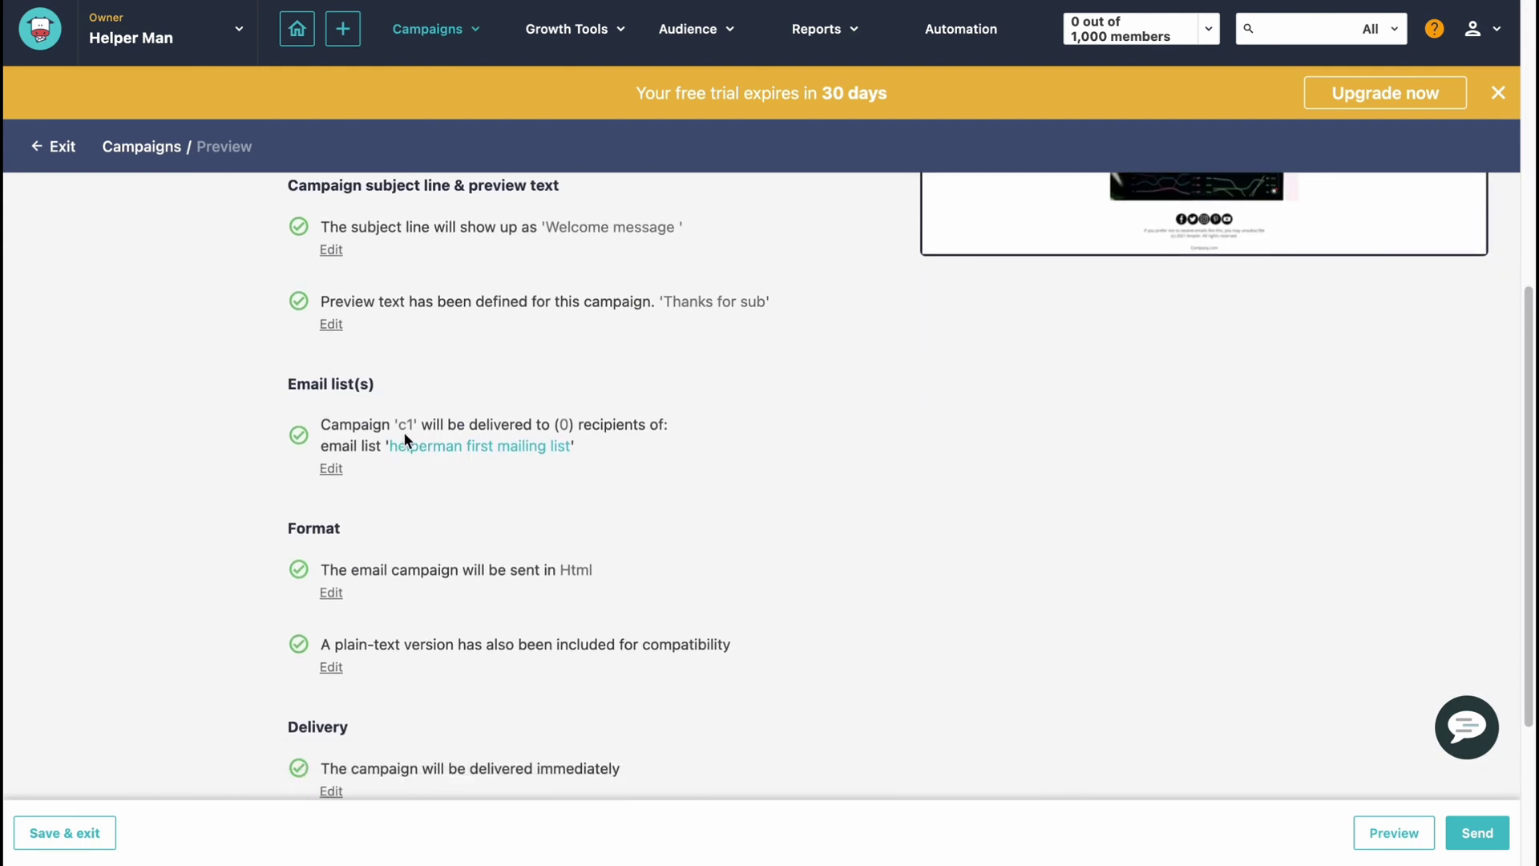
scroll(403, 432, up, 10)
scroll(281, 439, down, 1)
scroll(281, 437, down, 7)
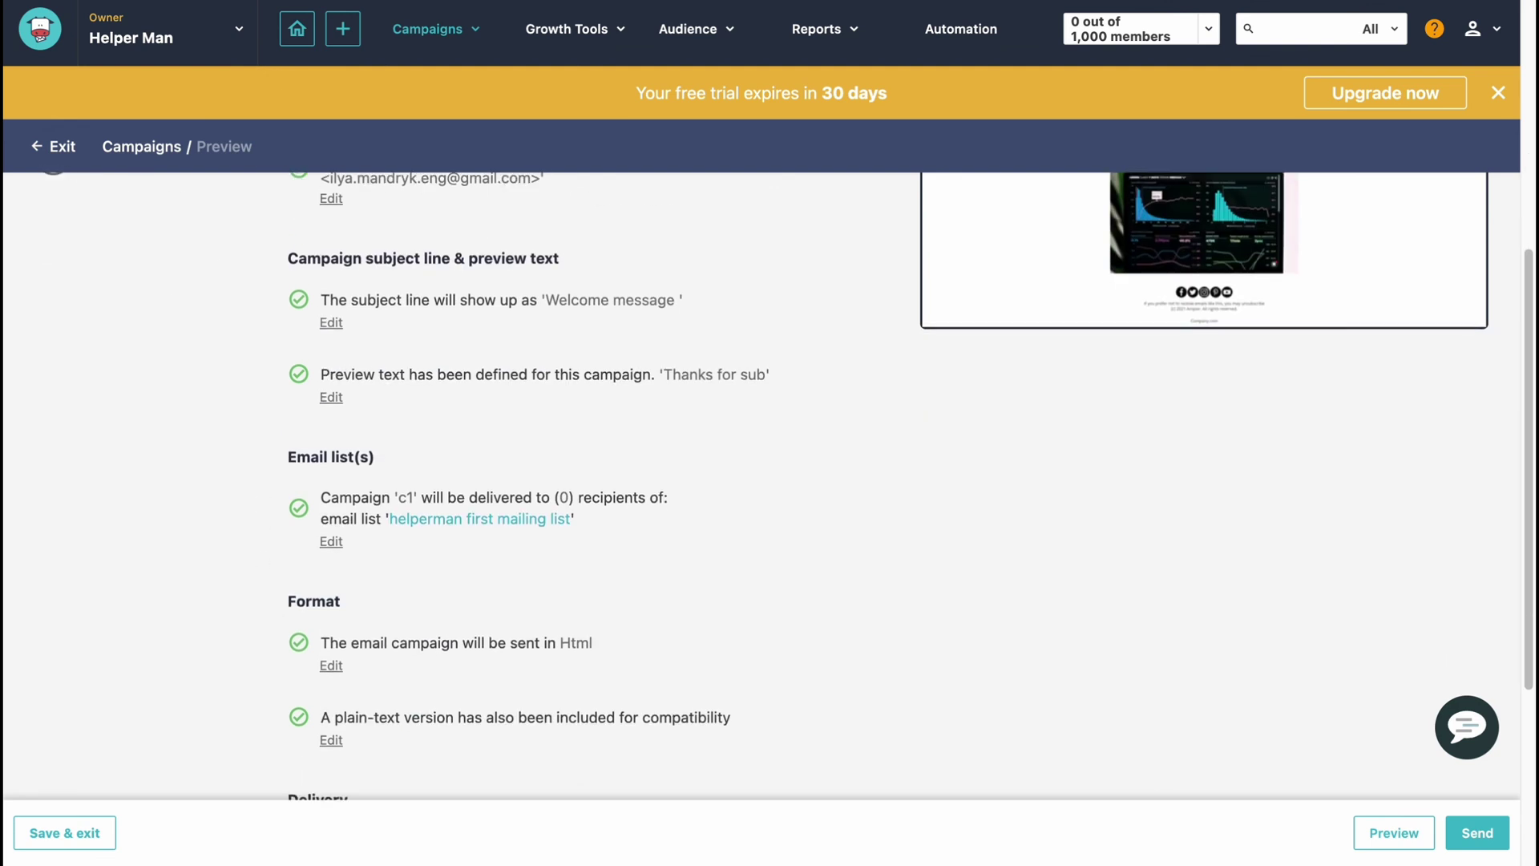
Step: Look over the summary once more, then save c1 as a draft with Save & exit
click(293, 574)
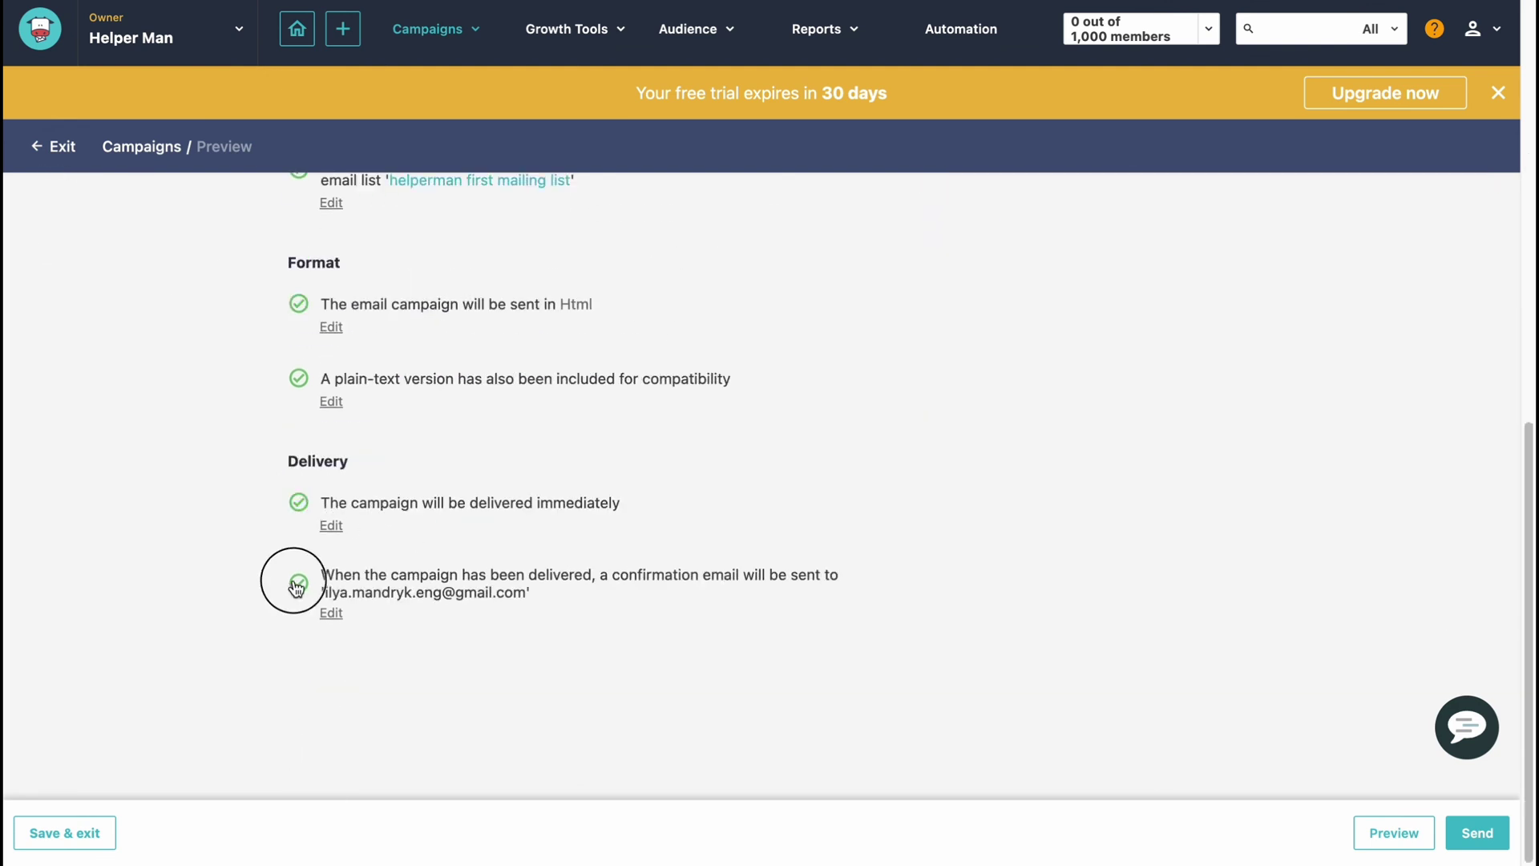
scroll(284, 421, up, 1)
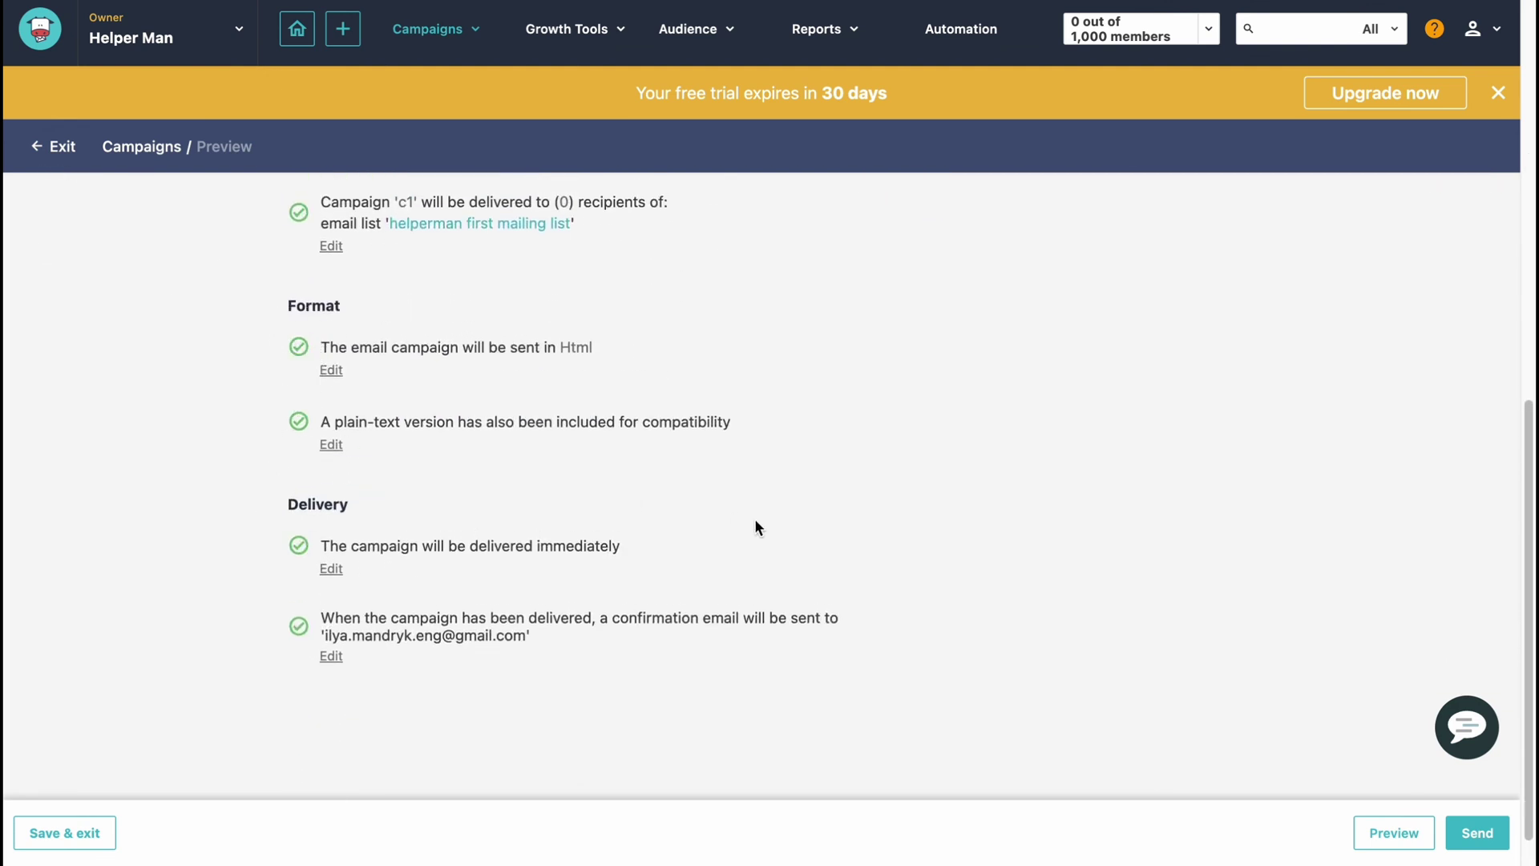
scroll(750, 527, up, 10)
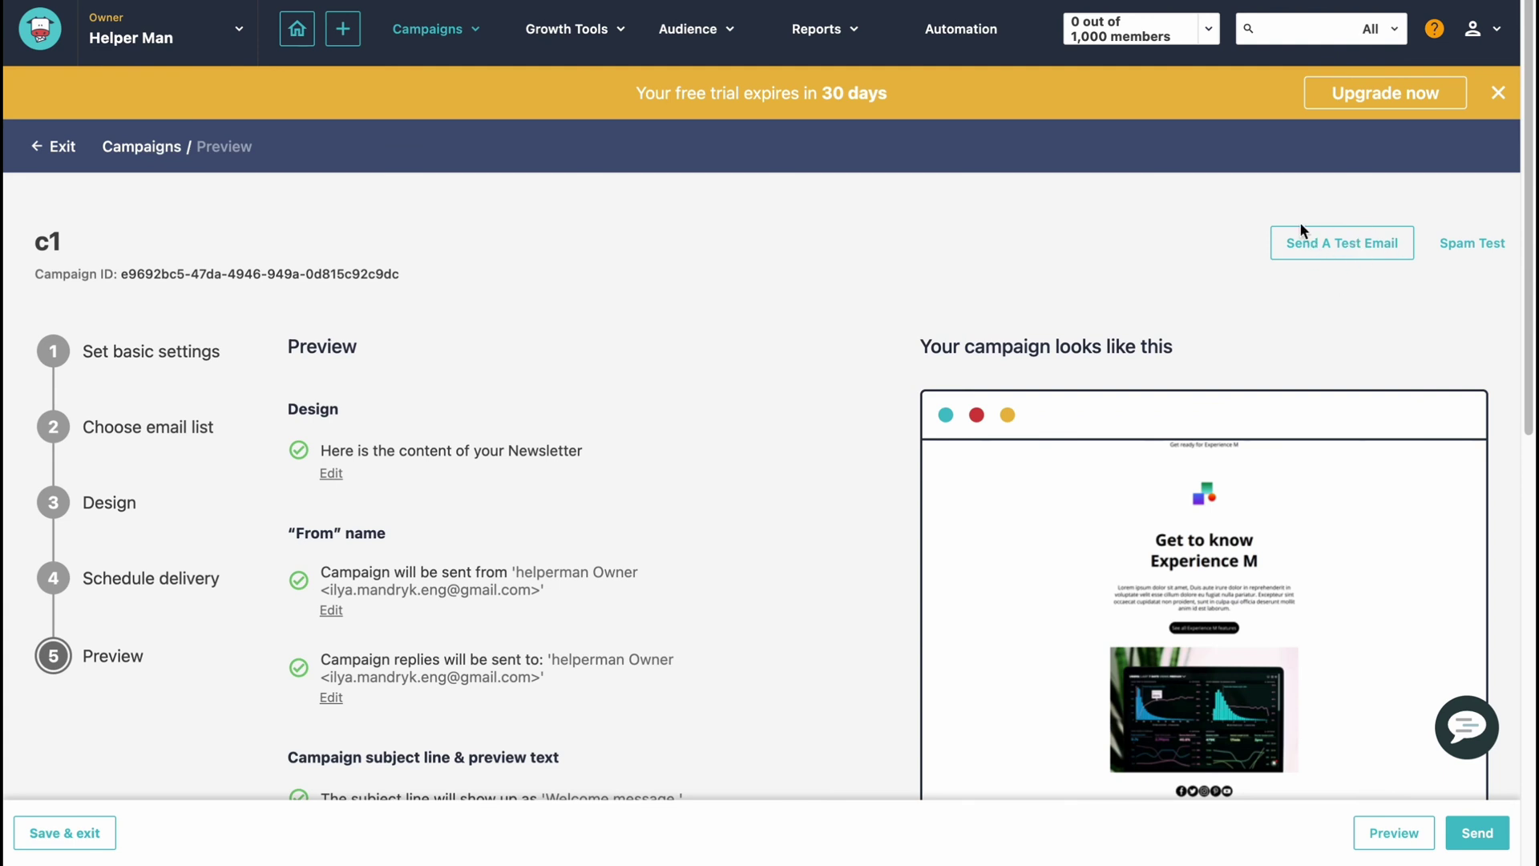
scroll(1137, 455, down, 10)
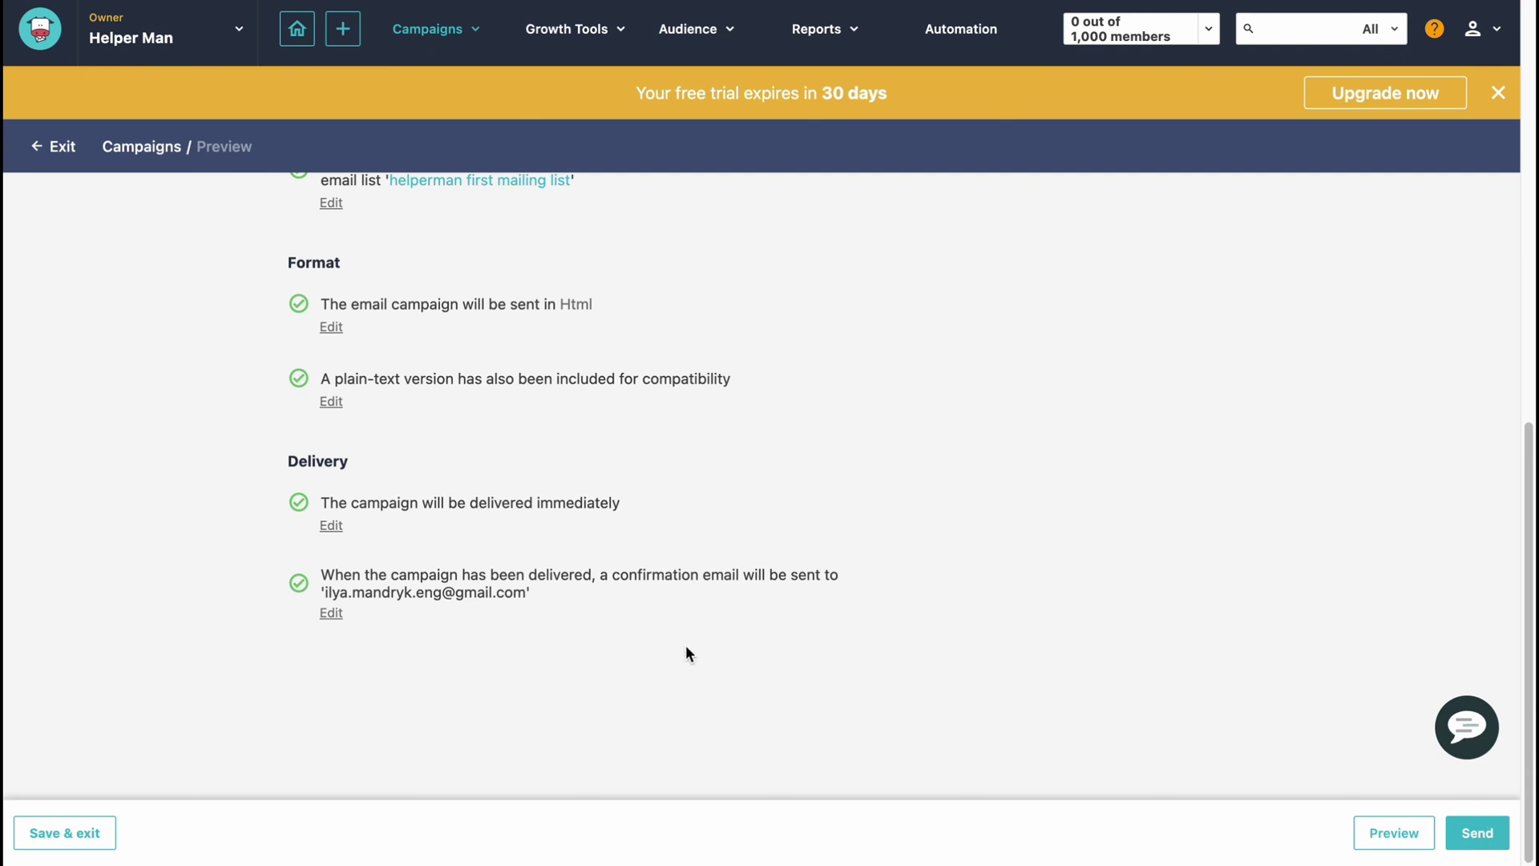
scroll(707, 617, up, 5)
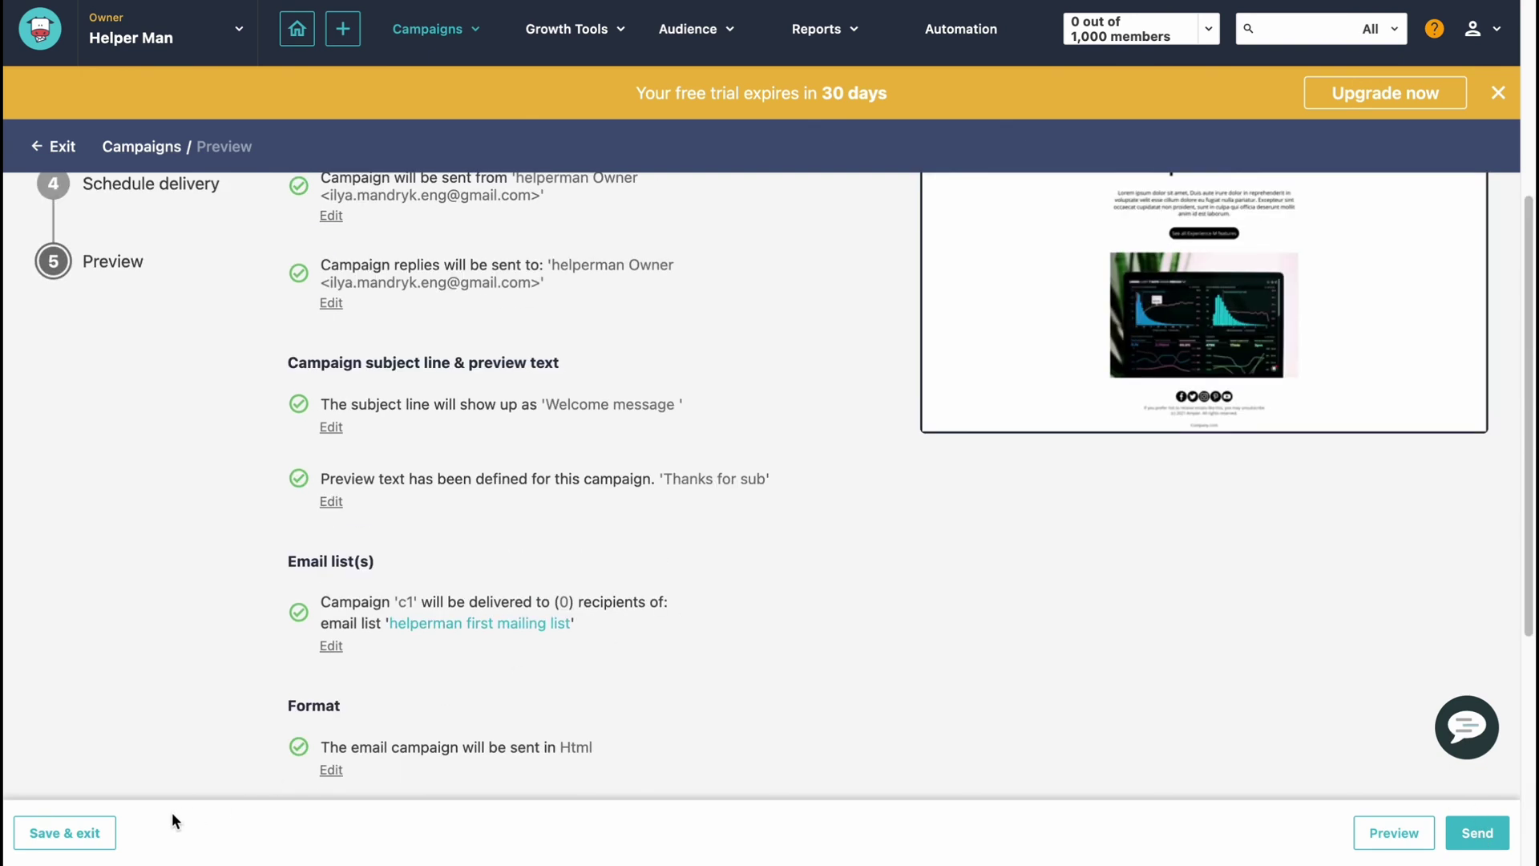
click(64, 833)
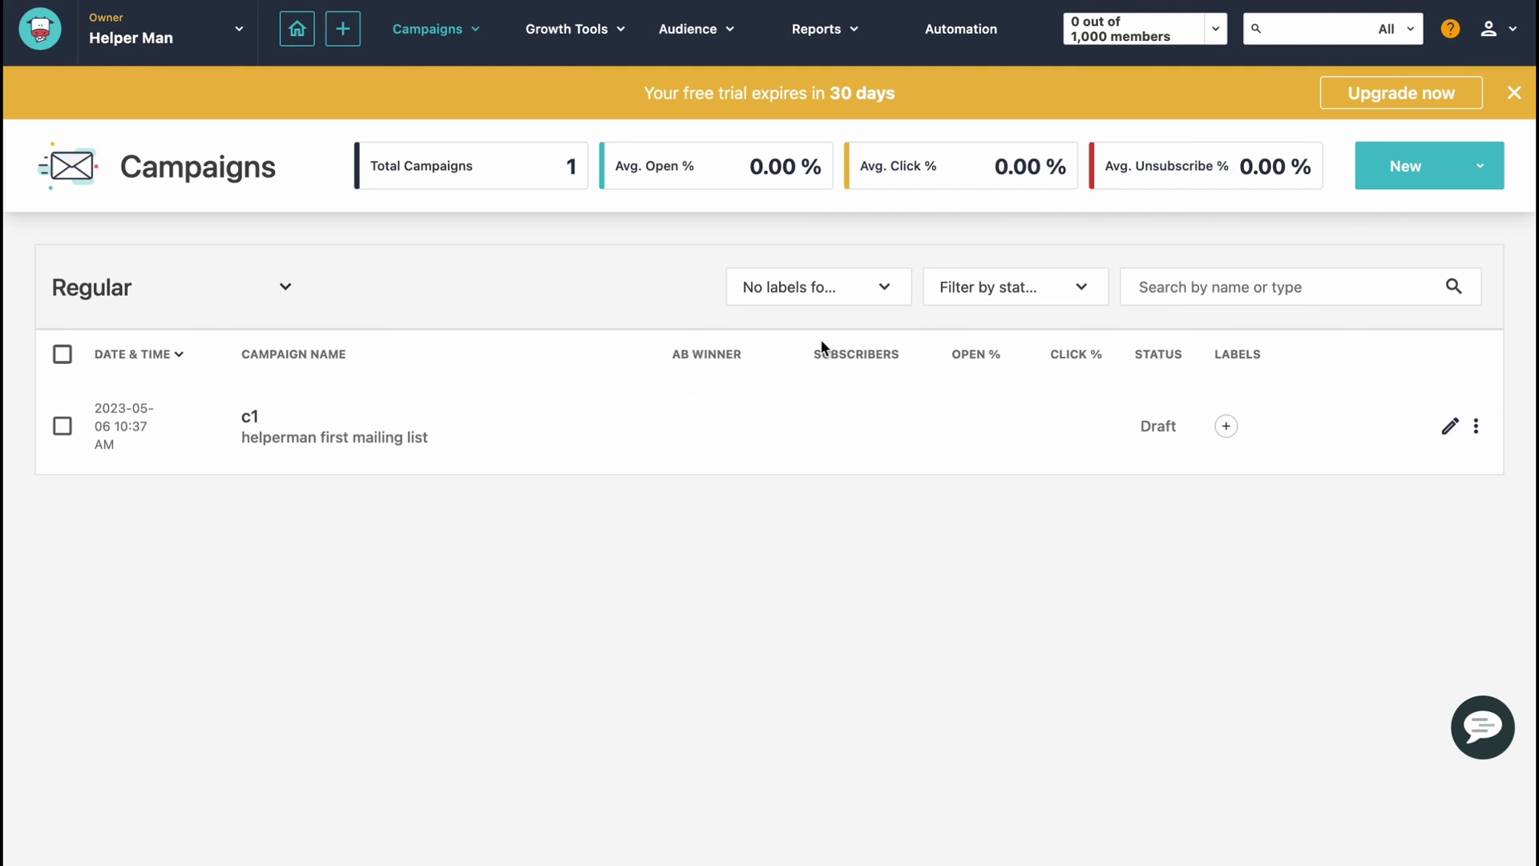
Step: Open the Upgrade now pricing page and drag the subscriber slider to 100,000
click(1377, 88)
scroll(637, 625, down, 5)
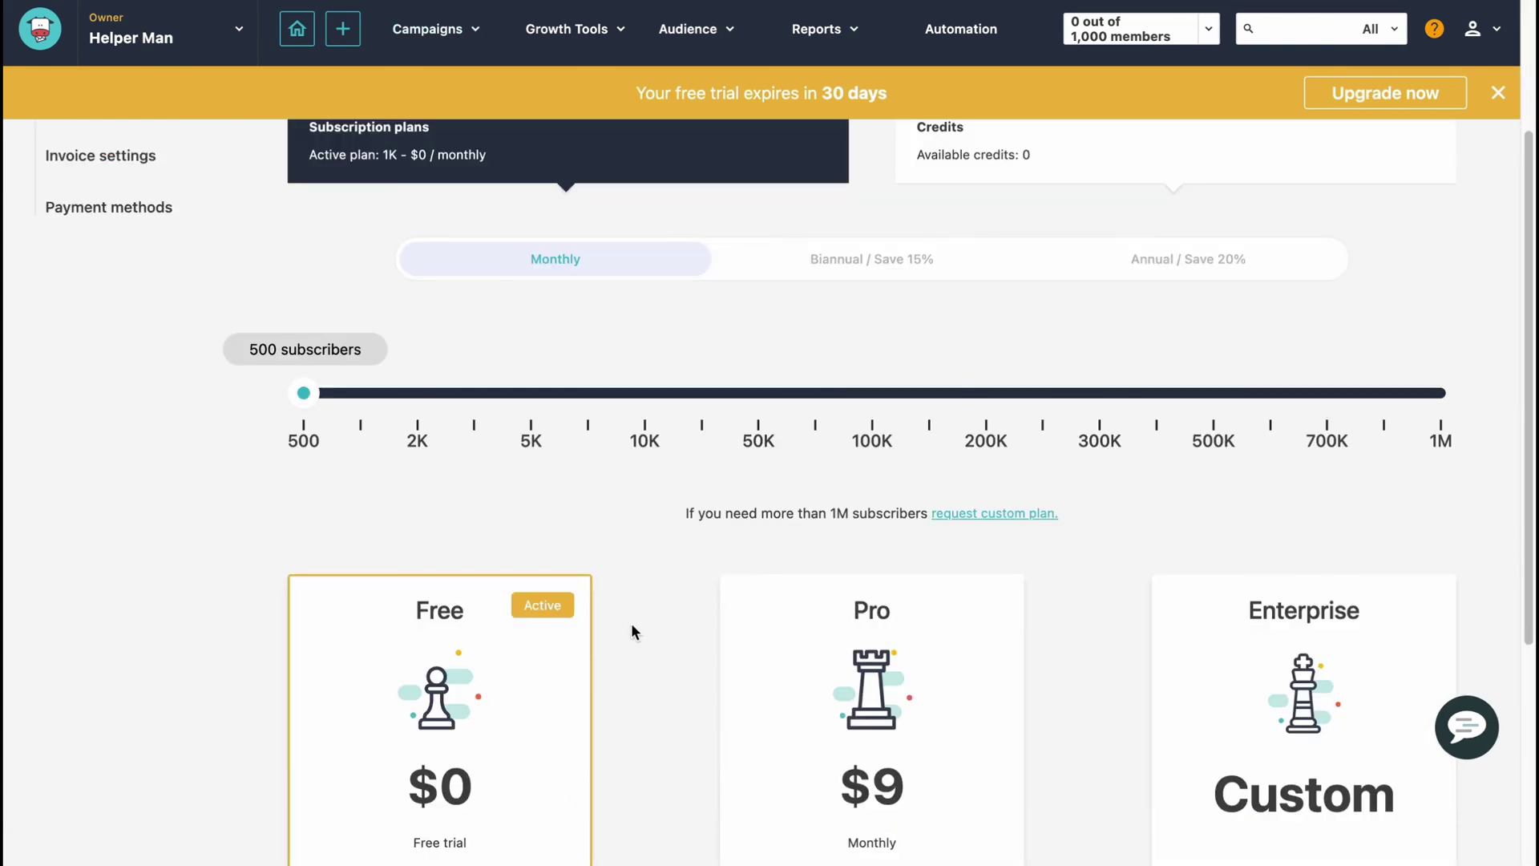
scroll(421, 465, down, 1)
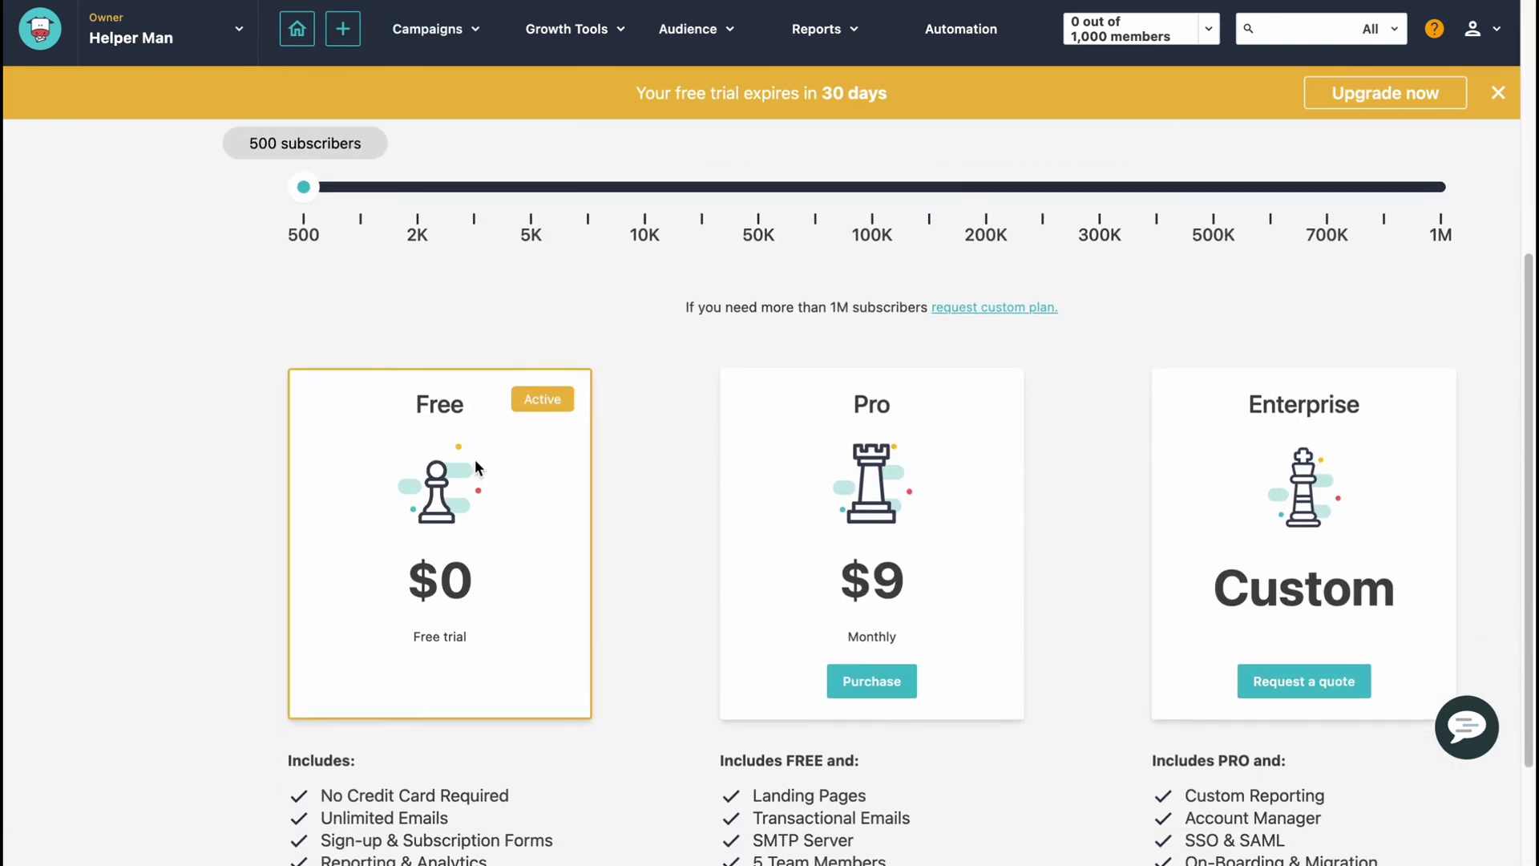
scroll(1226, 508, up, 1)
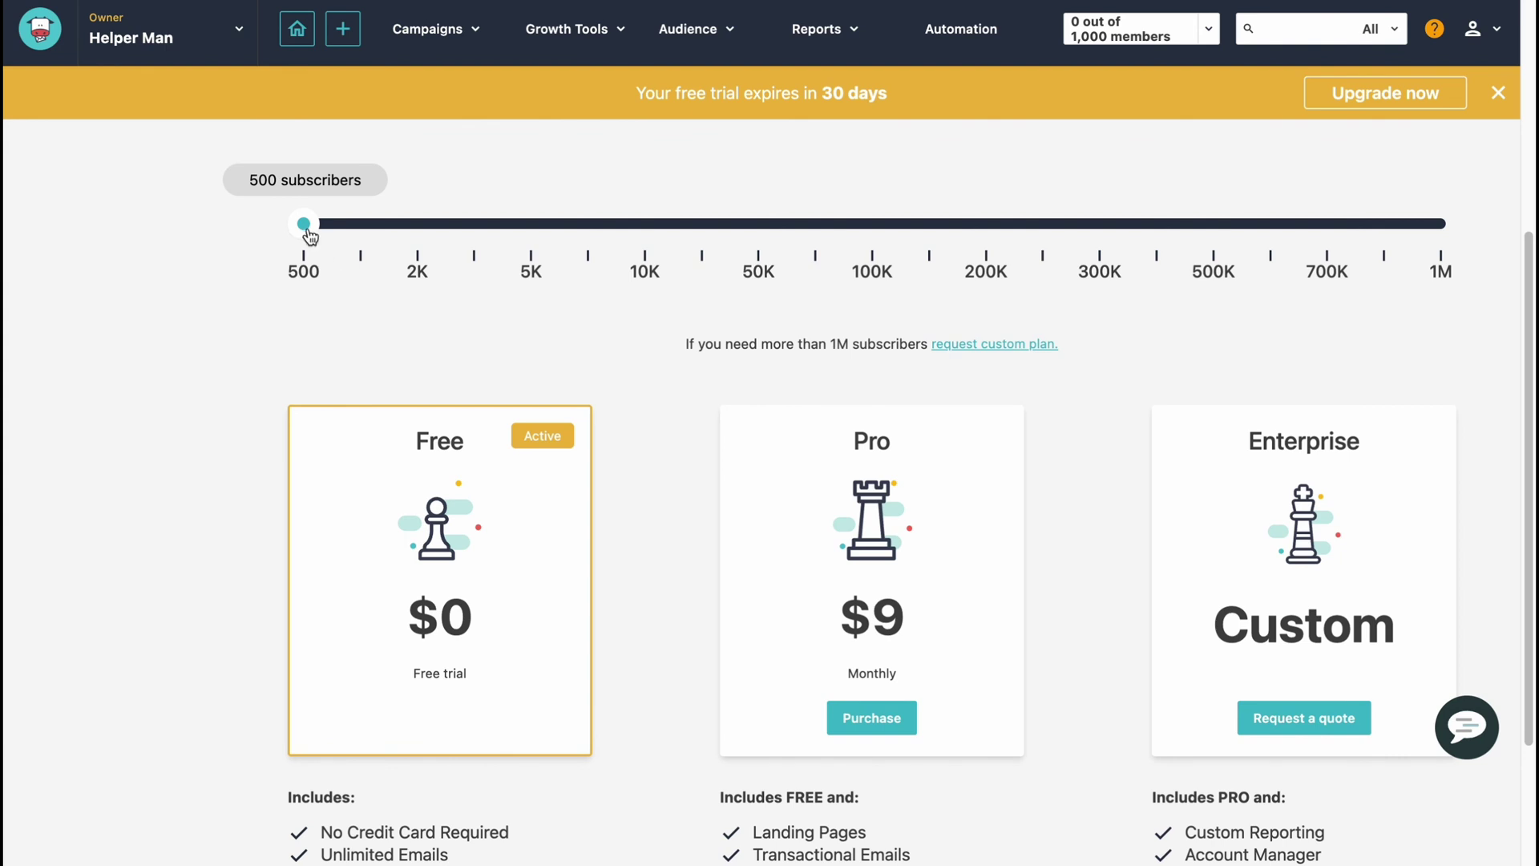
drag(306, 223, 900, 227)
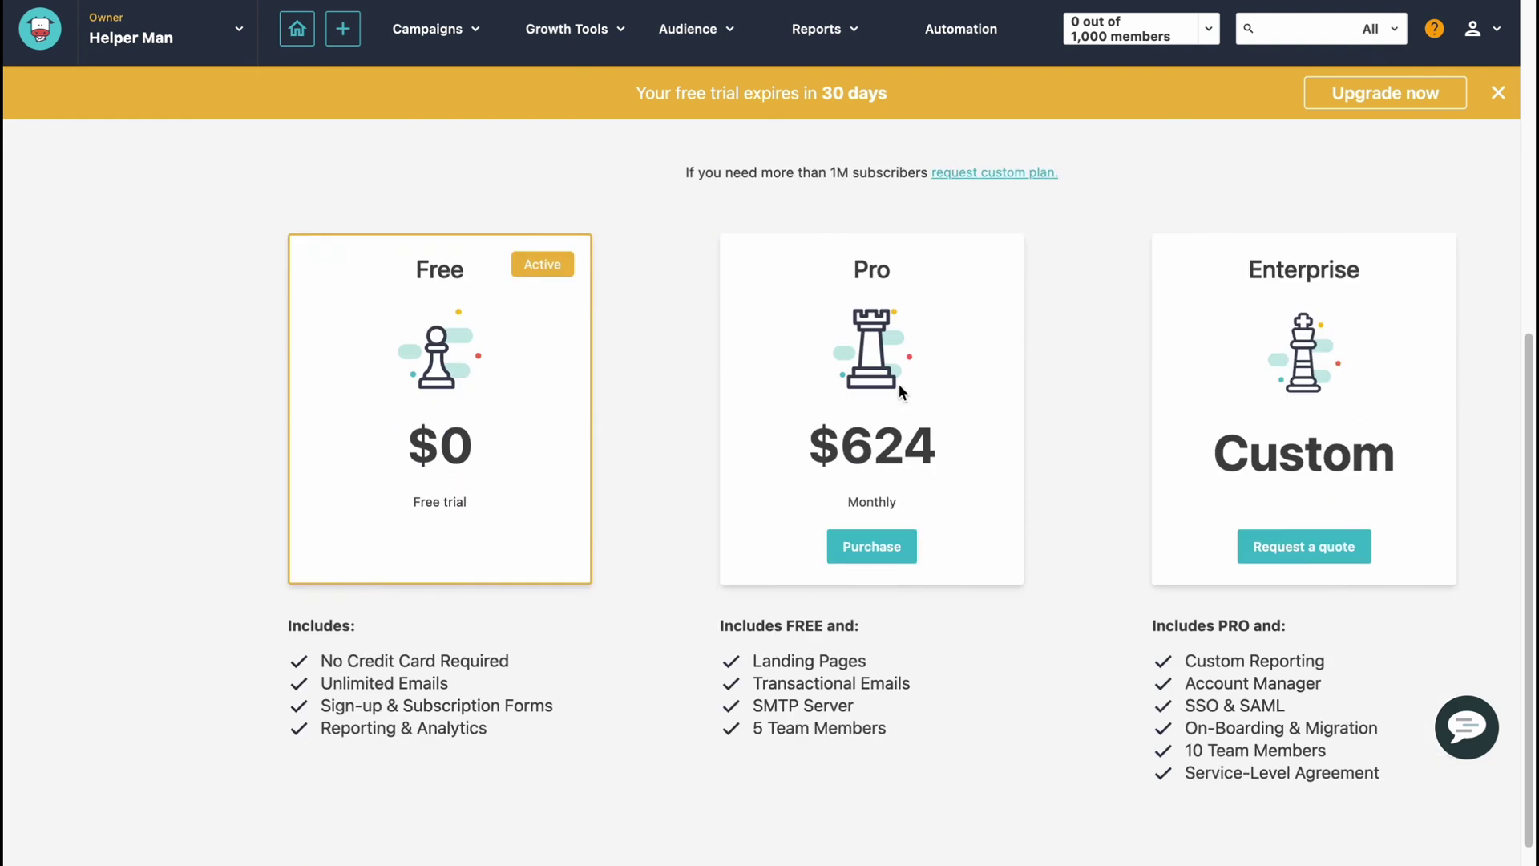
scroll(858, 403, up, 5)
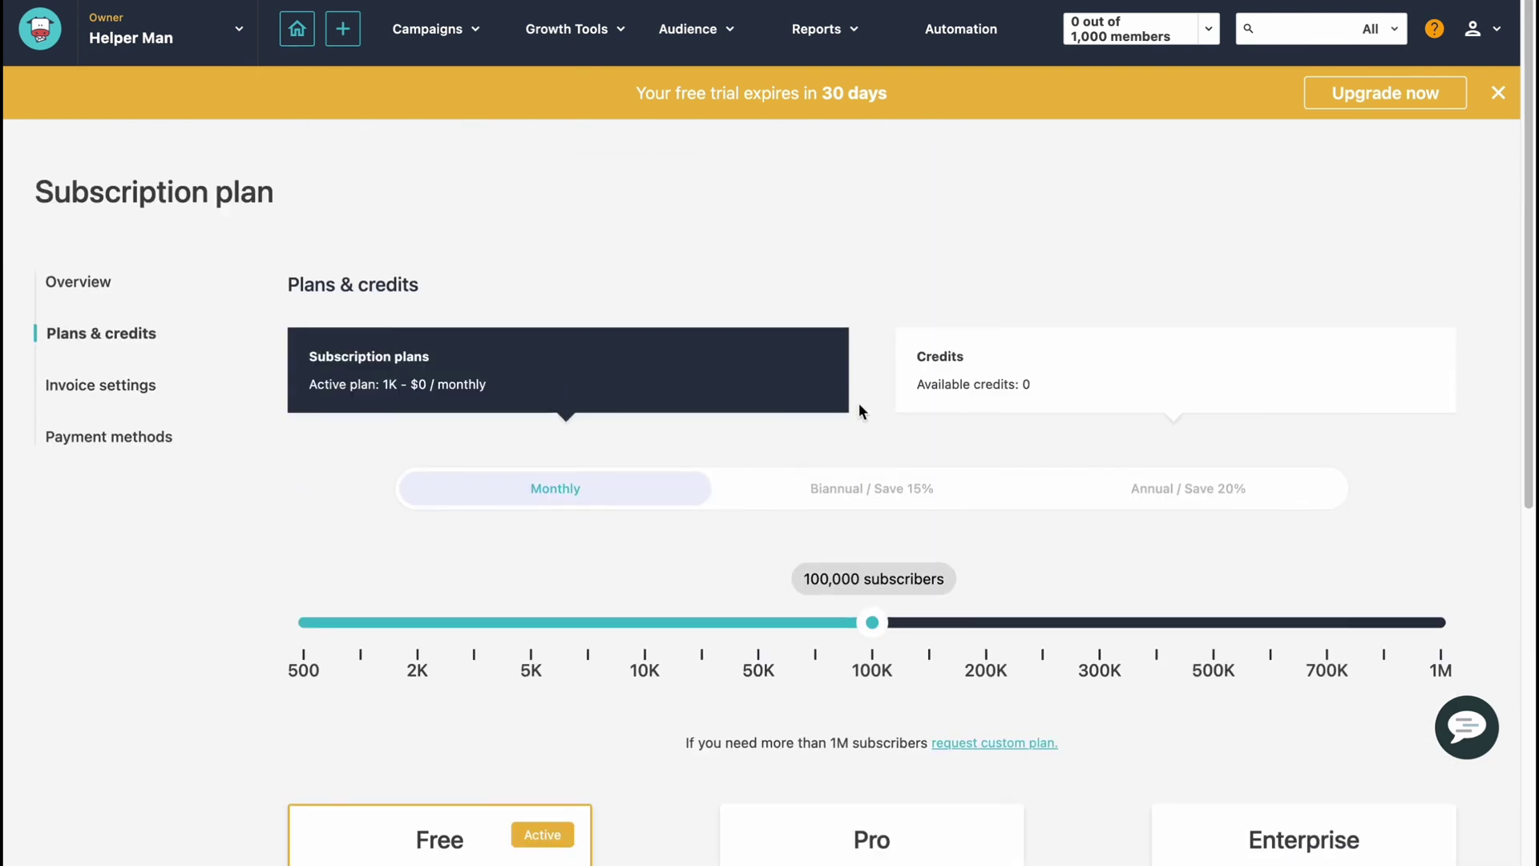